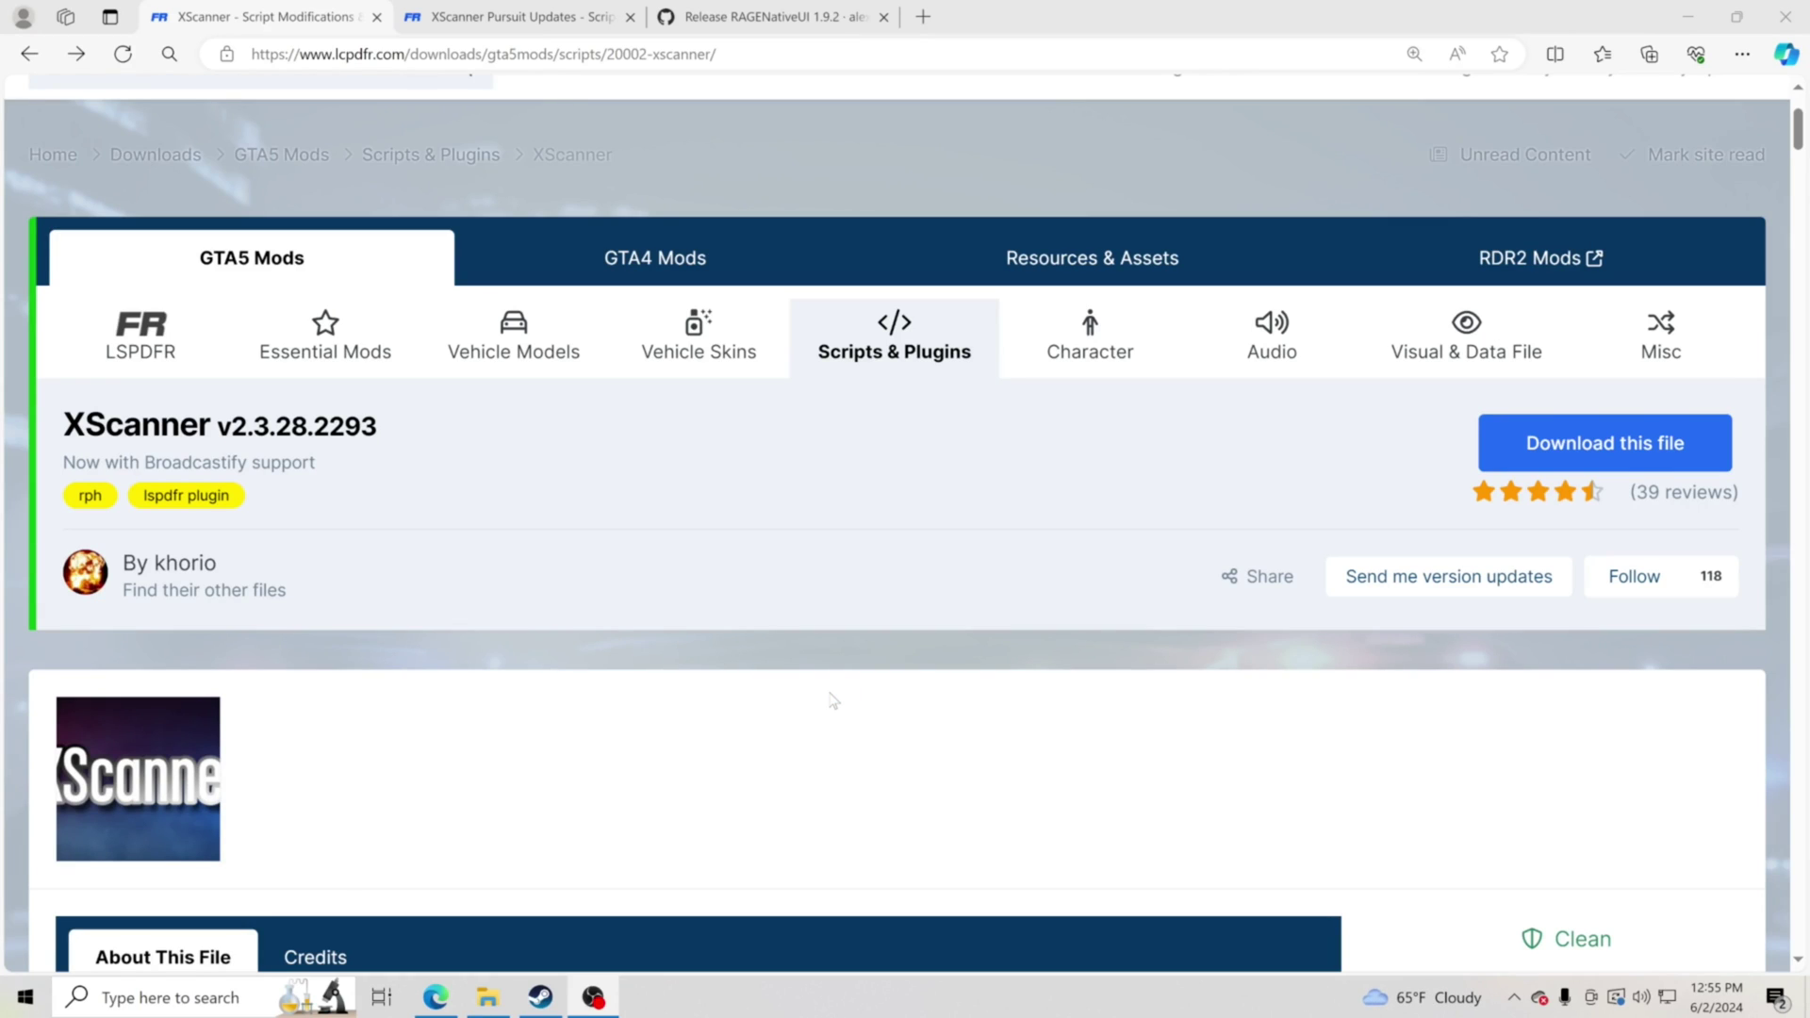
Read through the XScanner download page, selecting its title text.
scroll(833, 700, "down", 1)
left_click_drag(57, 327, 211, 325)
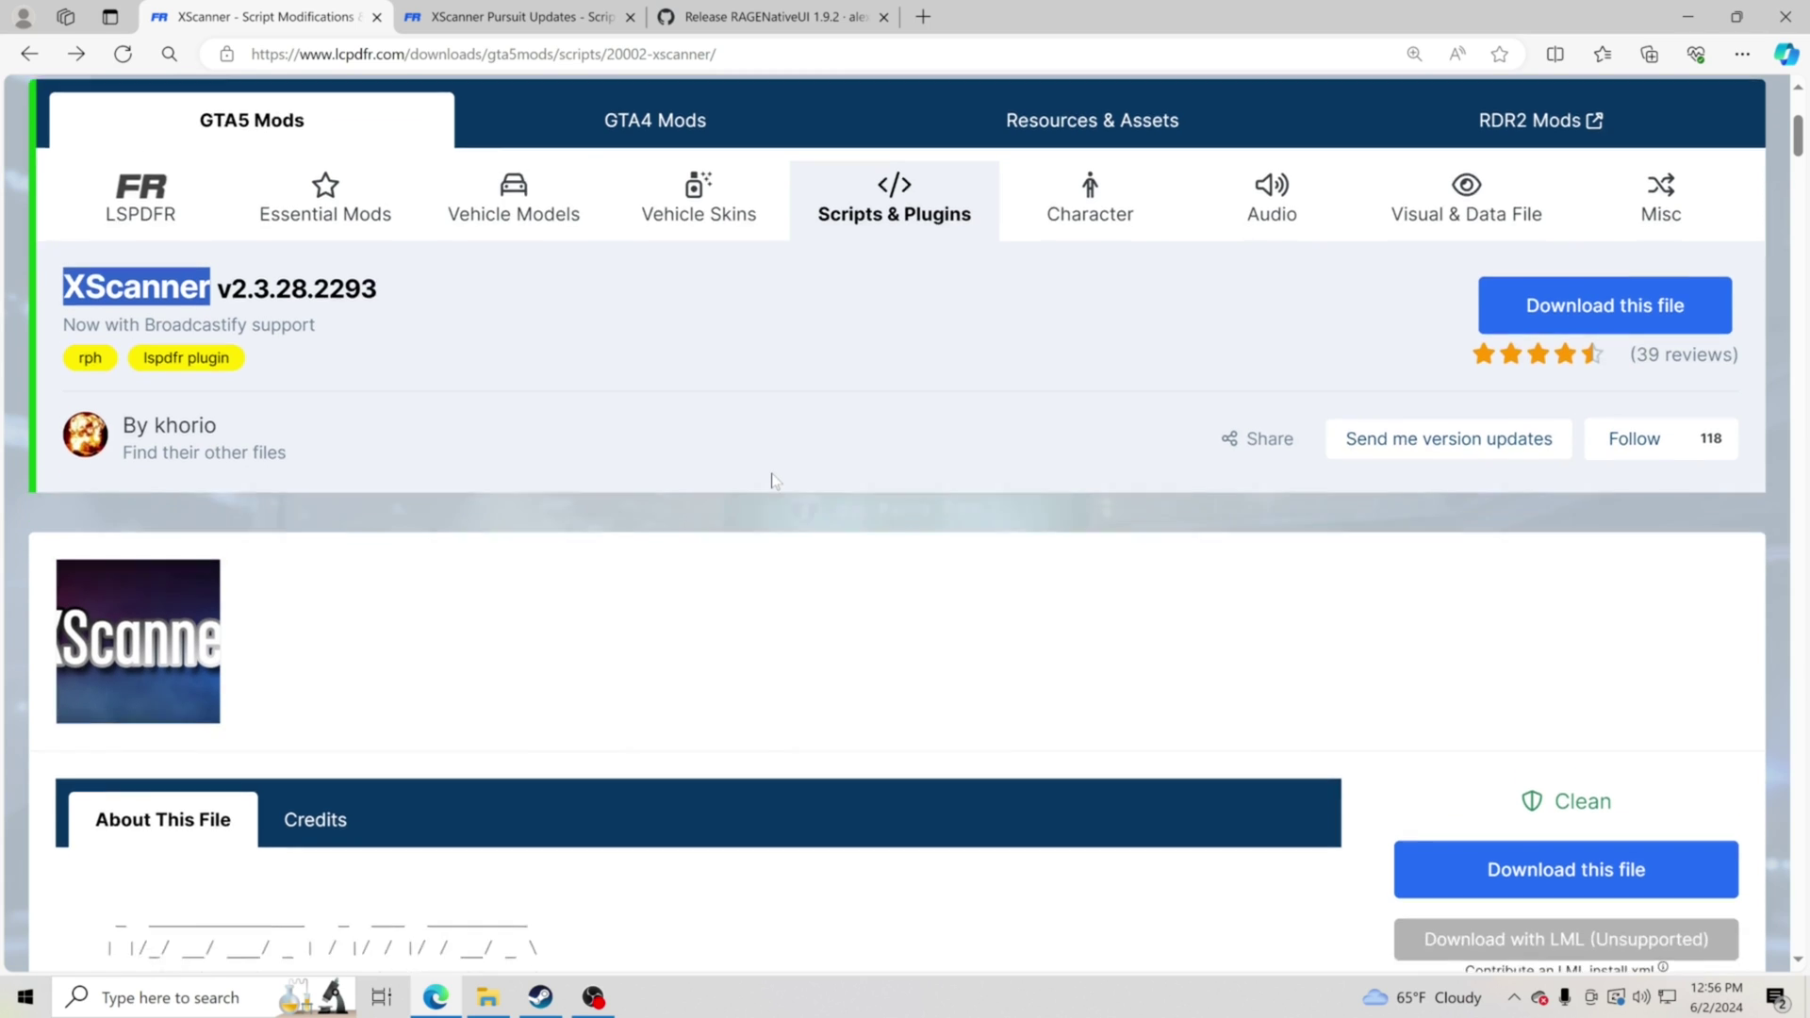
scroll(772, 483, "down", 10)
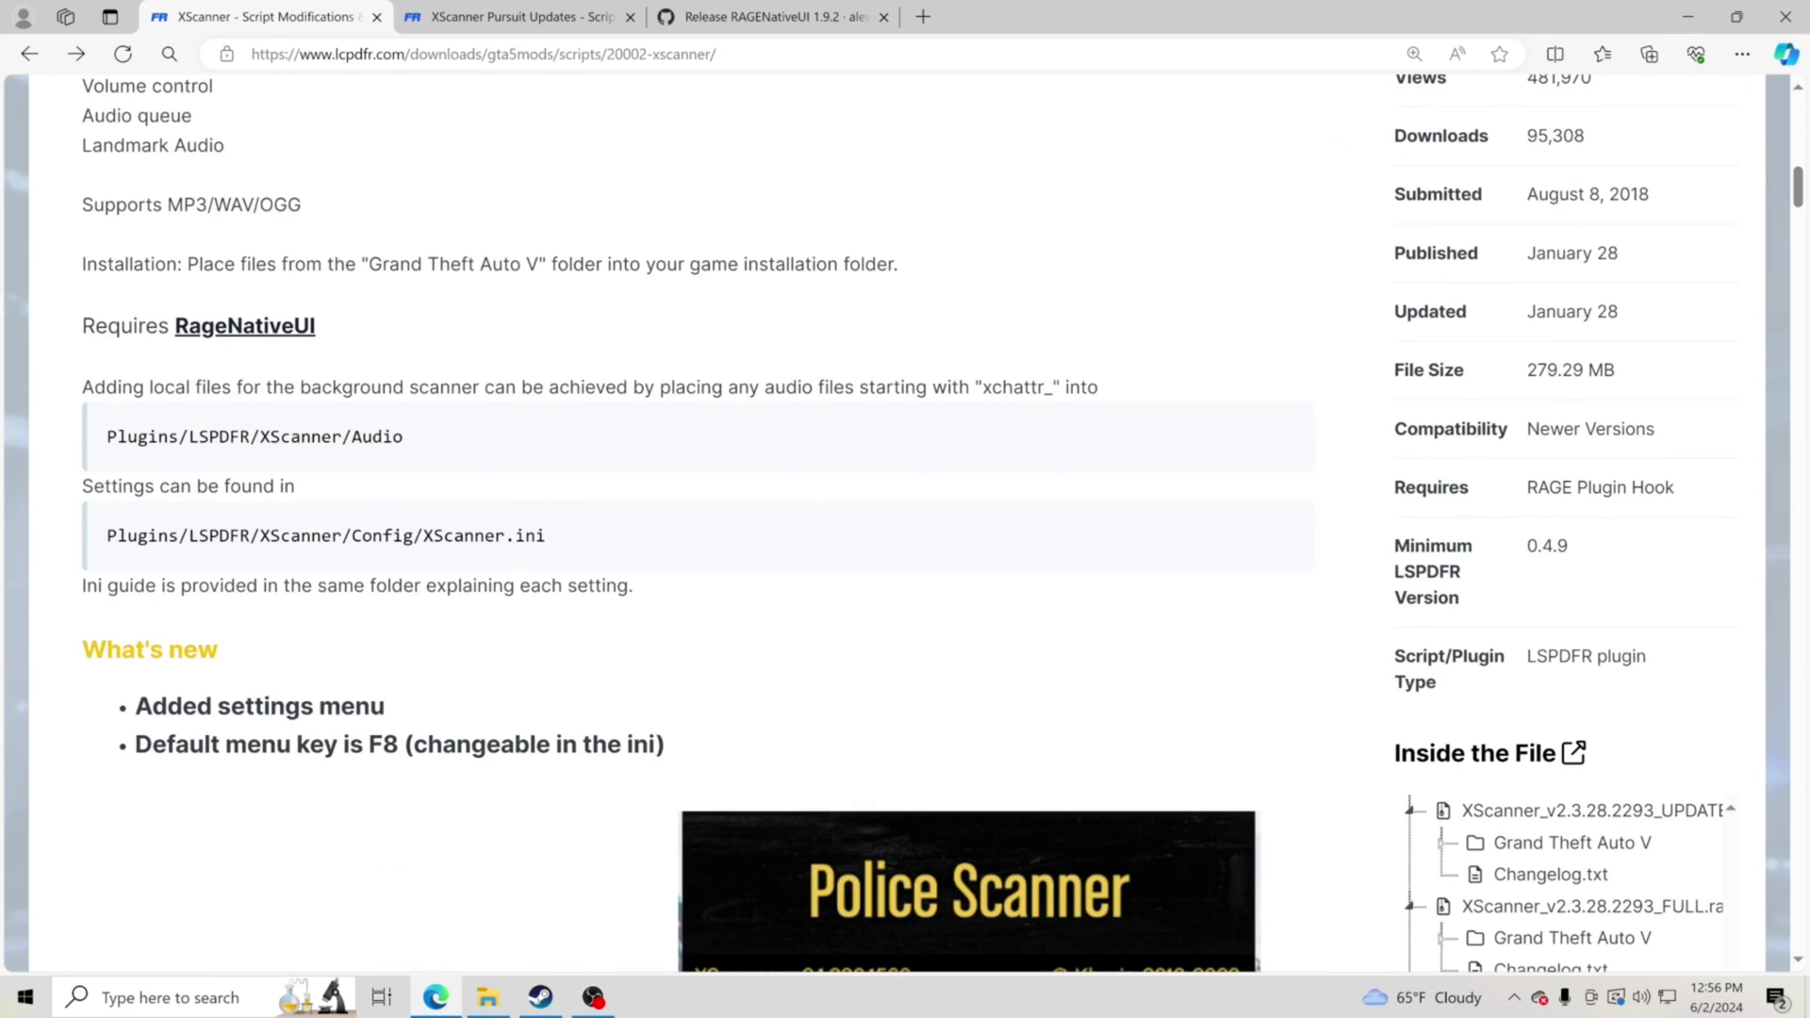
scroll(544, 255, "up", 2)
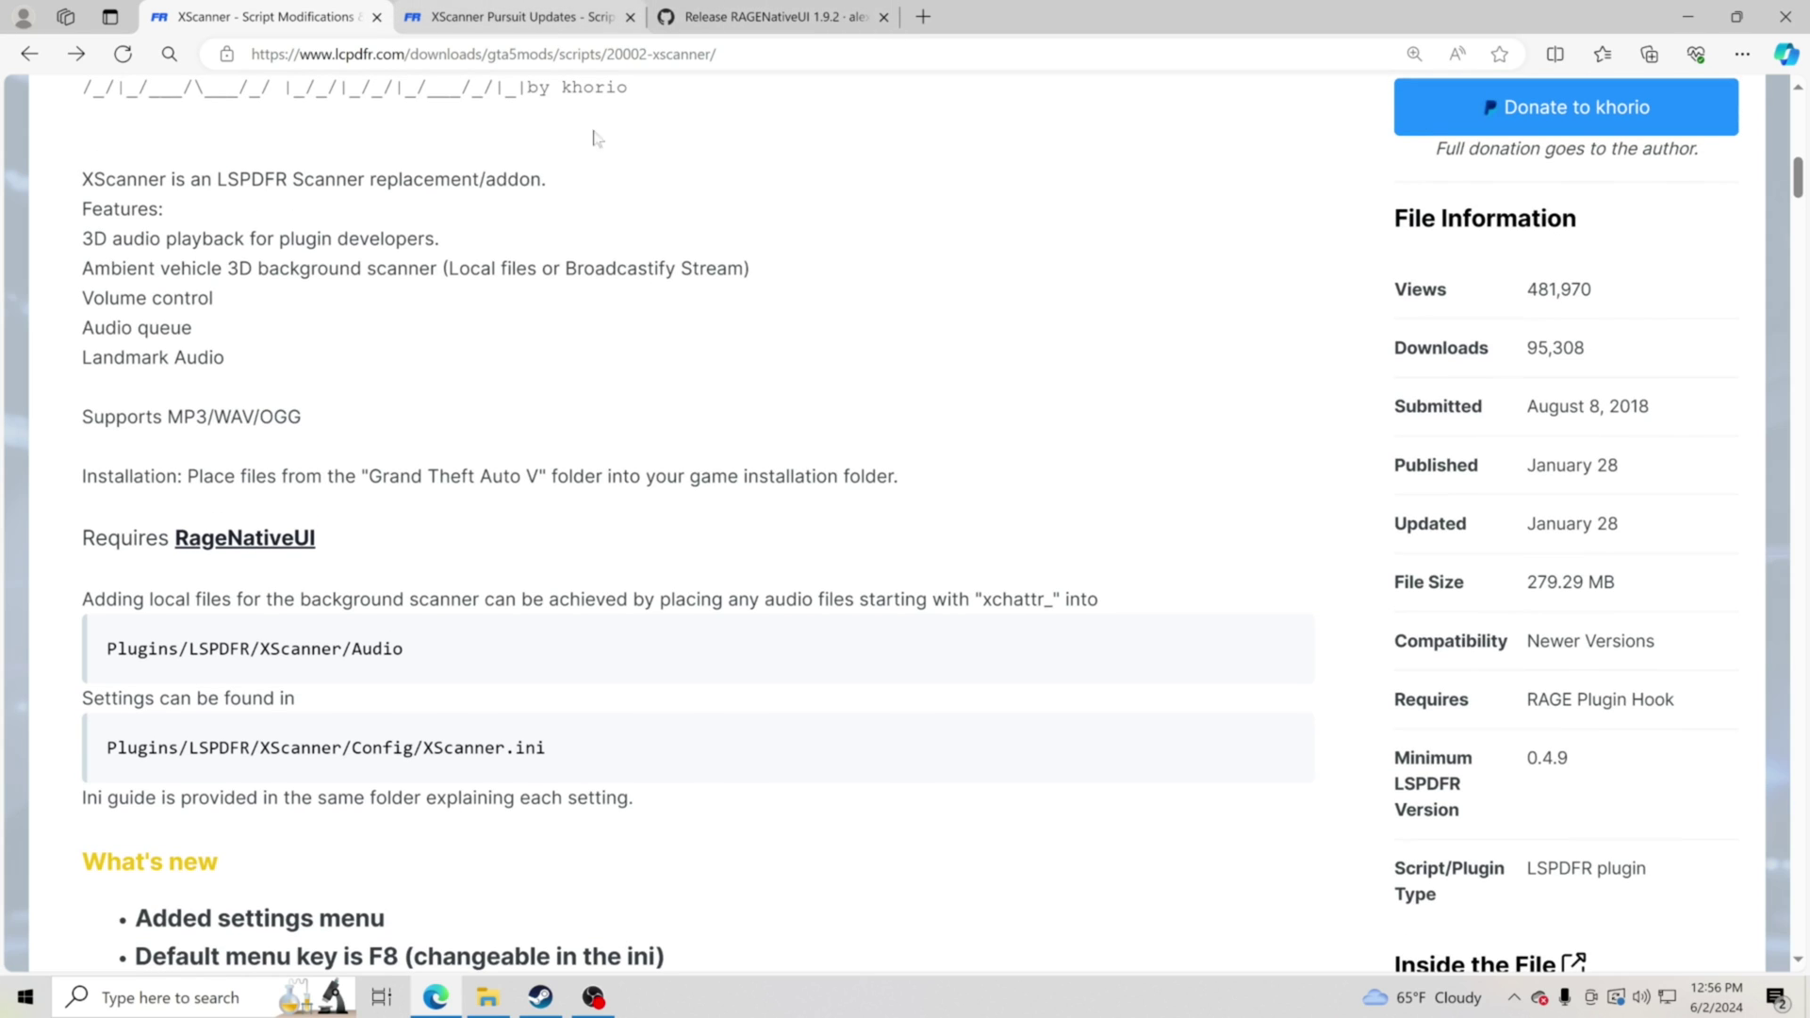
scroll(615, 537, "down", 9)
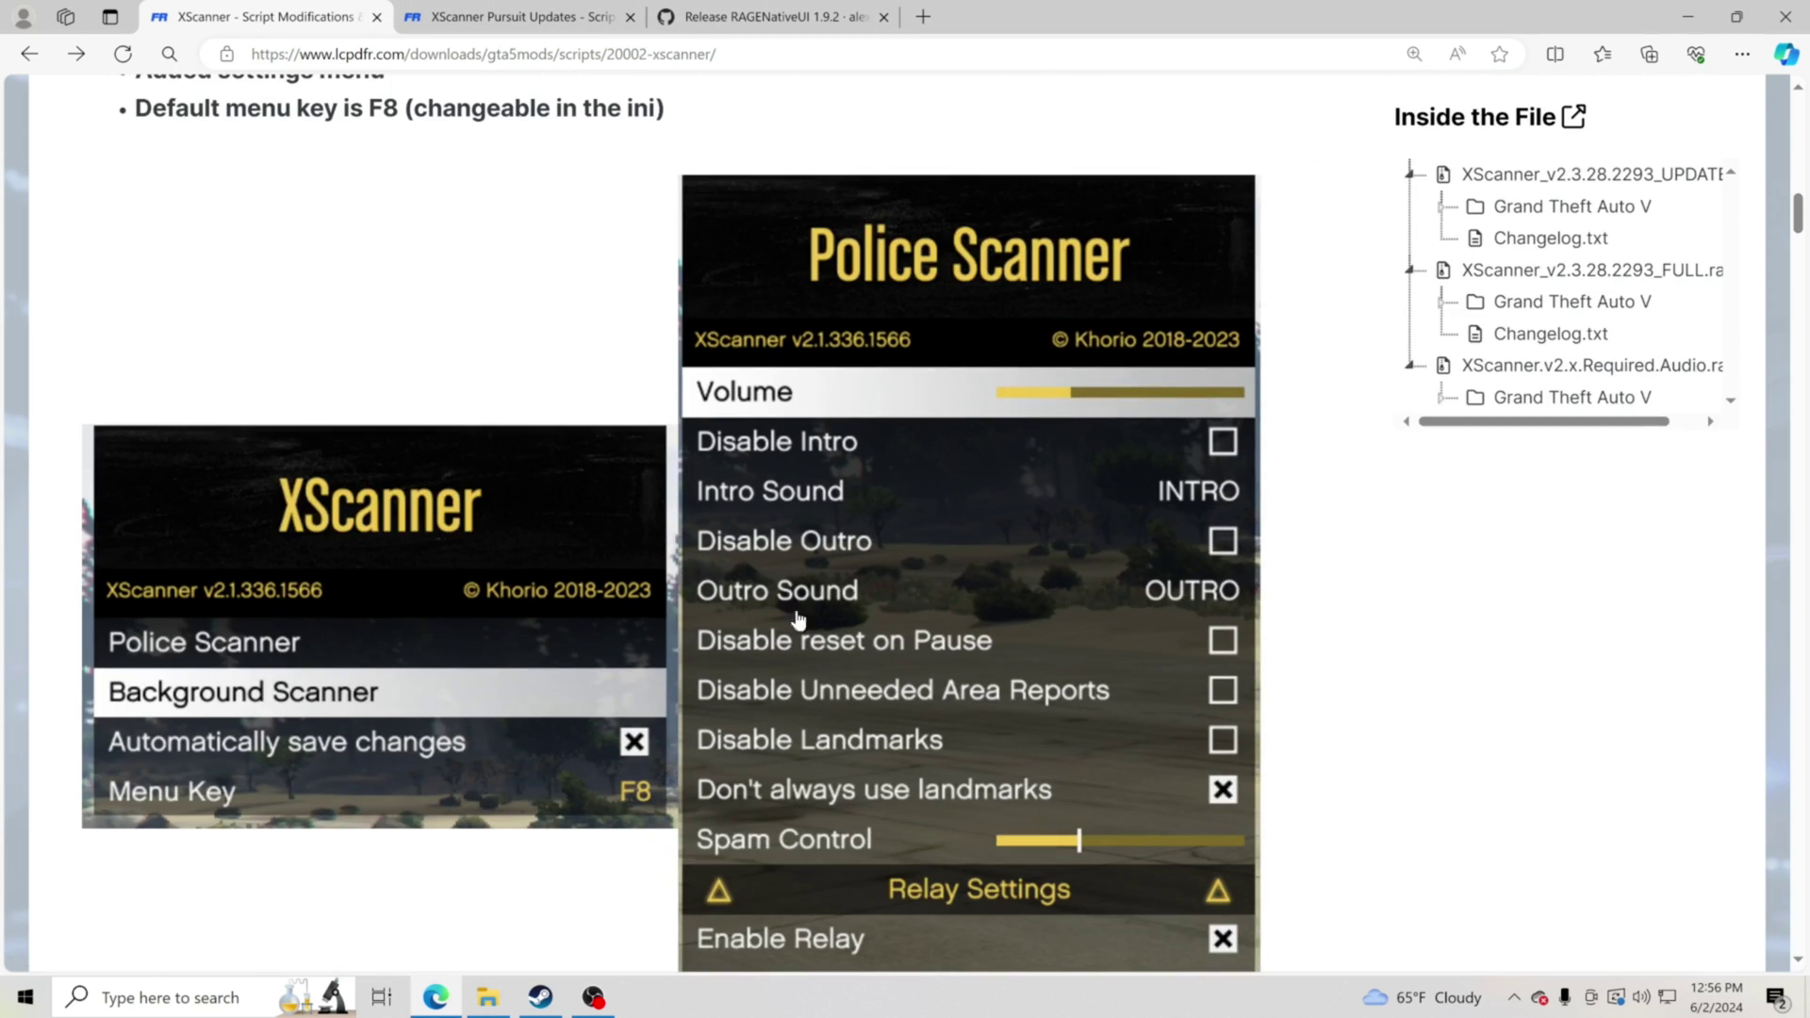
scroll(844, 686, "down", 5)
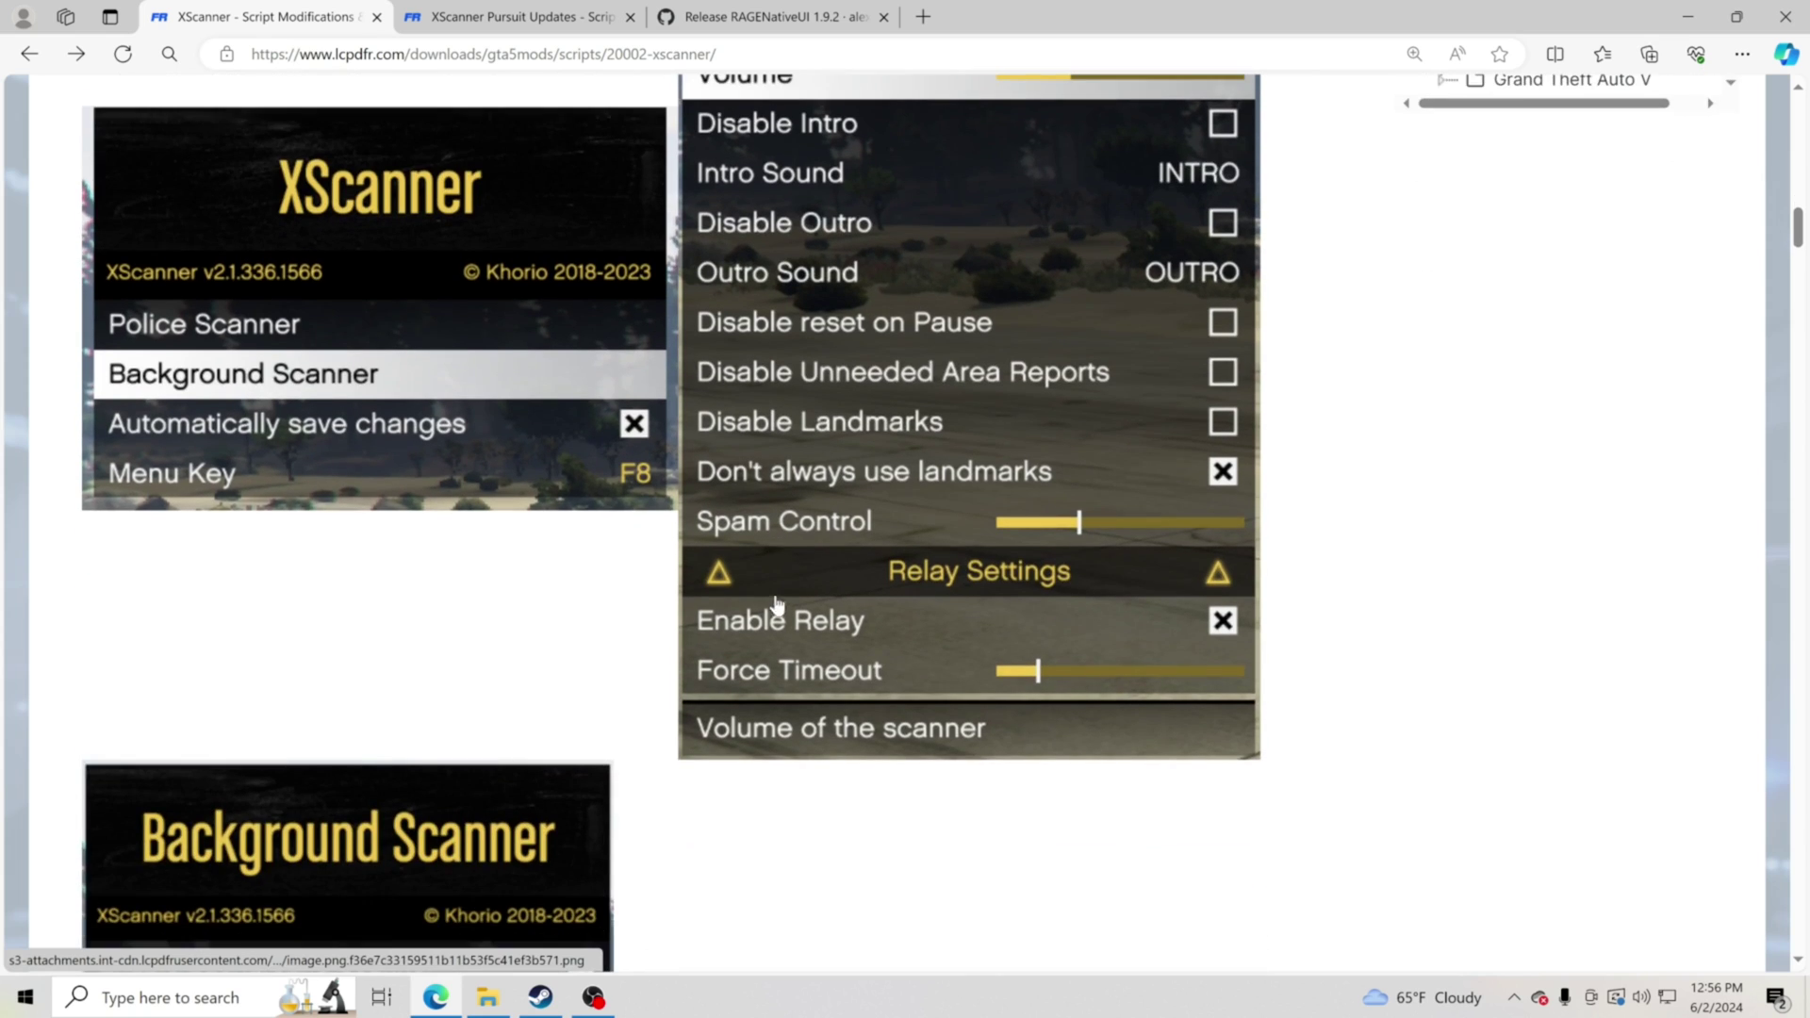
scroll(795, 631, "down", 7)
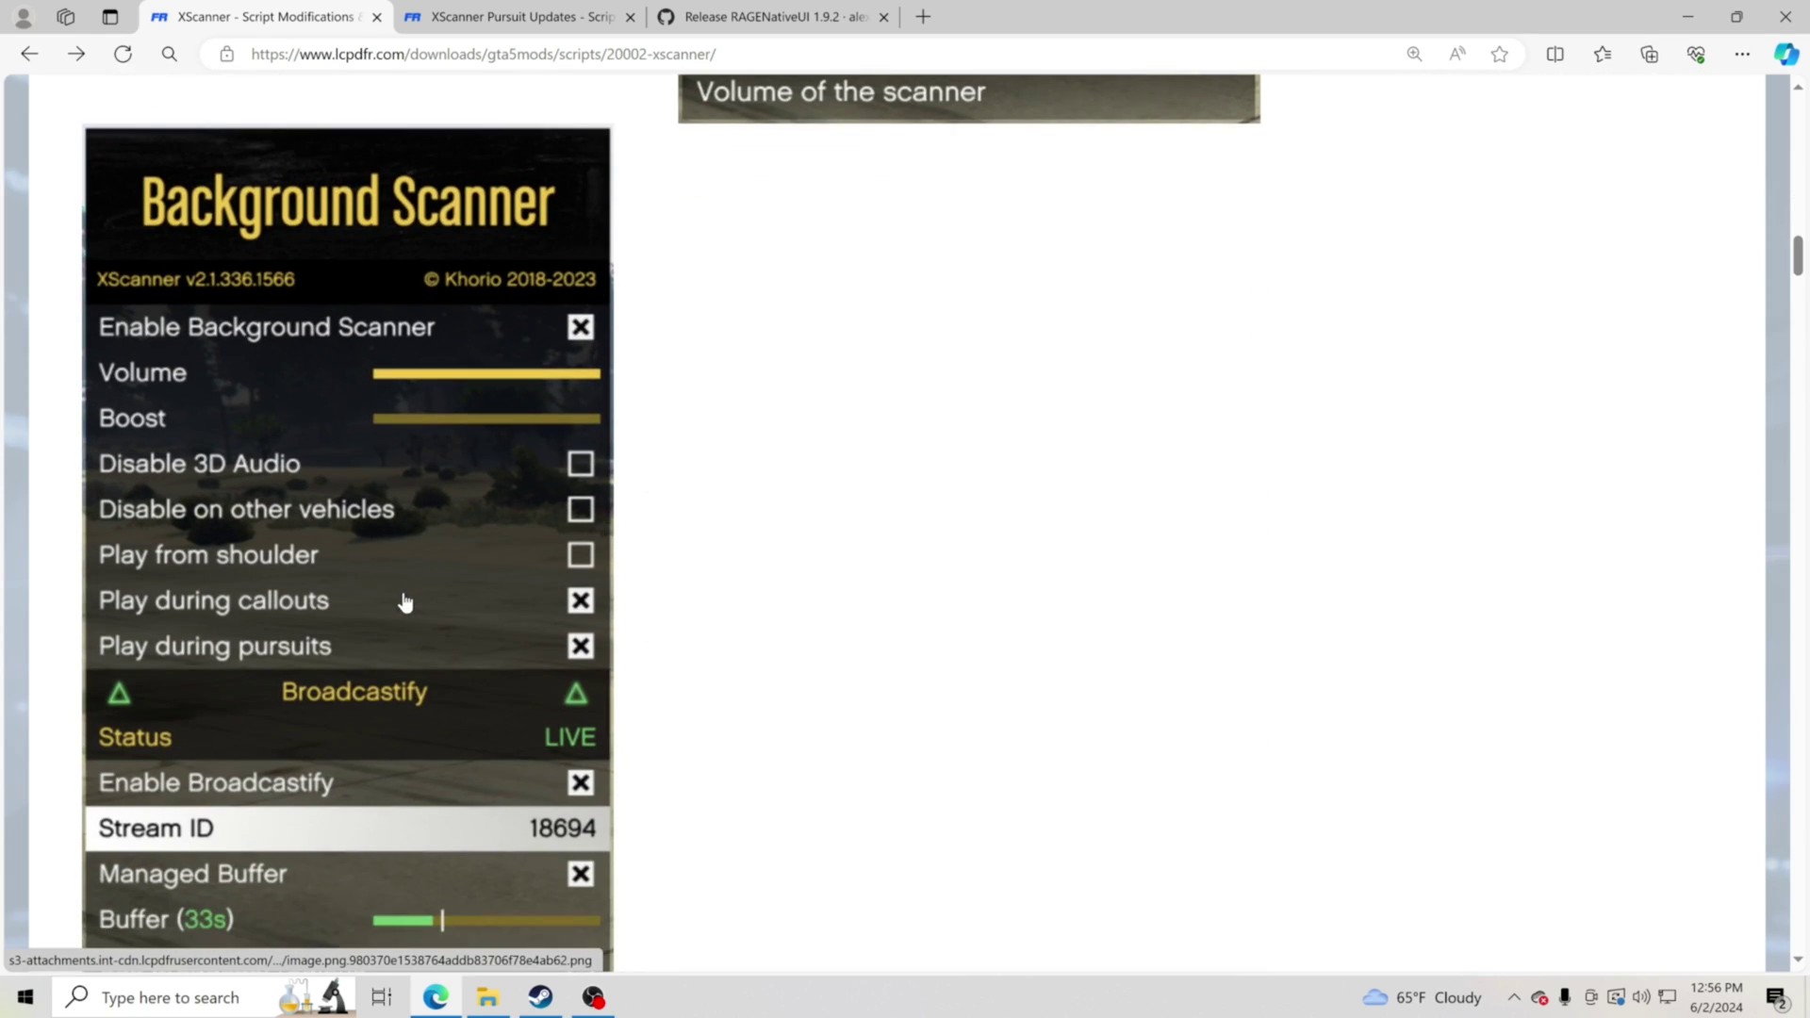
scroll(485, 699, "down", 8)
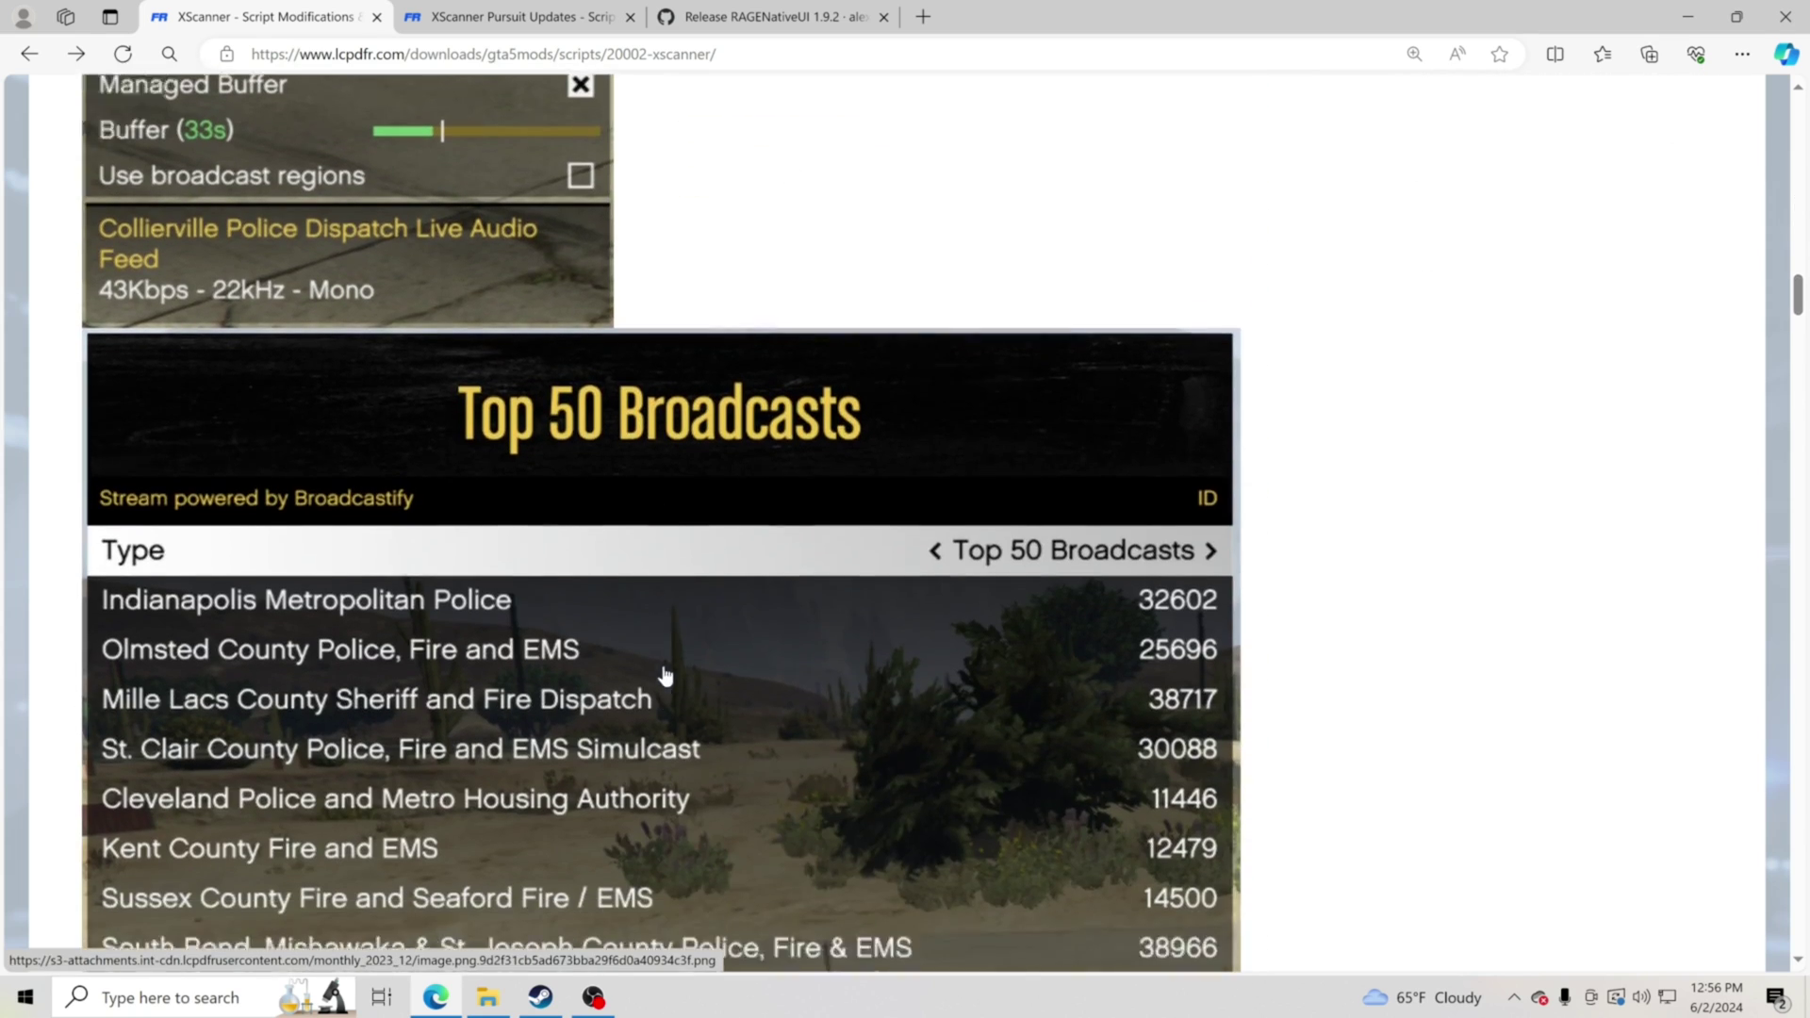
scroll(666, 675, "up", 20)
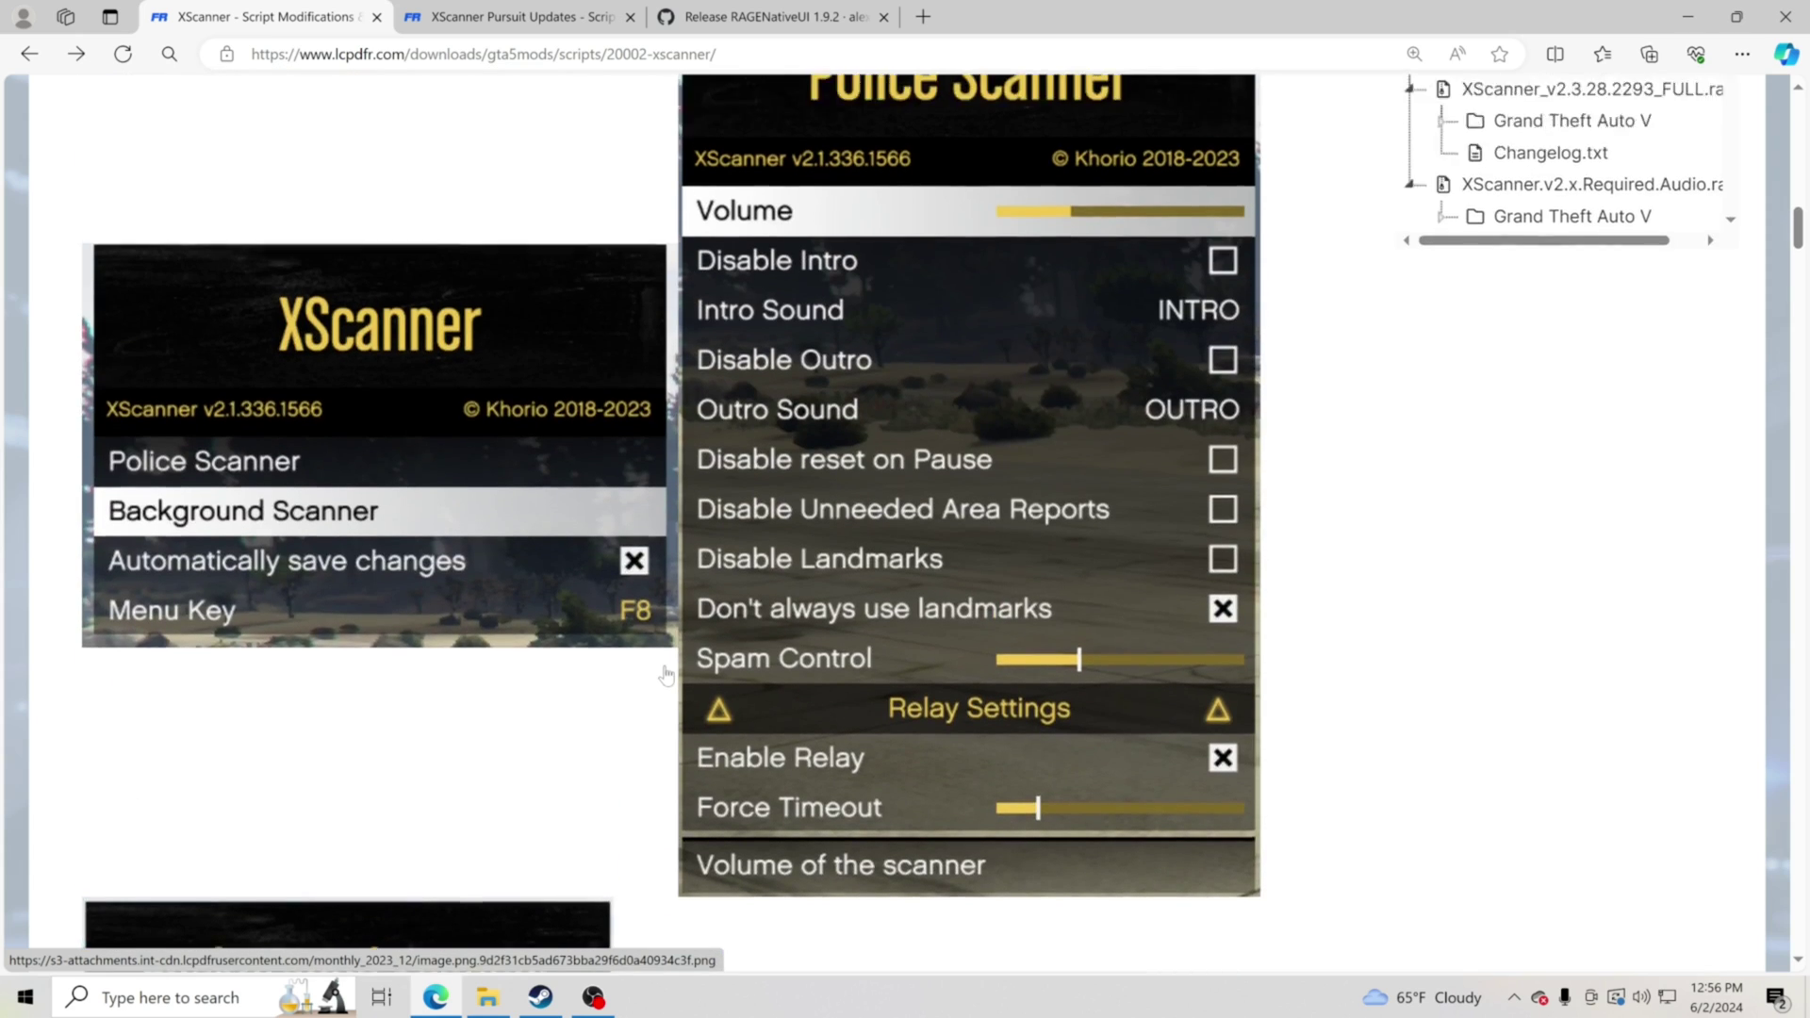
scroll(665, 675, "up", 12)
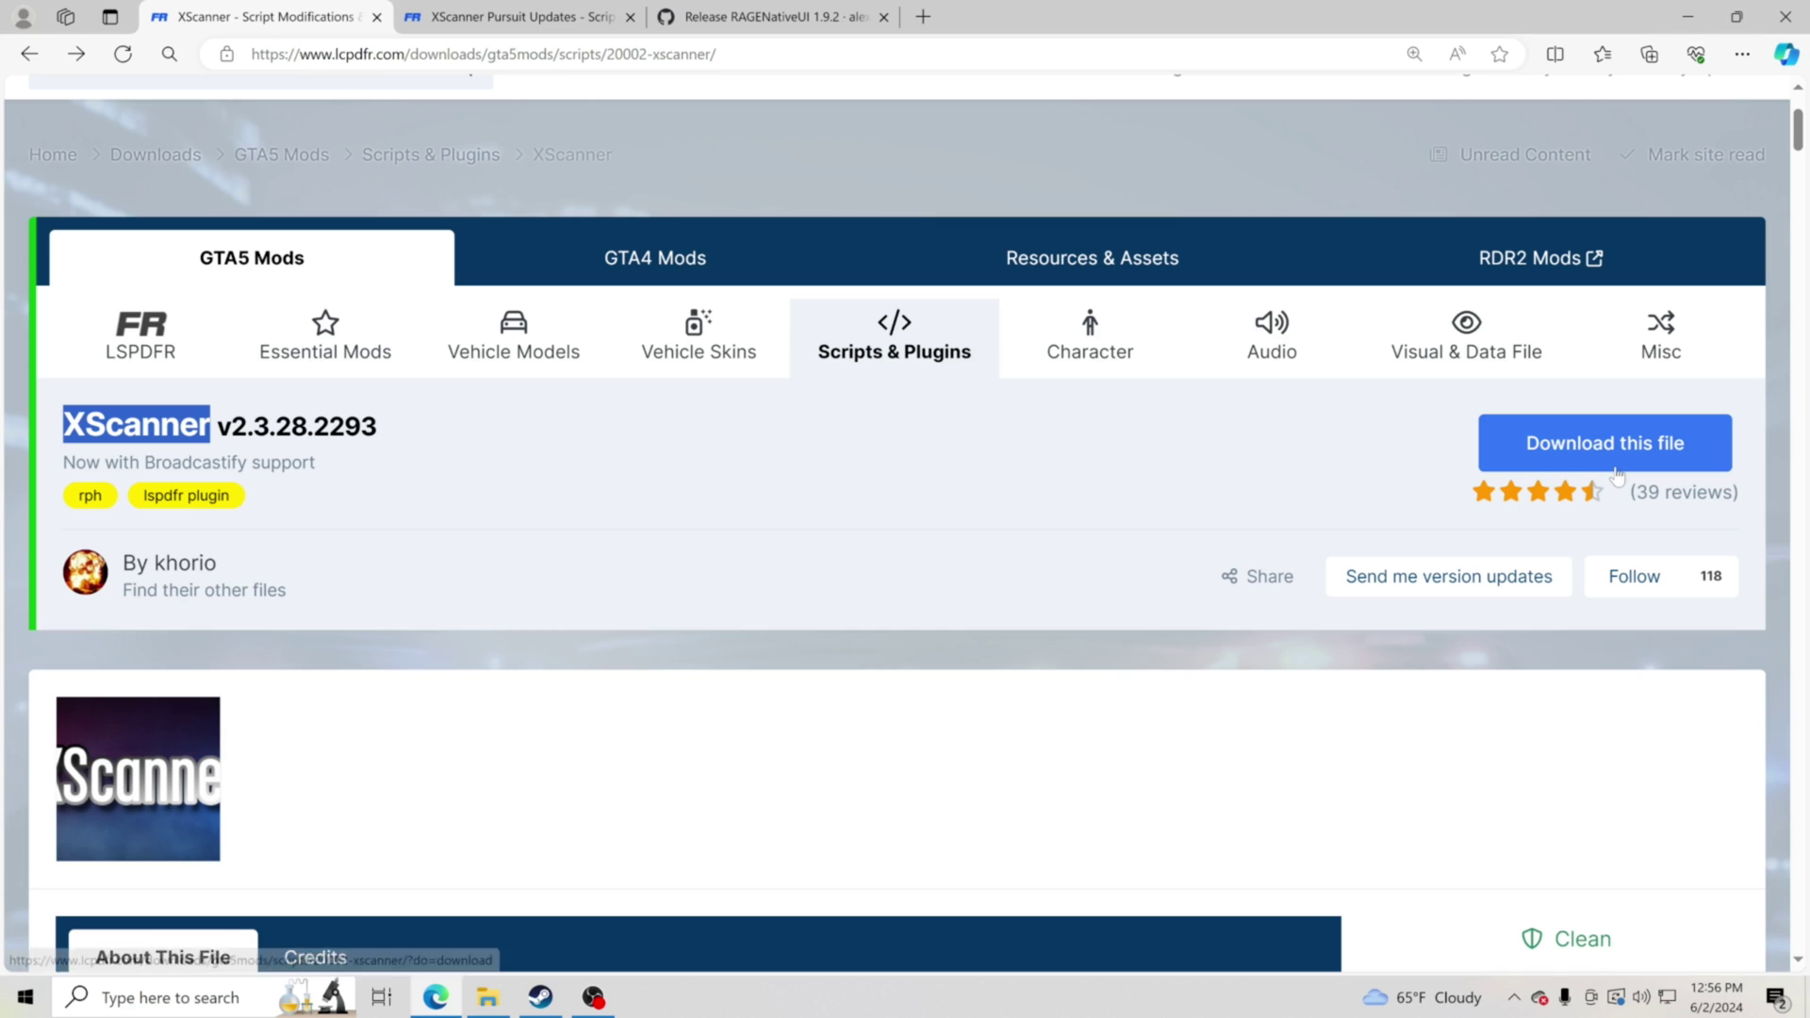
Open Grand Theft Auto V's local install folder from the Steam library via Manage > Browse local files.
left_click(541, 1000)
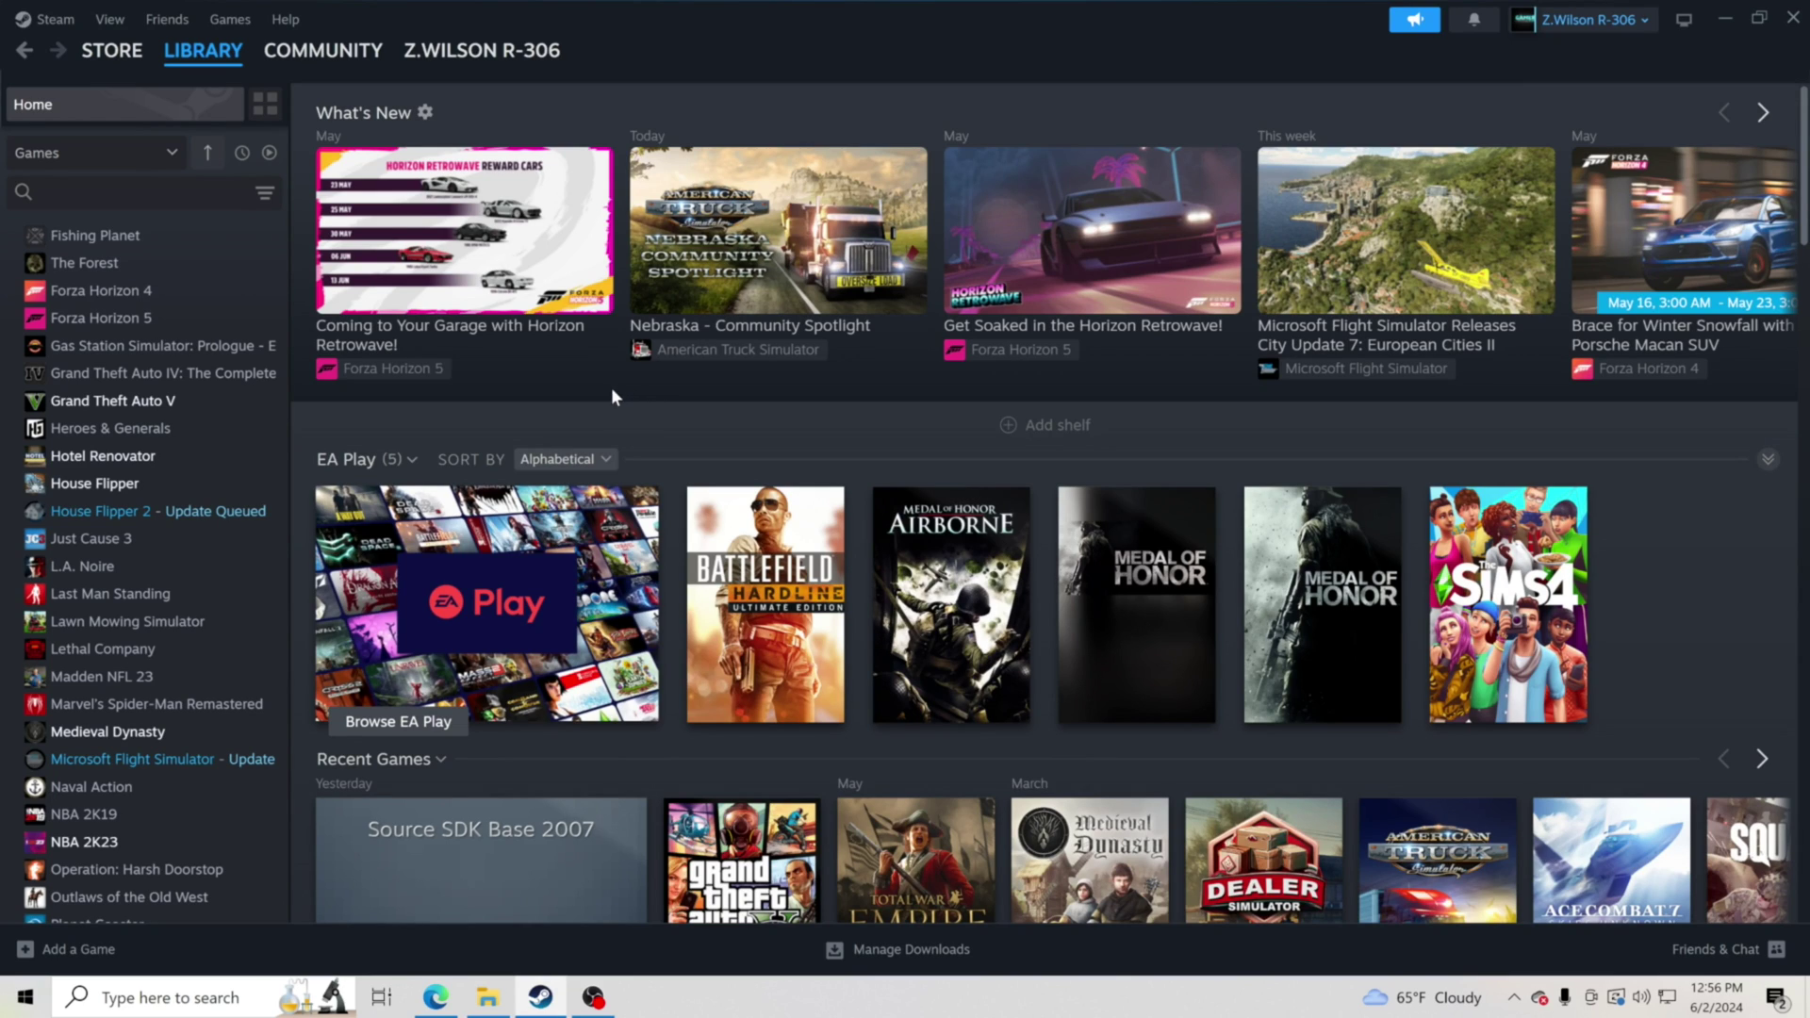
mouse_move(232, 66)
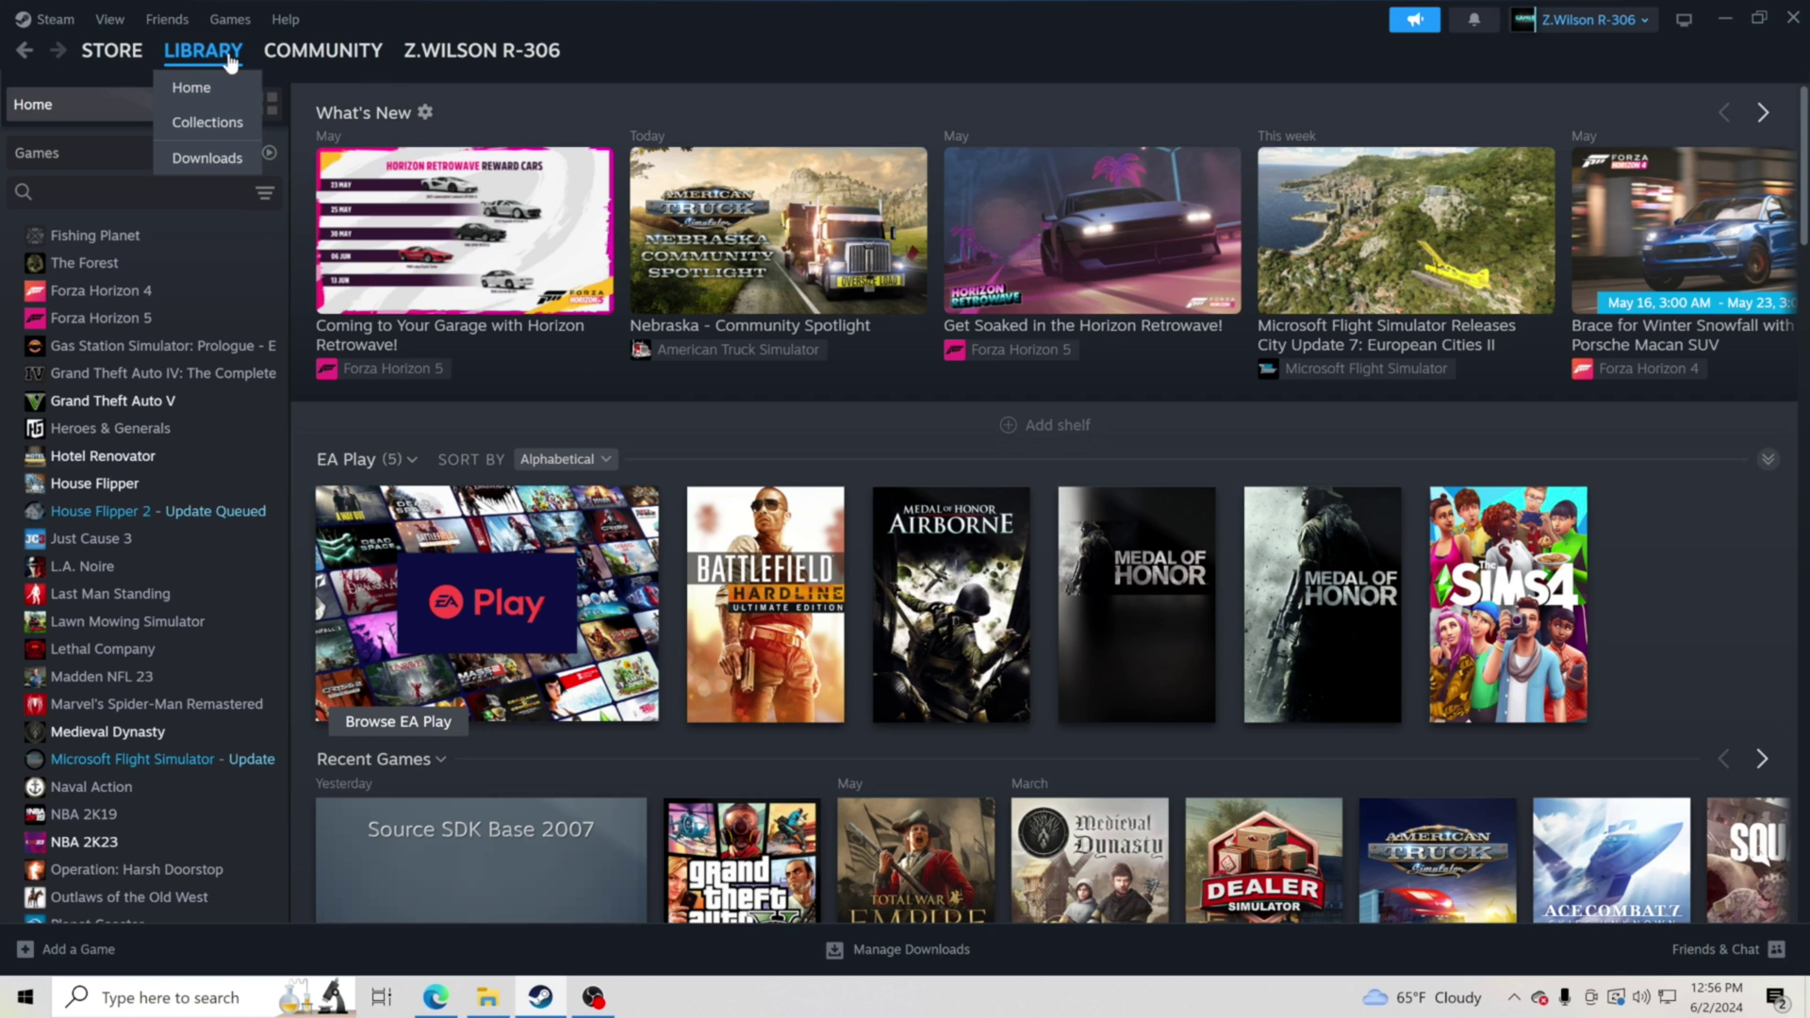
right_click(168, 400)
mouse_move(236, 522)
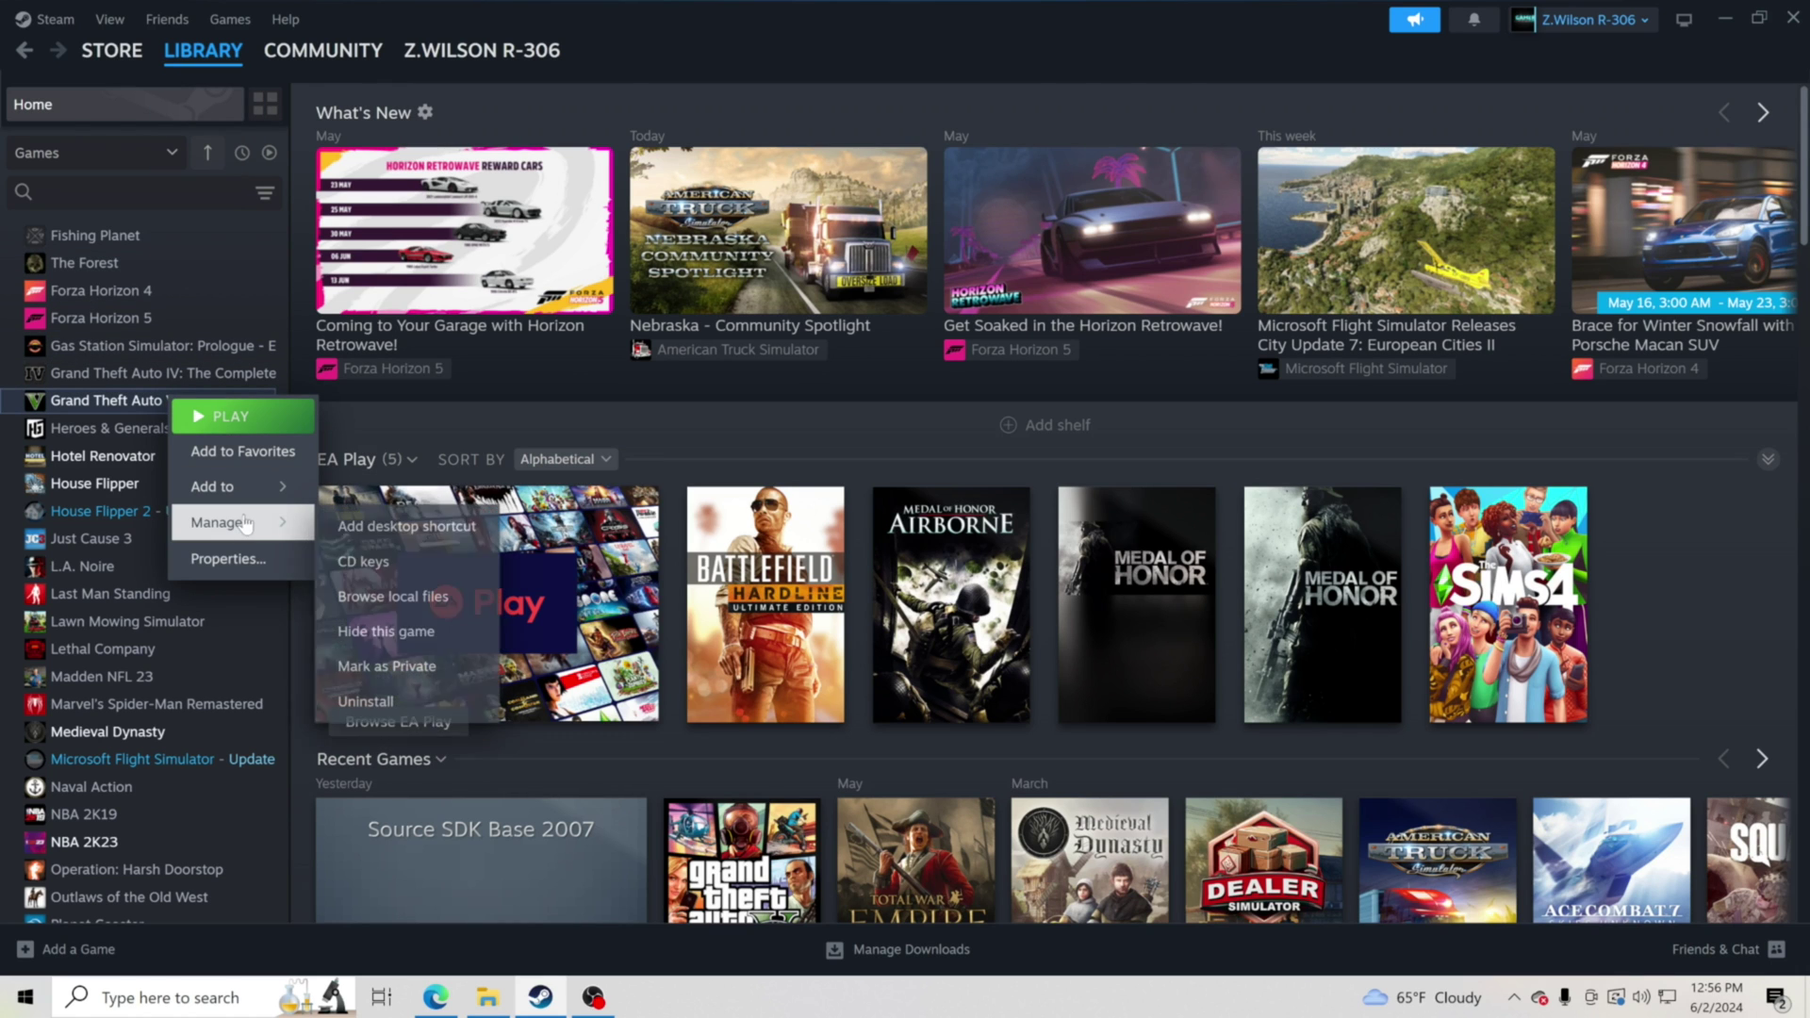
left_click(368, 596)
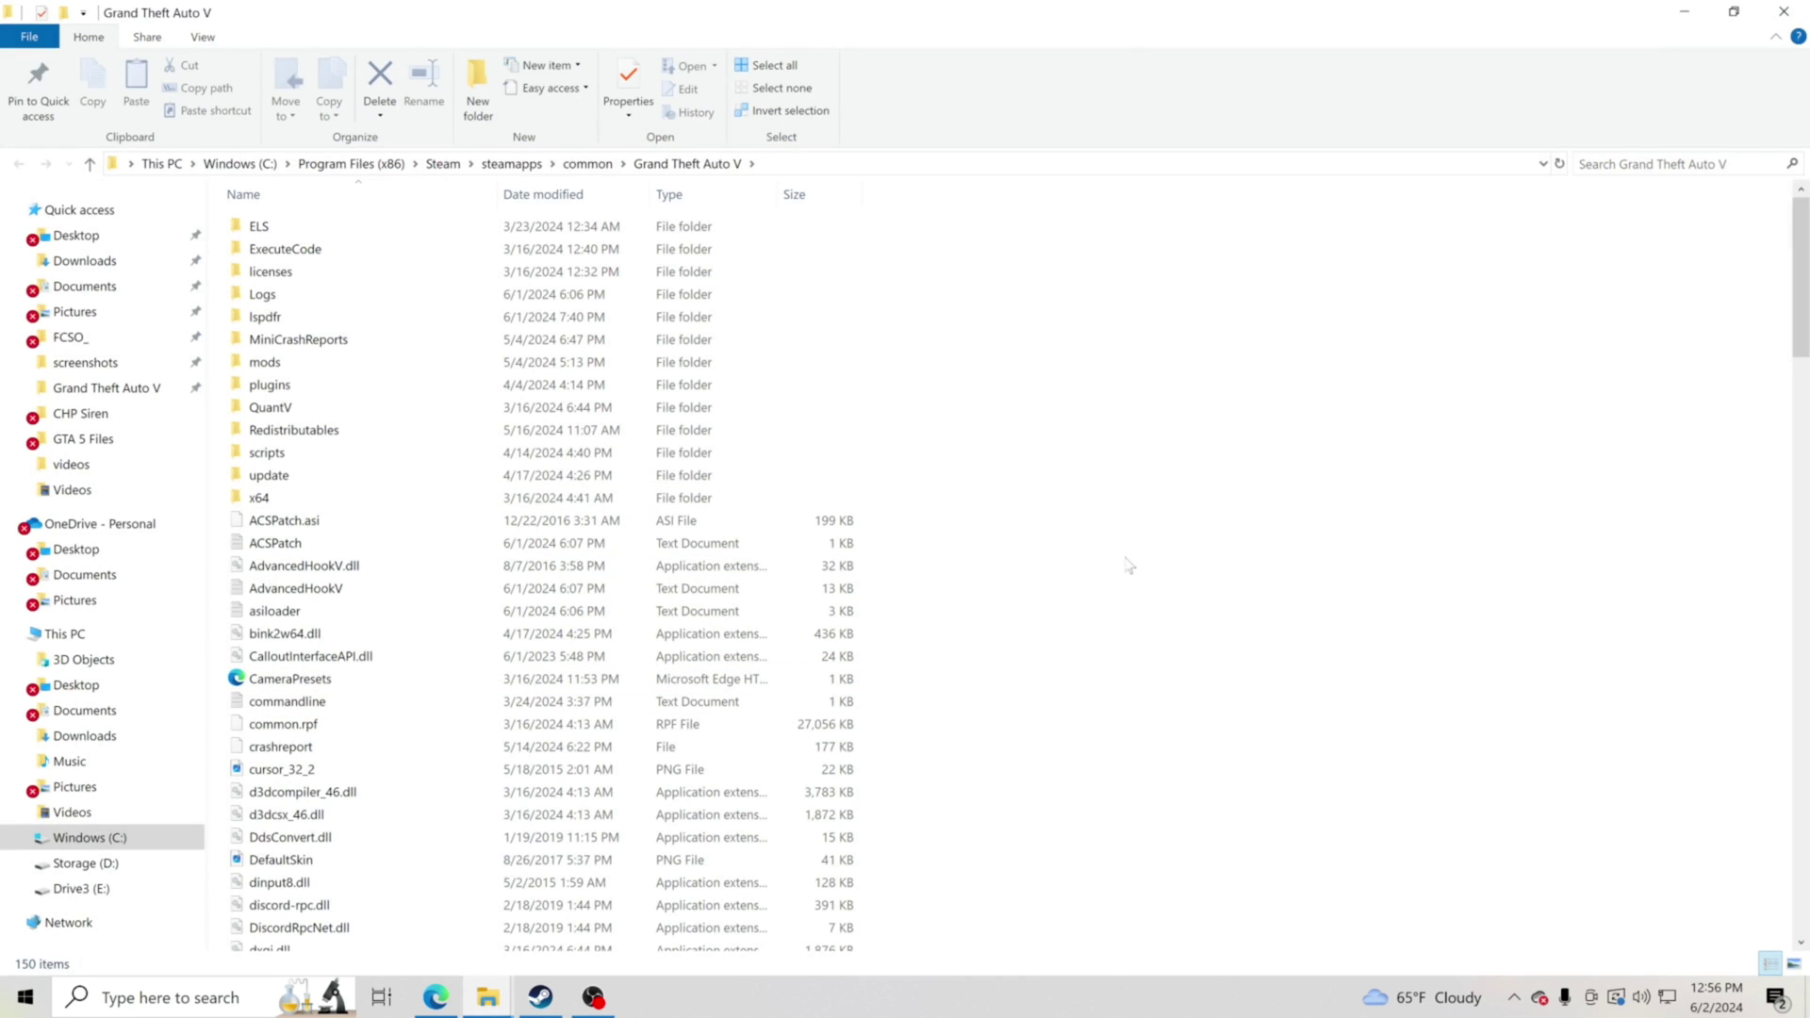
Bring the LCPDFR XScanner download page back to the front in Edge.
left_click(435, 997)
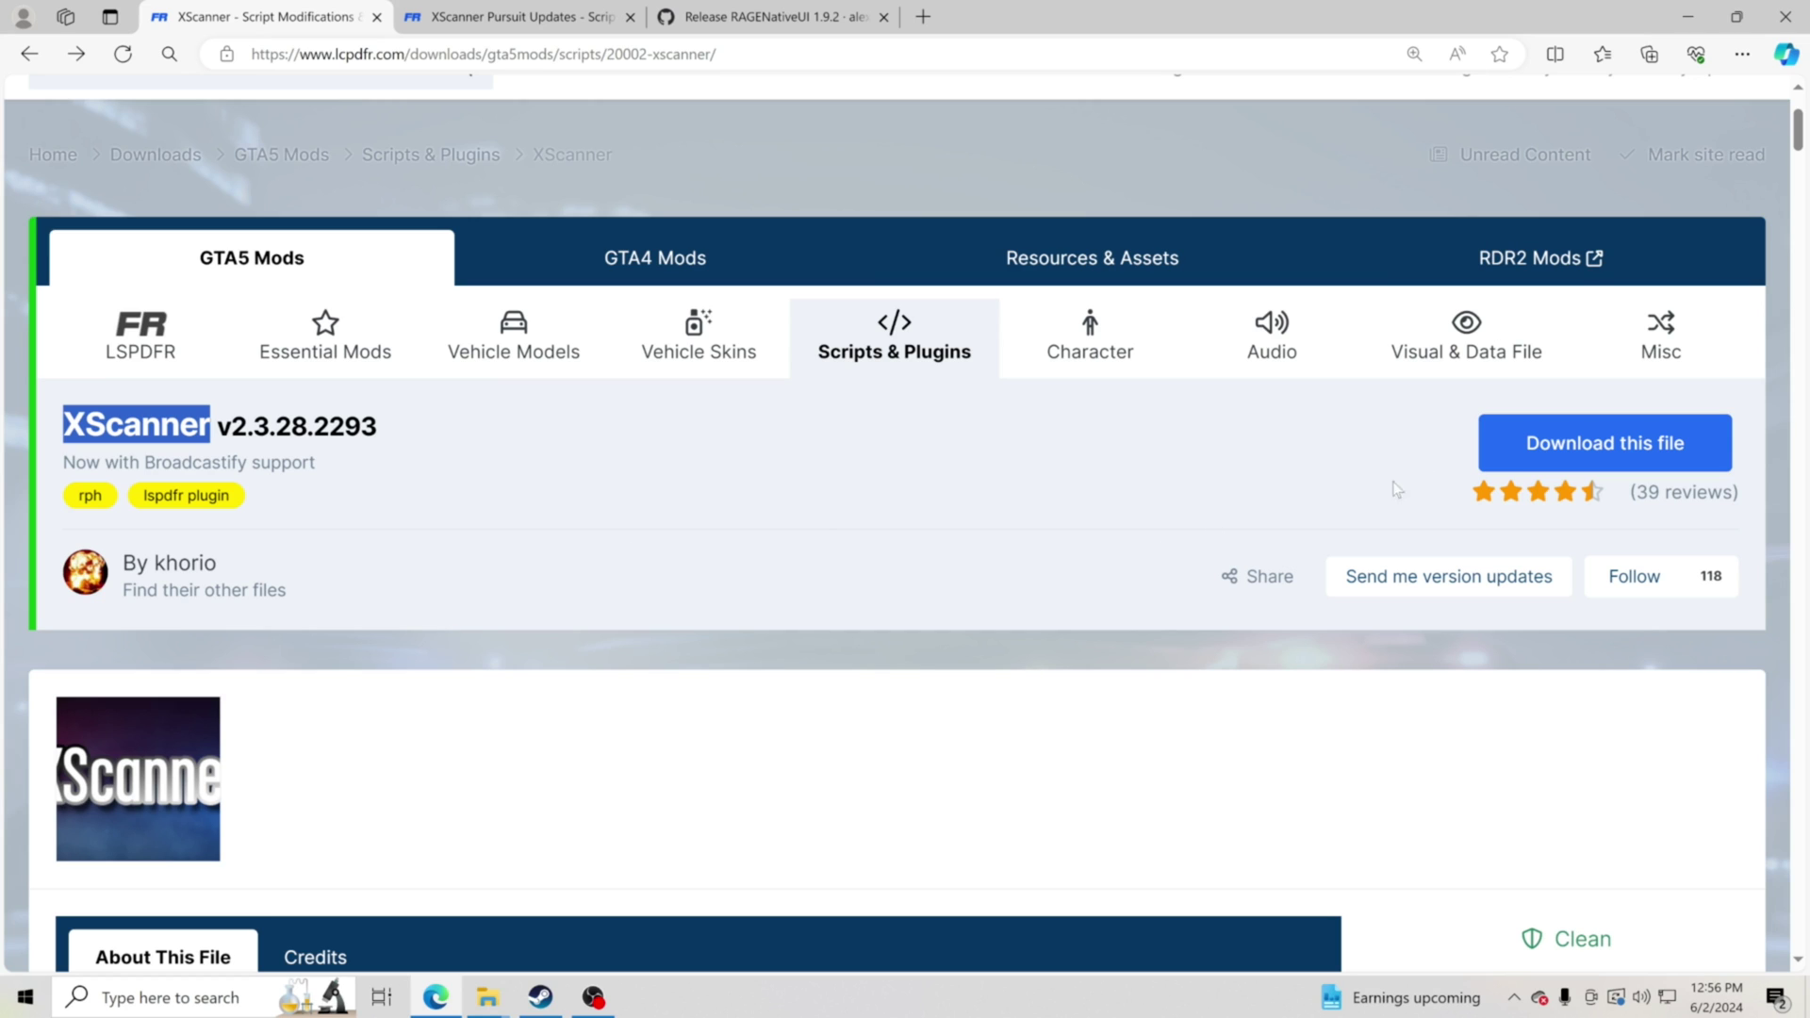
Agree to the terms and download XScanner_v2.3.28.2293_FULL.rar, copying its file name.
left_click(1600, 443)
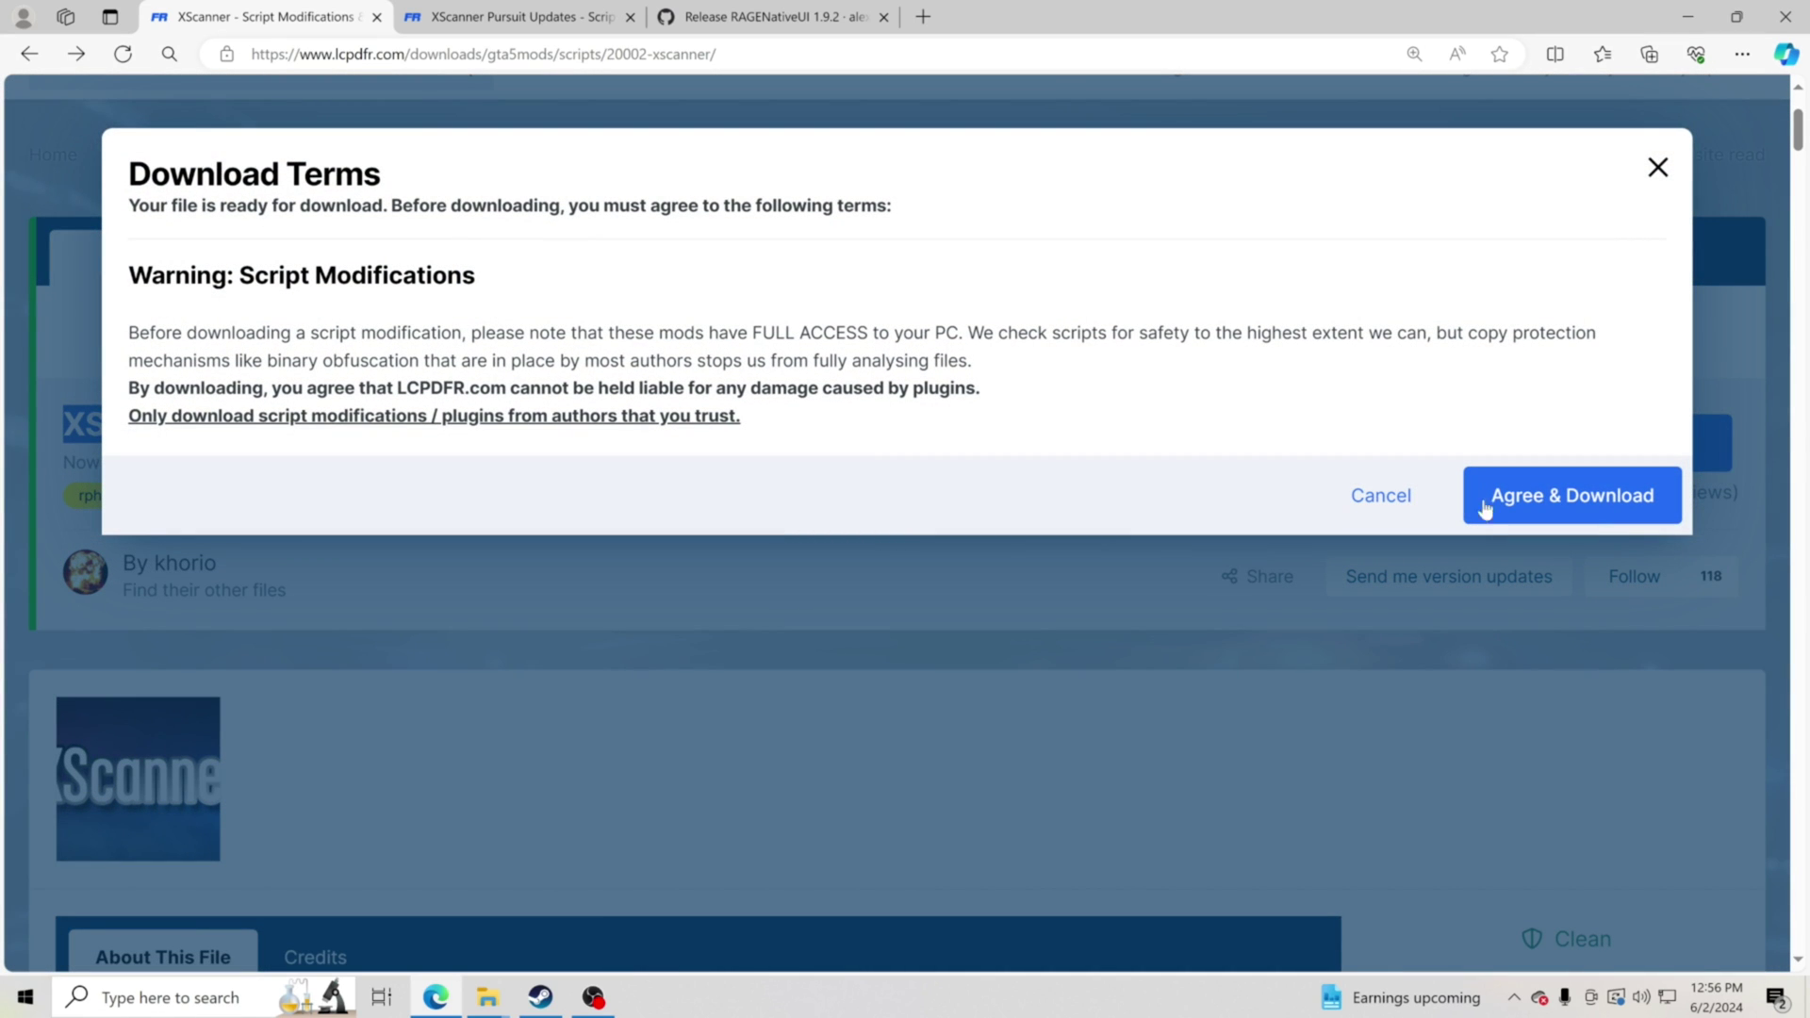
left_click(1486, 507)
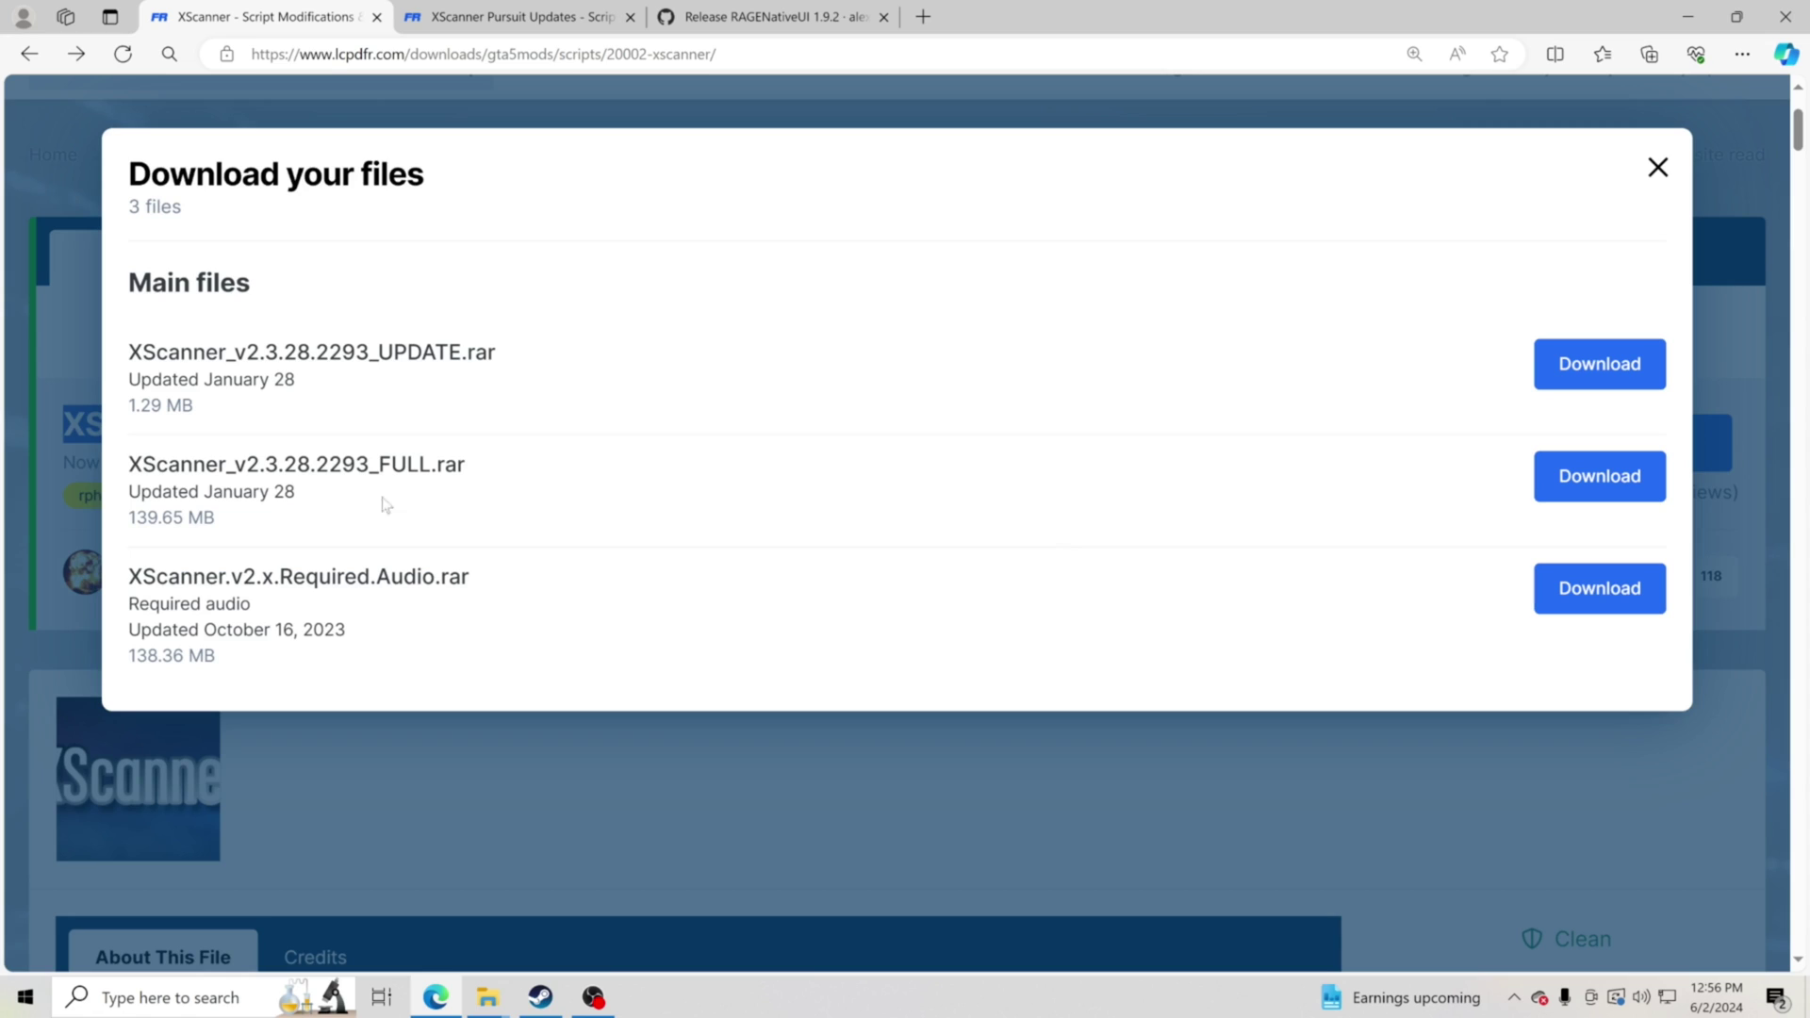
left_click_drag(478, 469, 129, 471)
key("ctrl+c")
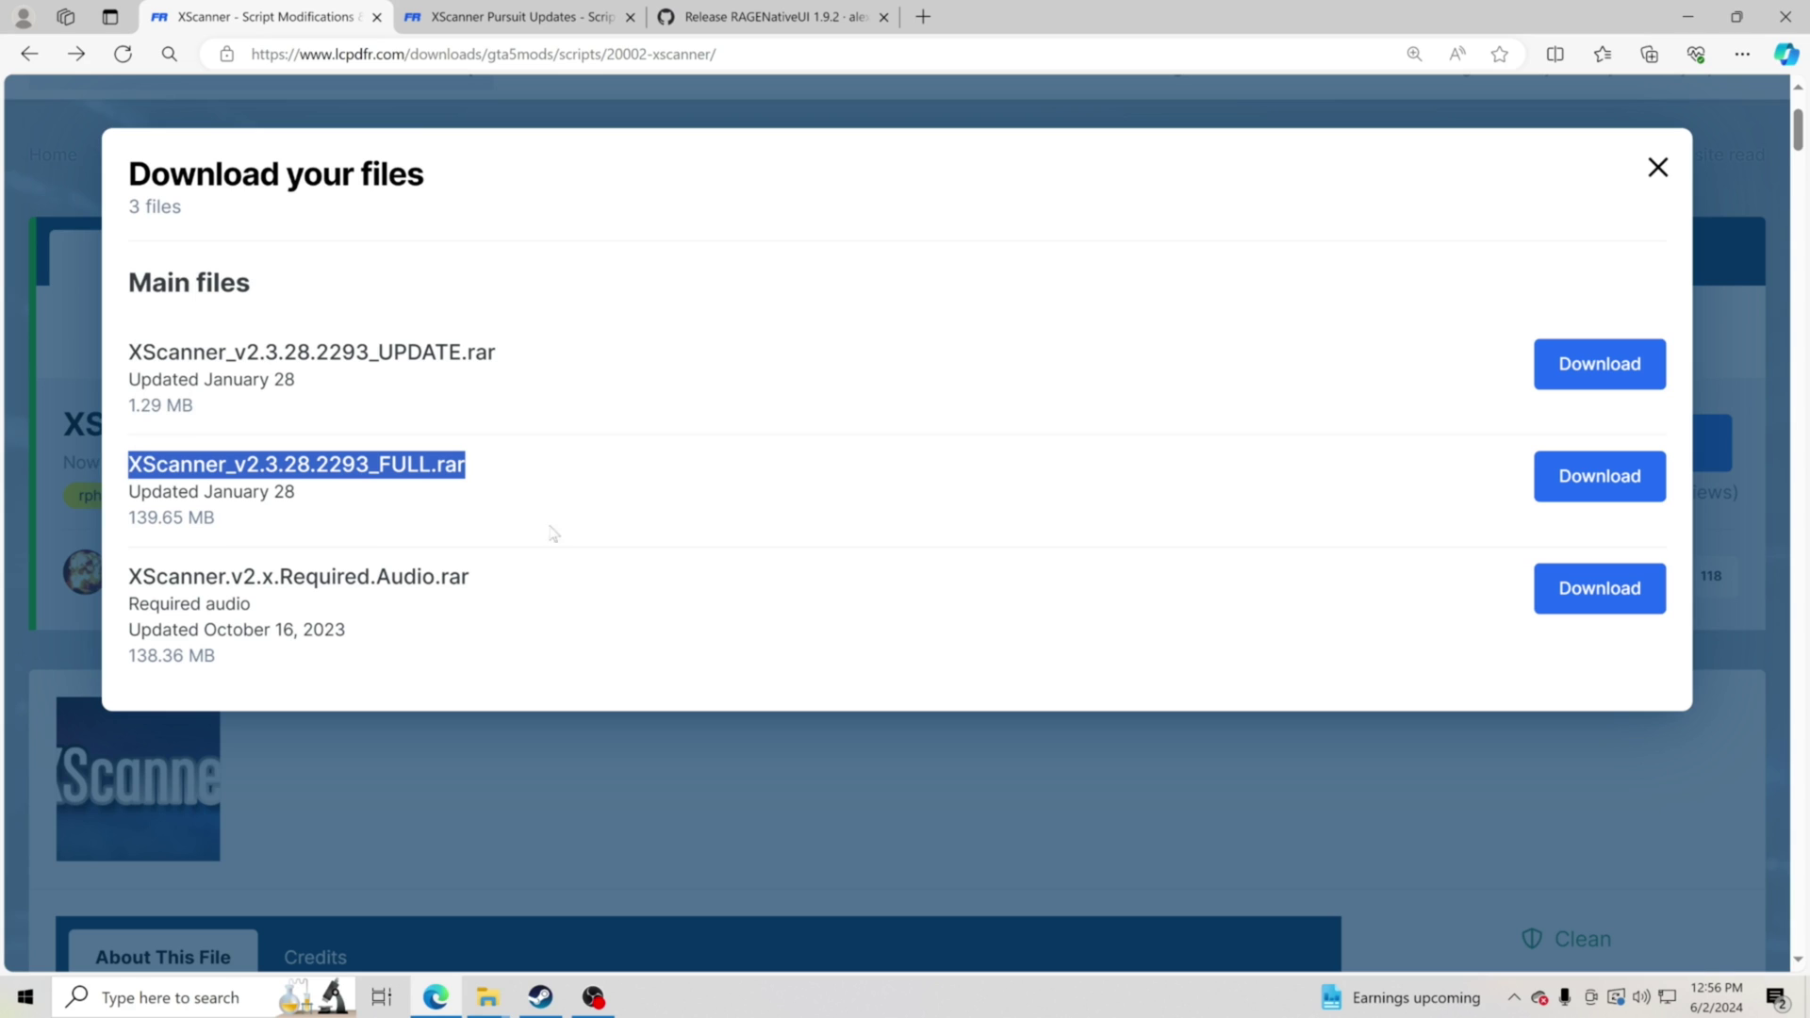
left_click(1588, 485)
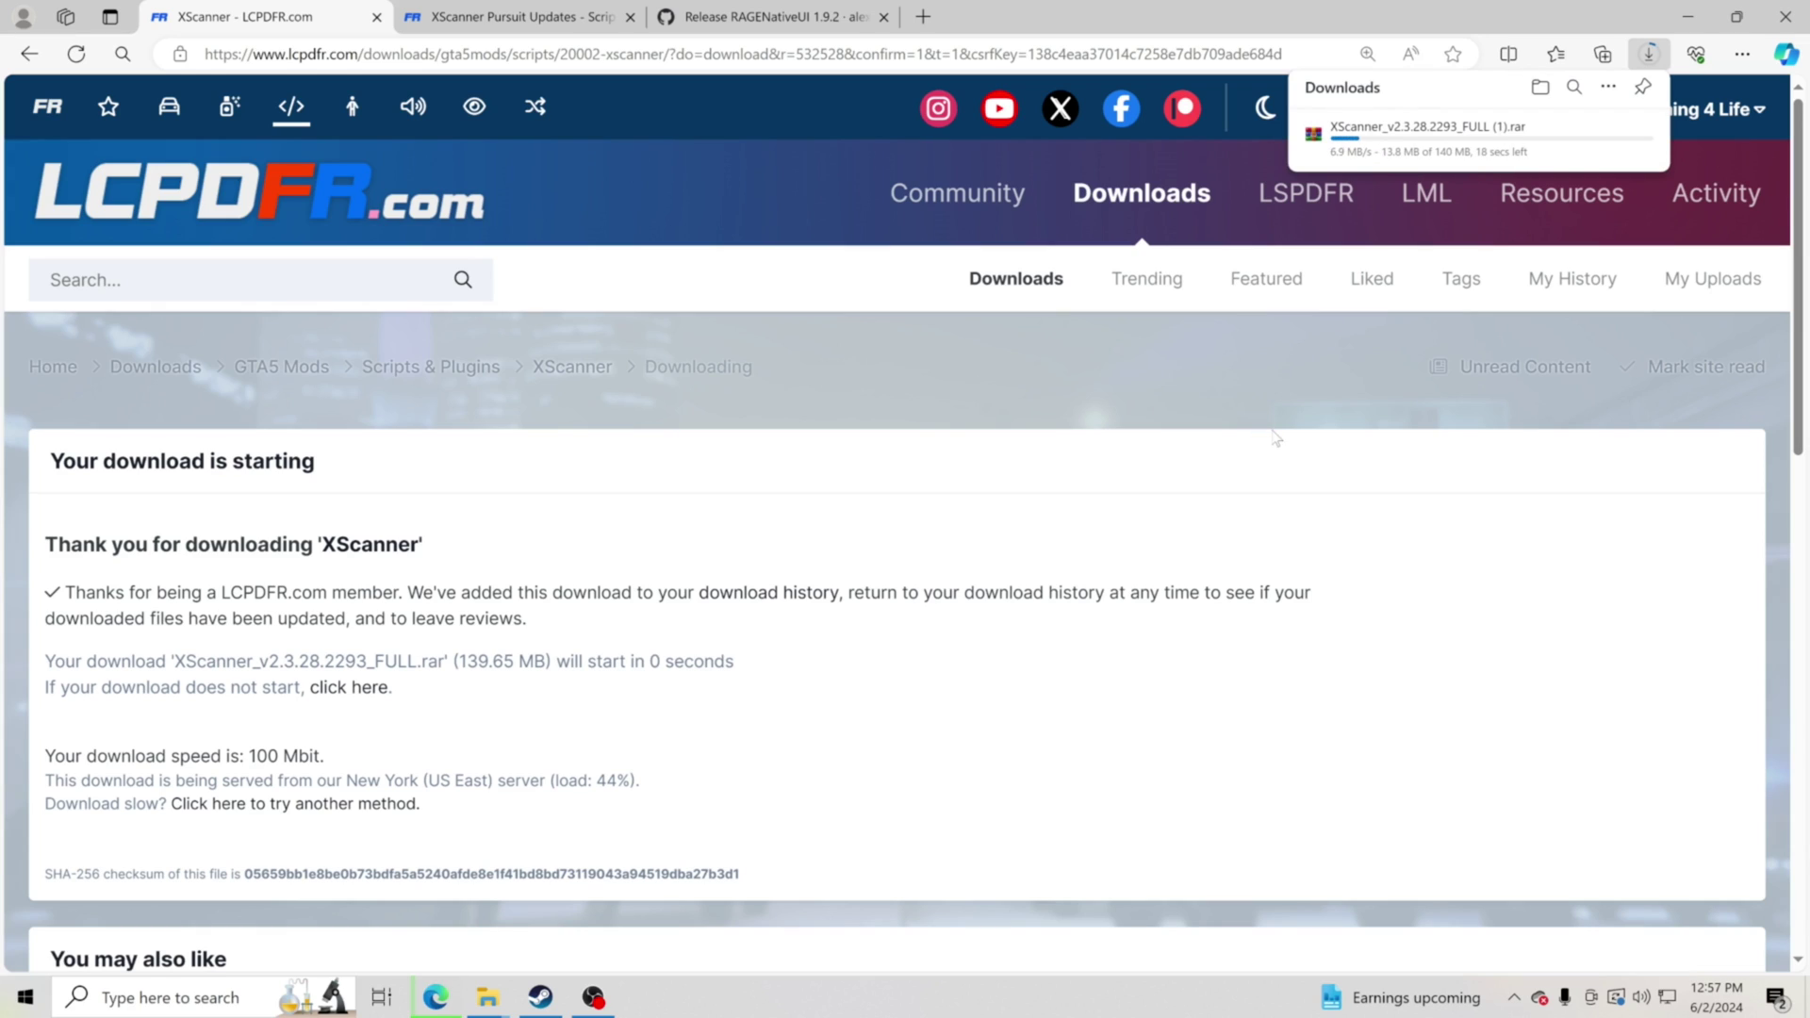
mouse_move(1382, 156)
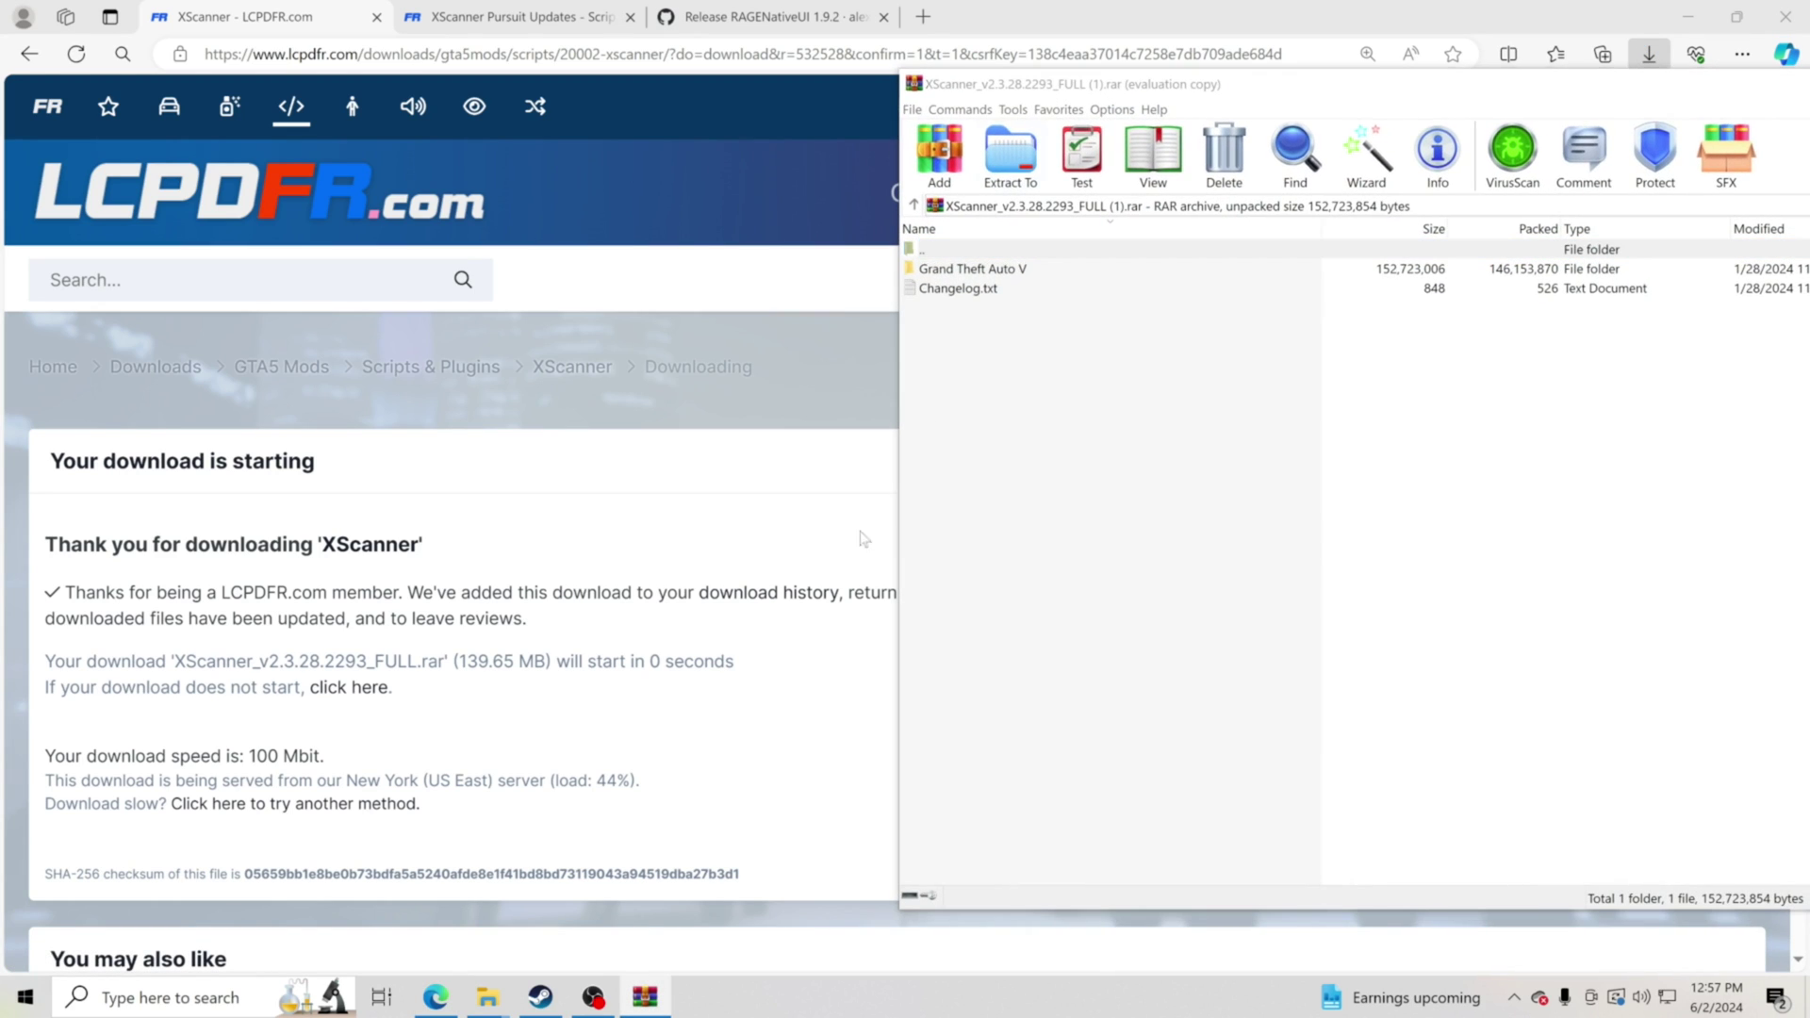
Bring the XScanner archive forward, dismiss the WinRAR license reminder and reposition the window.
mouse_move(487, 1007)
left_click(608, 905)
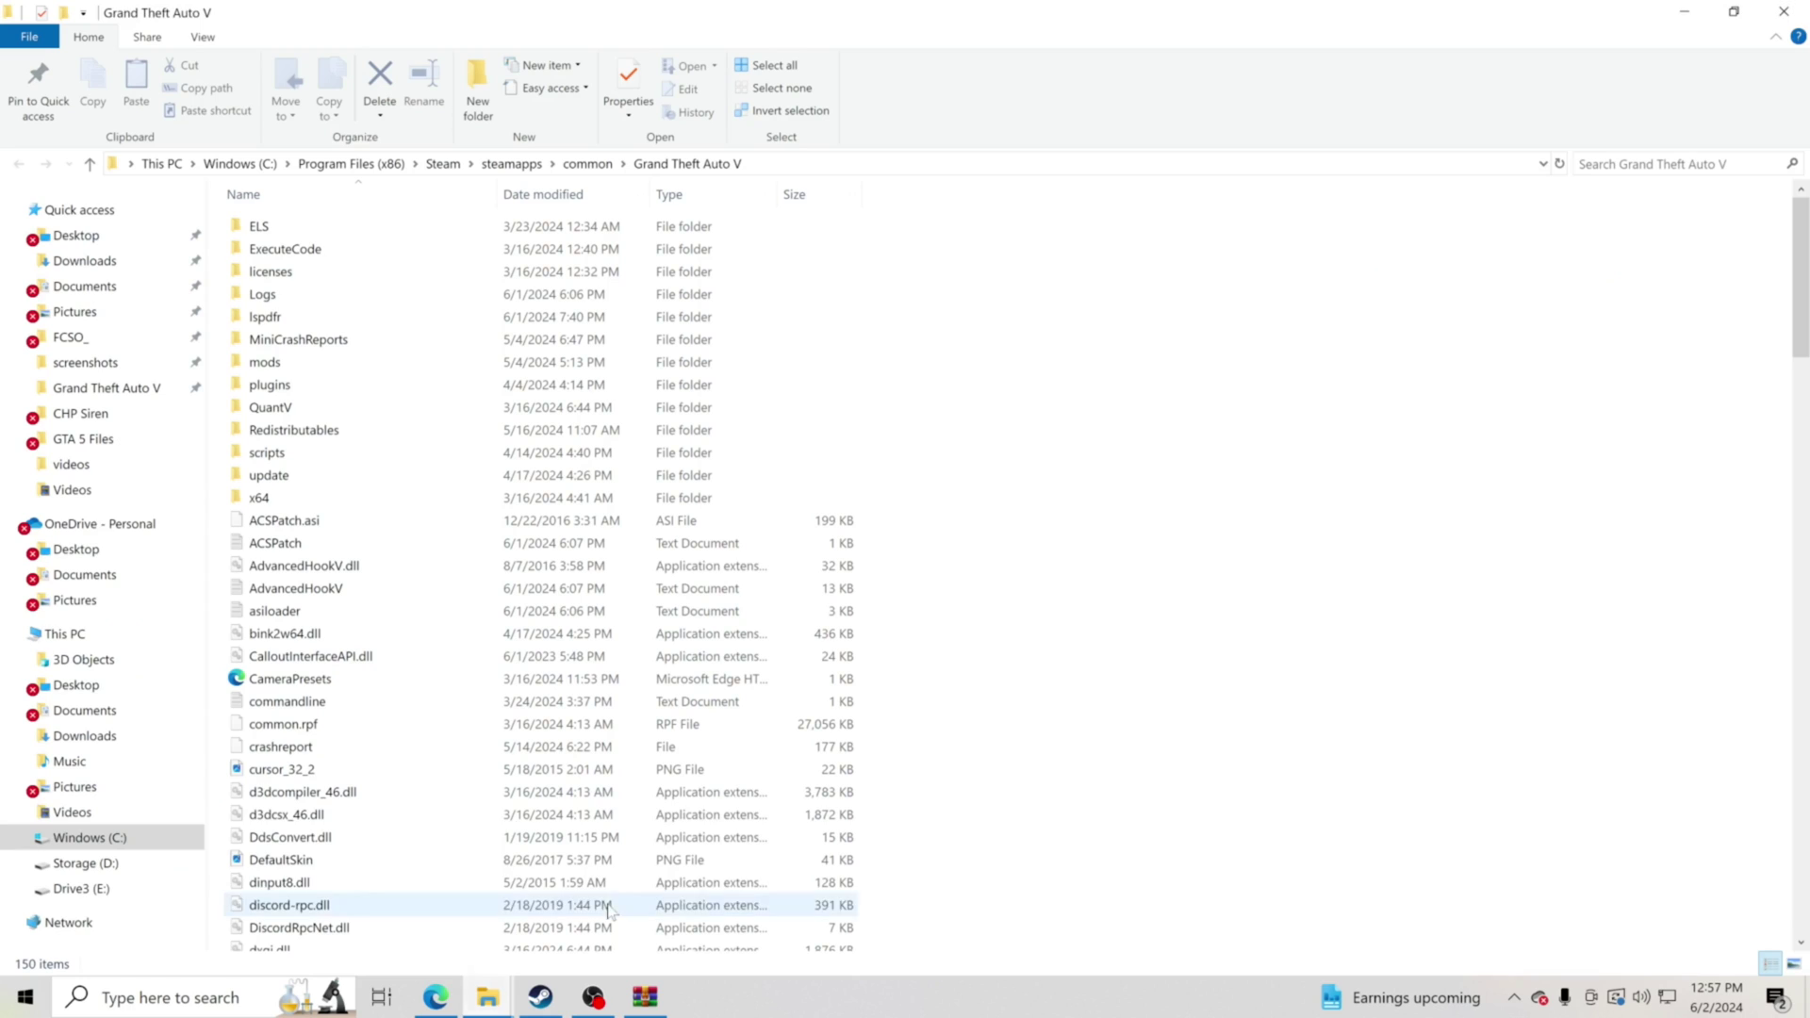
left_click(644, 997)
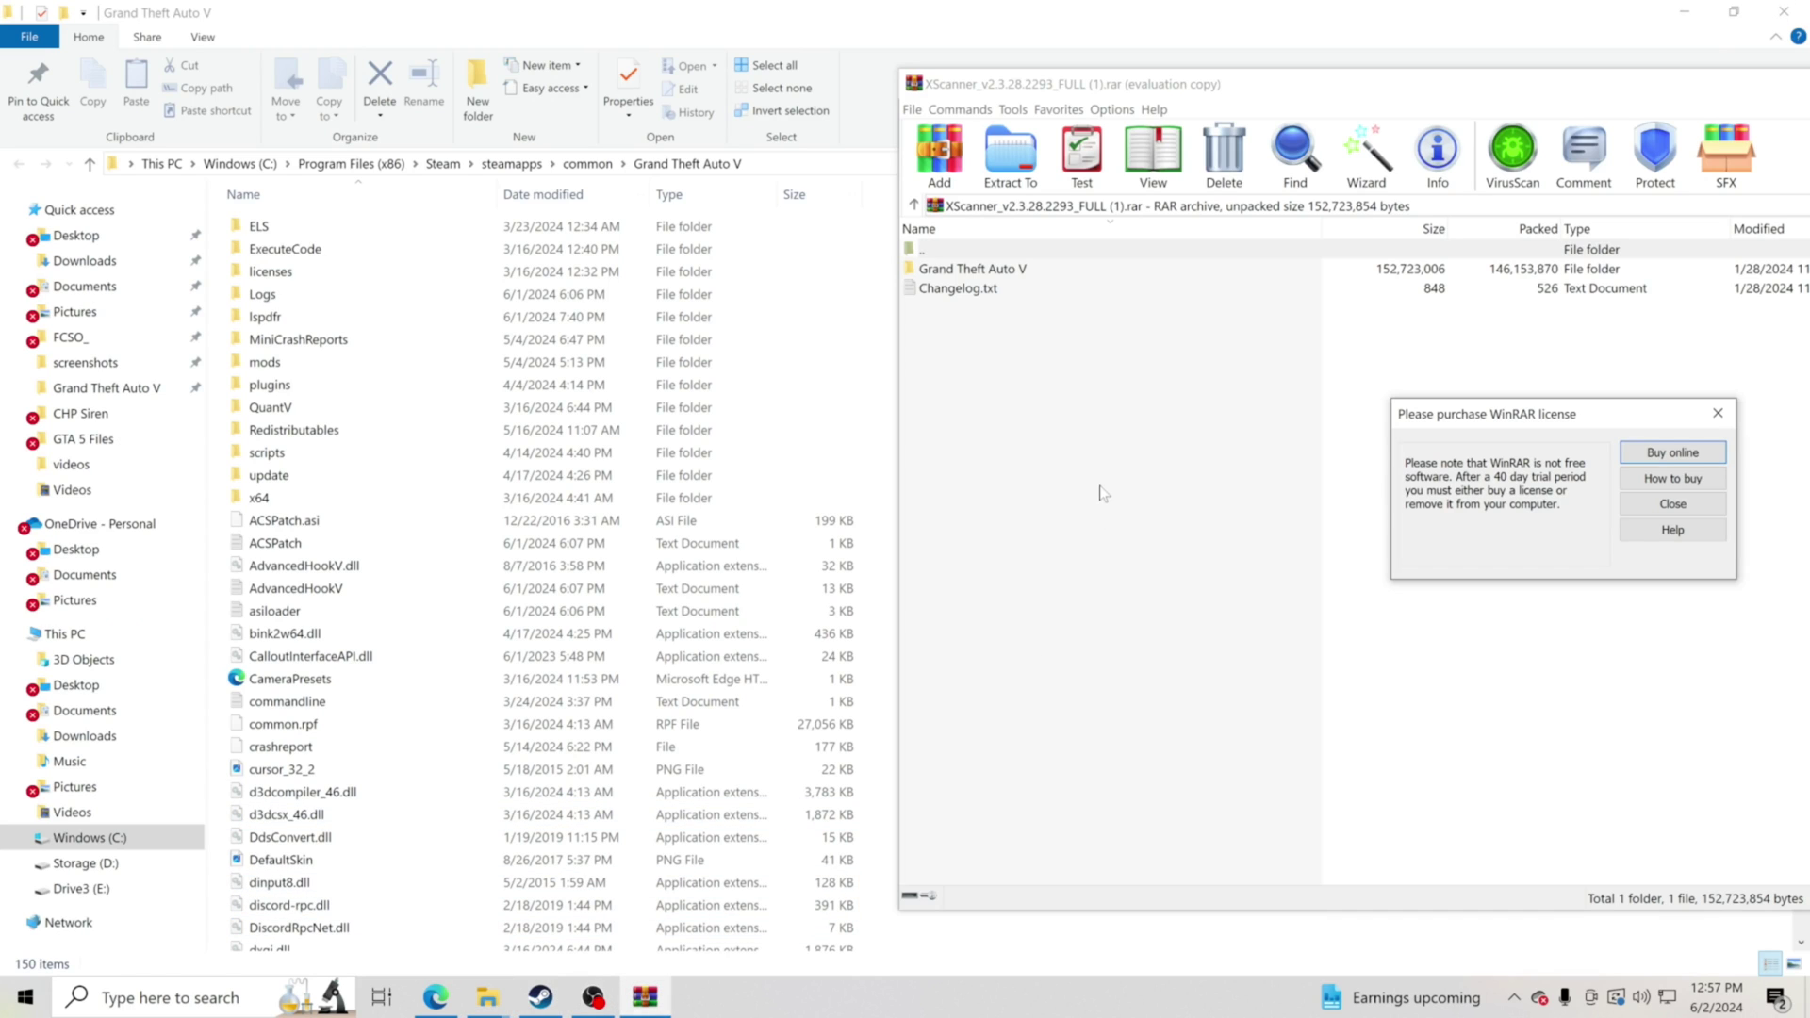
left_click(1717, 413)
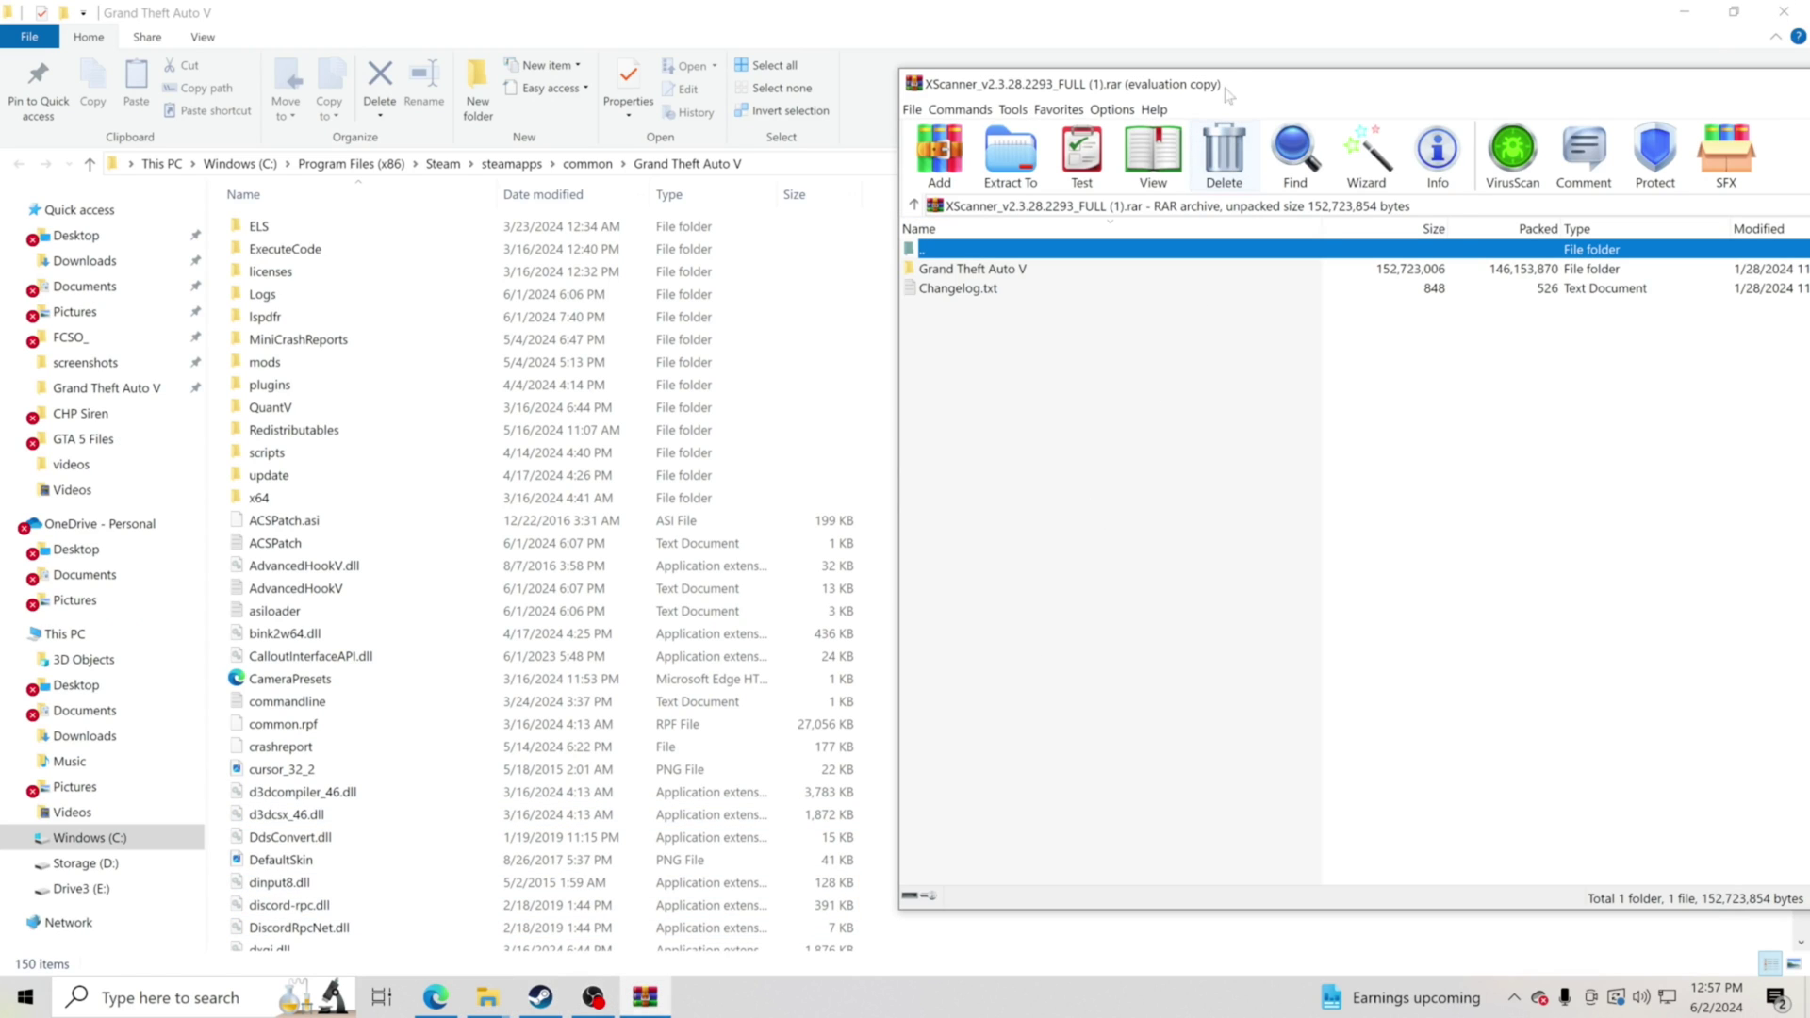
left_click_drag(1213, 94, 1127, 90)
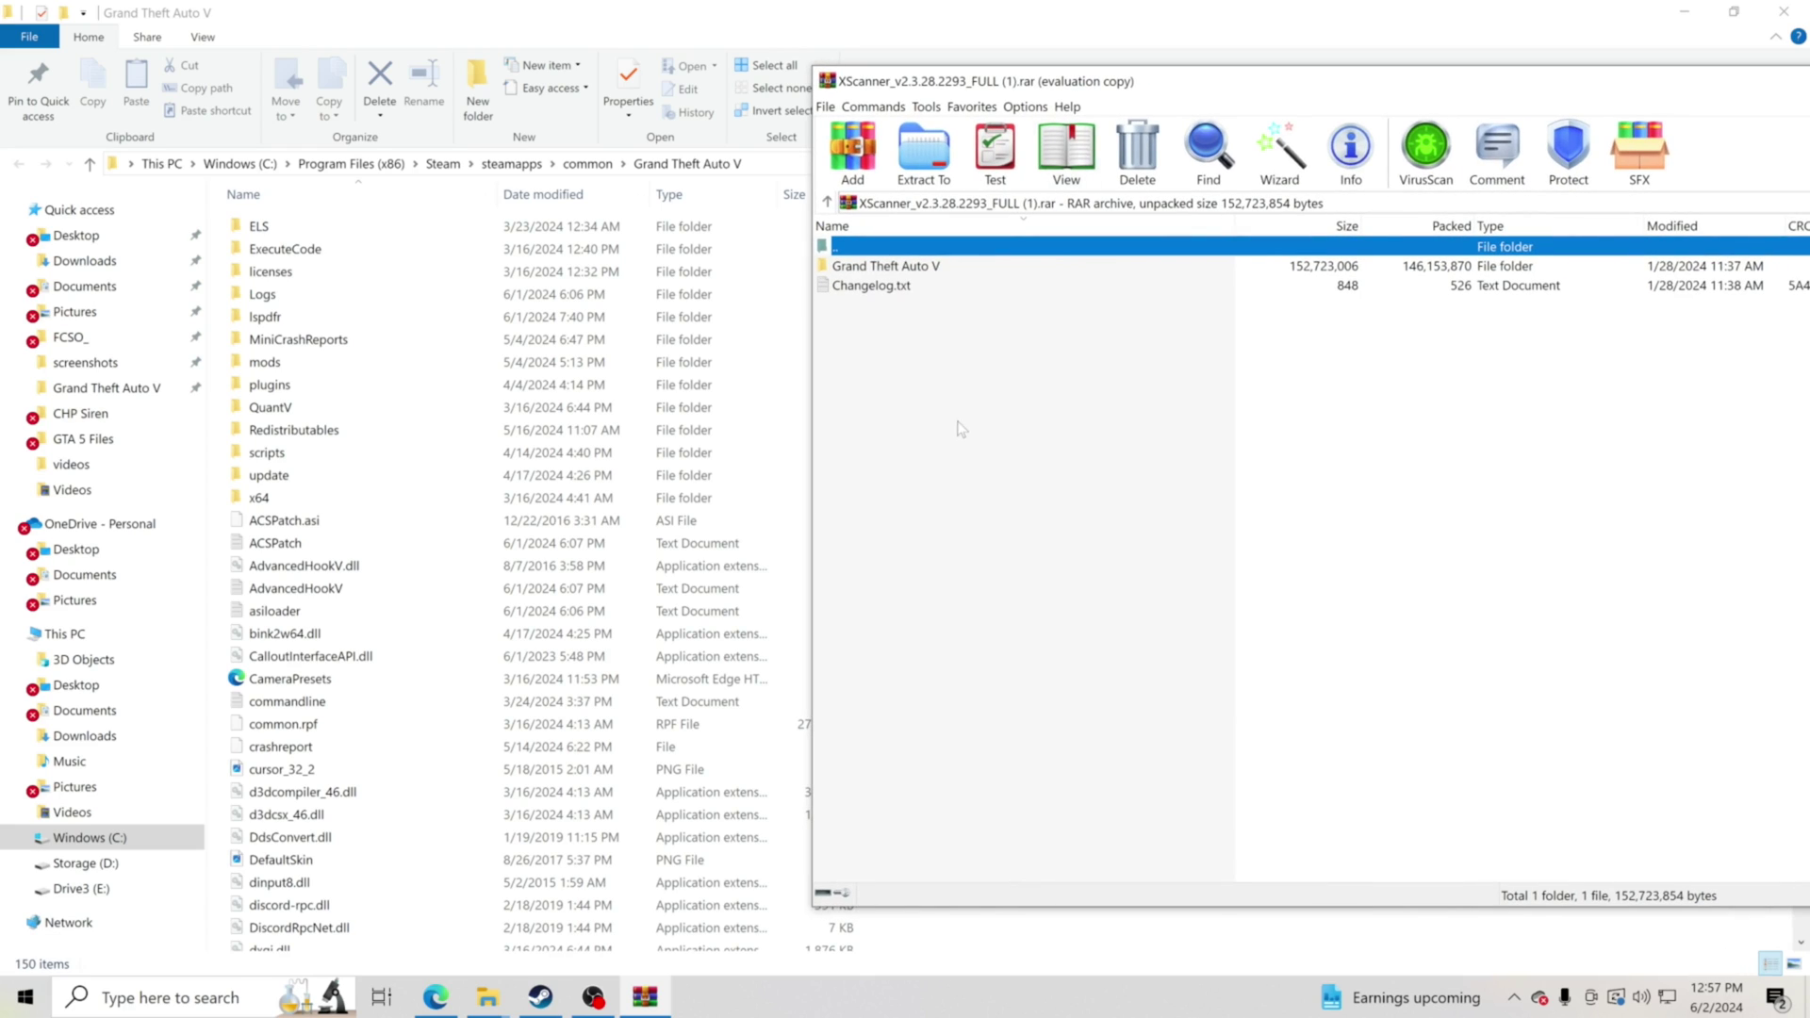
Open the archive's Grand Theft Auto V folder and select Plugins plus the four files.
left_click(882, 269)
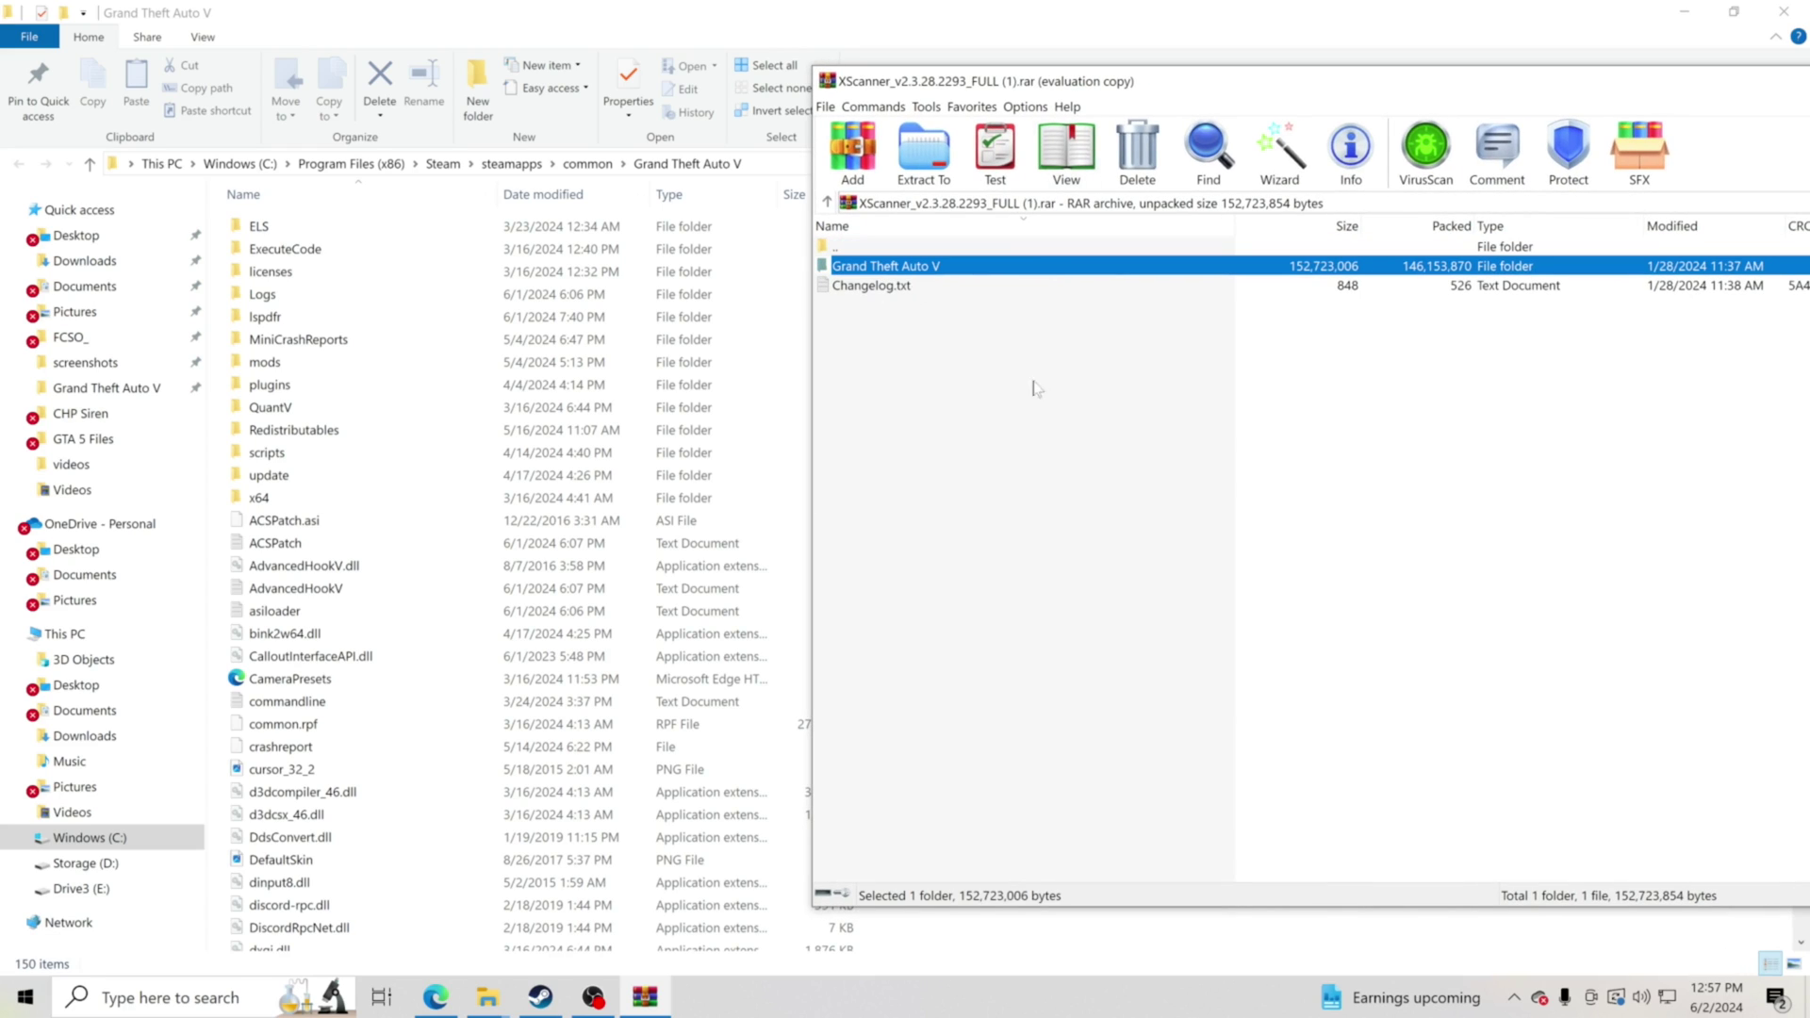
double_click(889, 271)
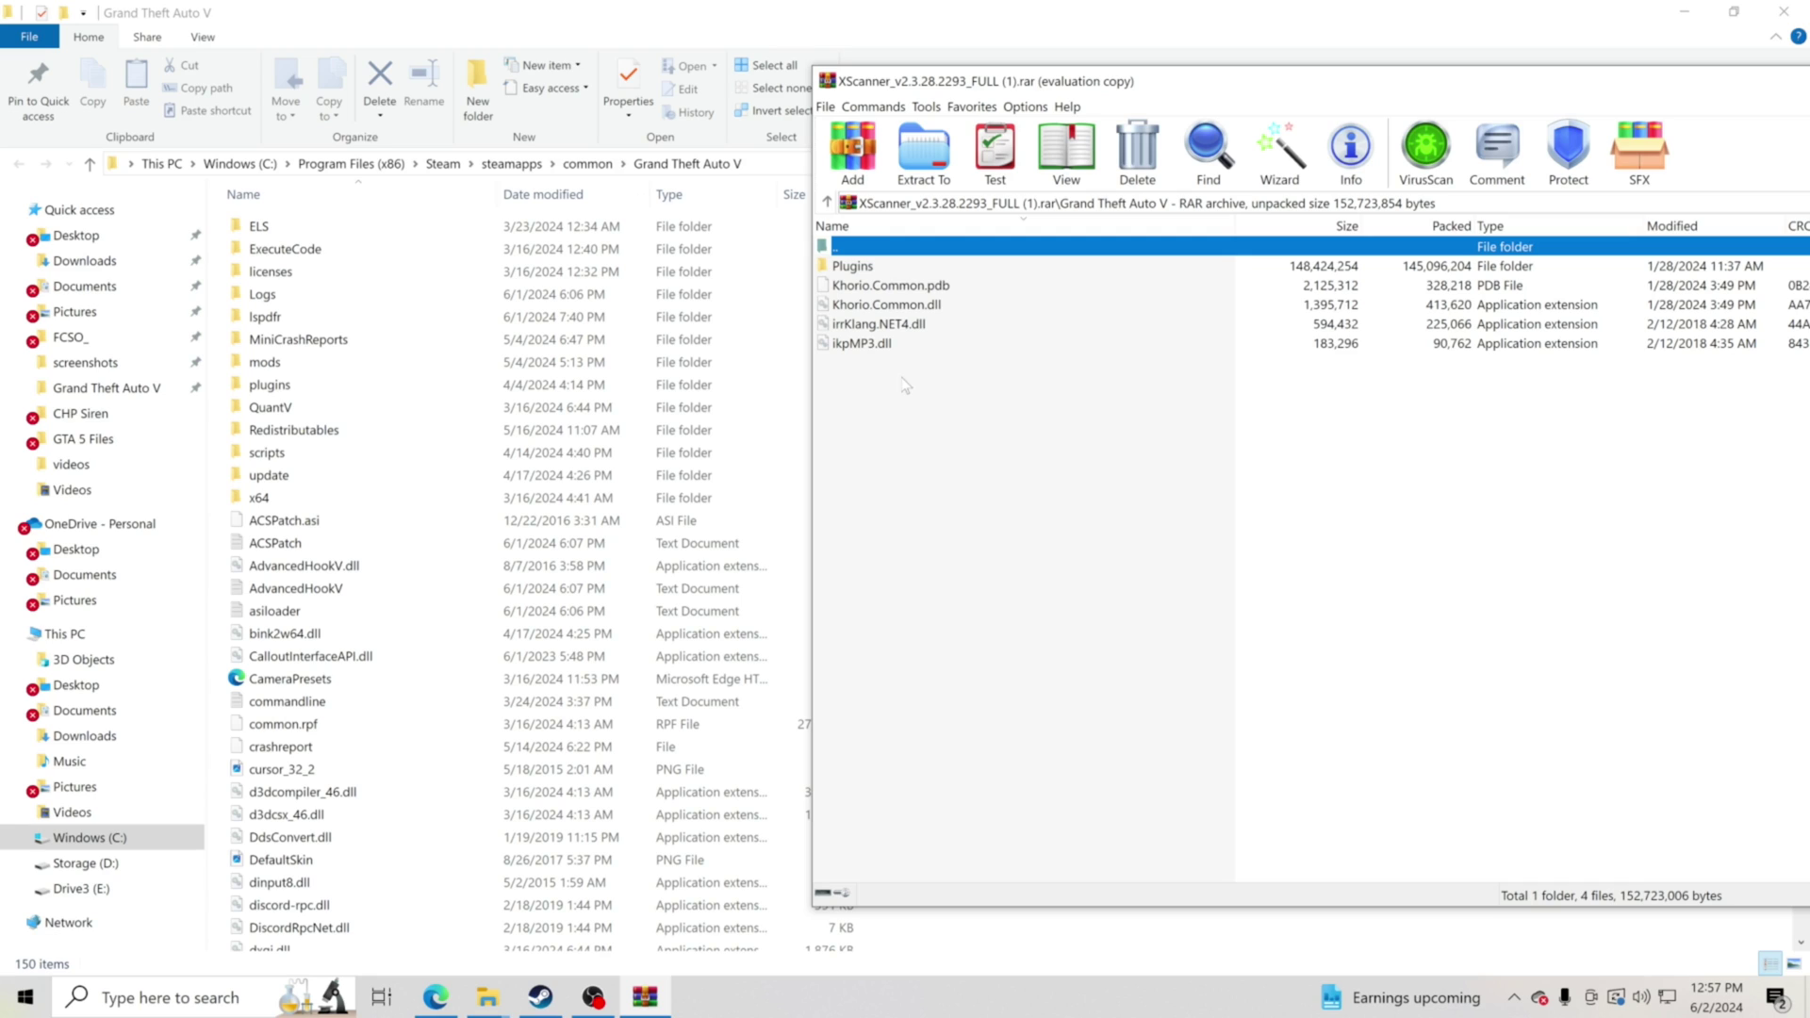
left_click_drag(1050, 91, 1363, 193)
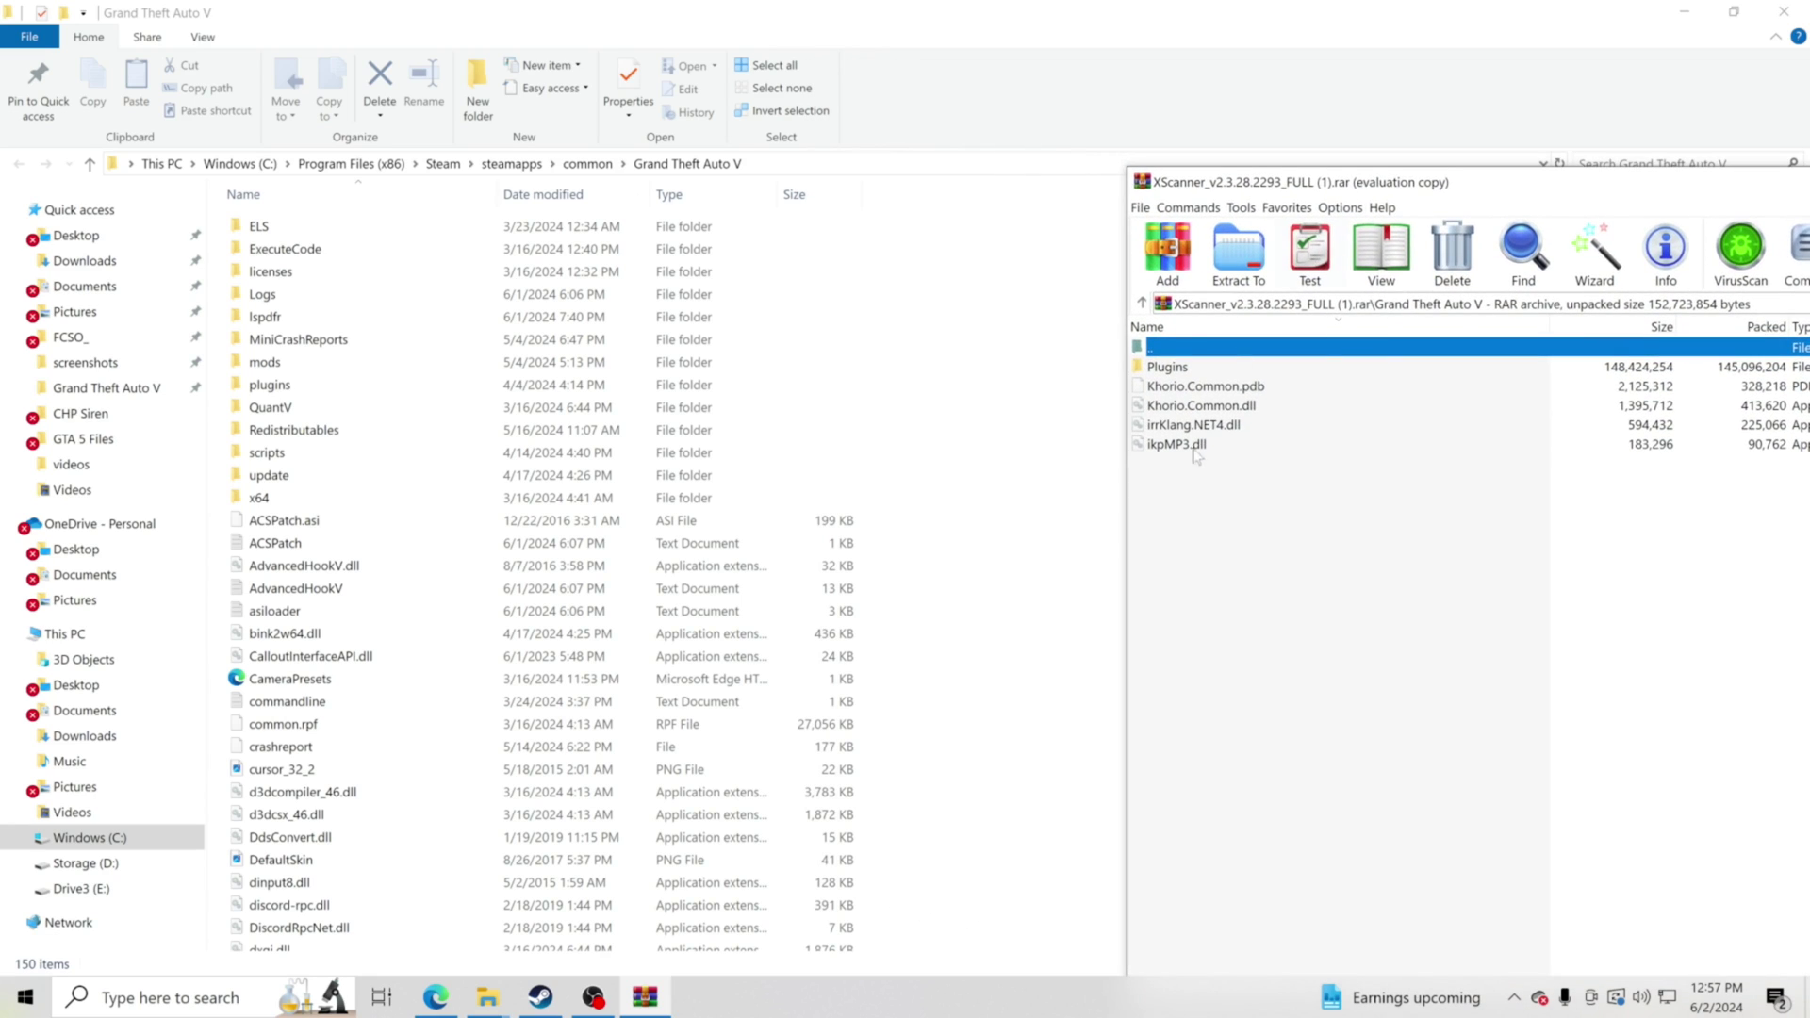
left_click_drag(1180, 481, 1197, 358)
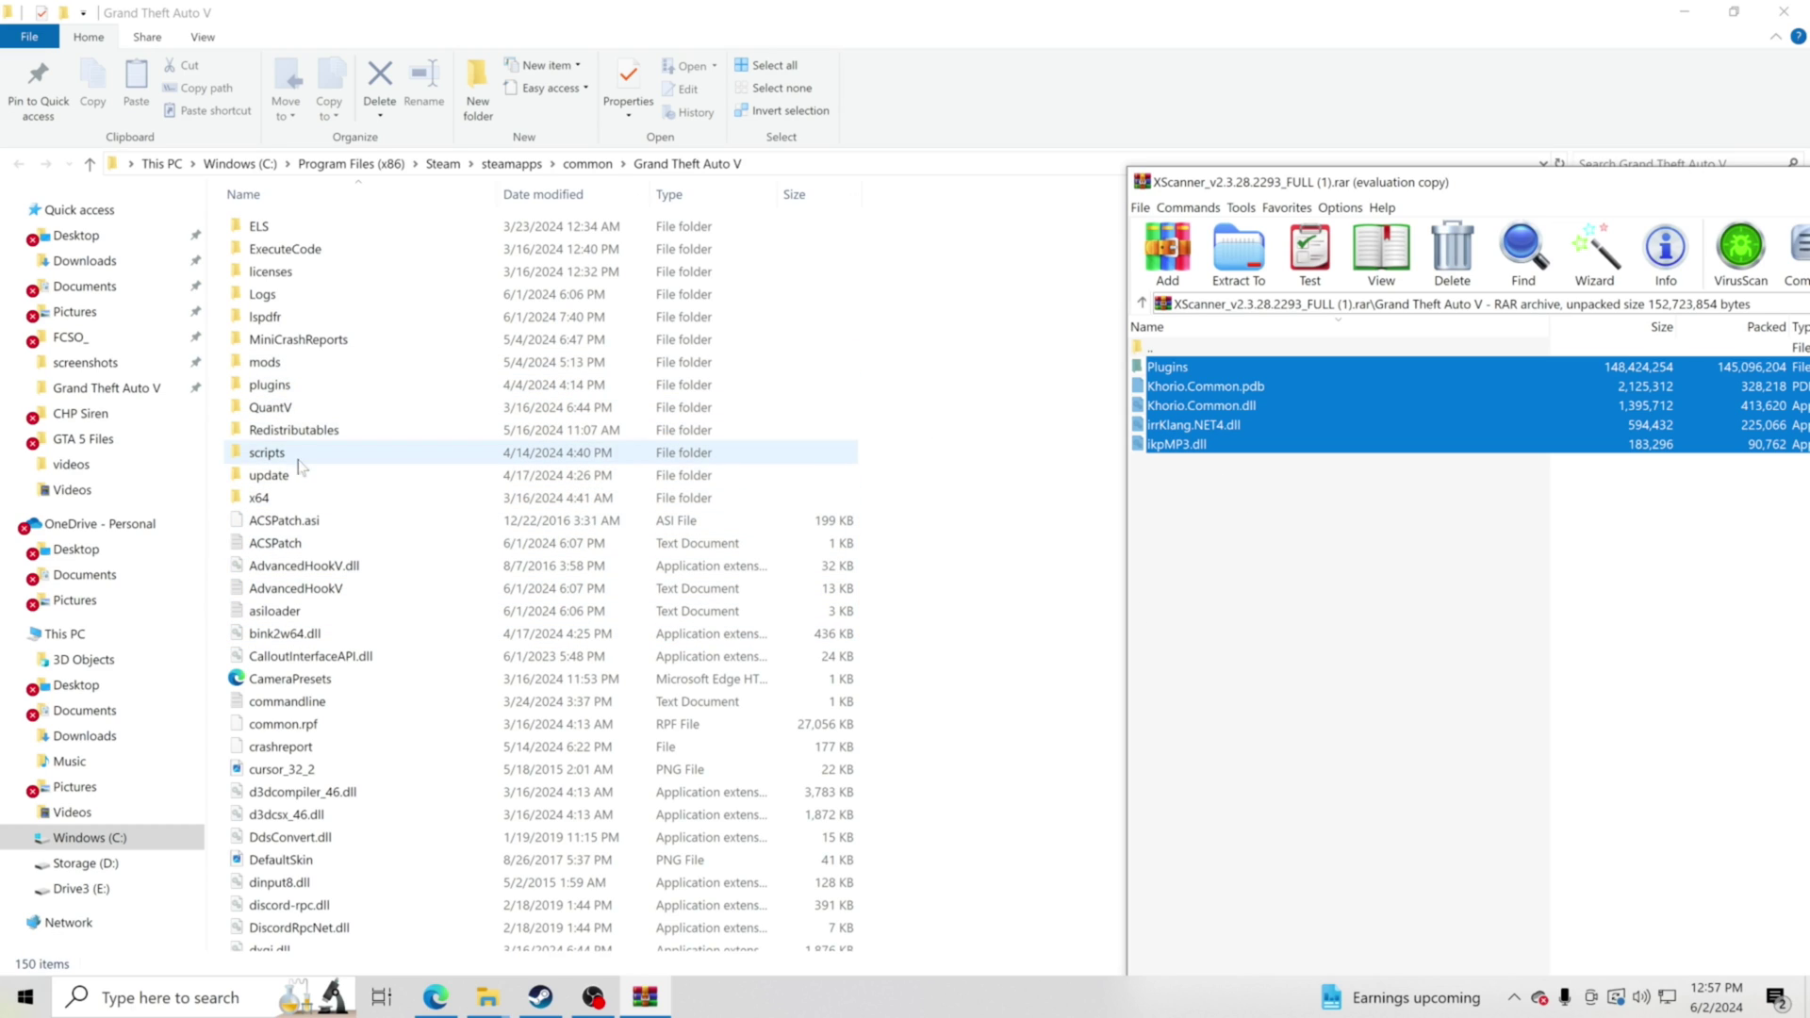
left_click(989, 623)
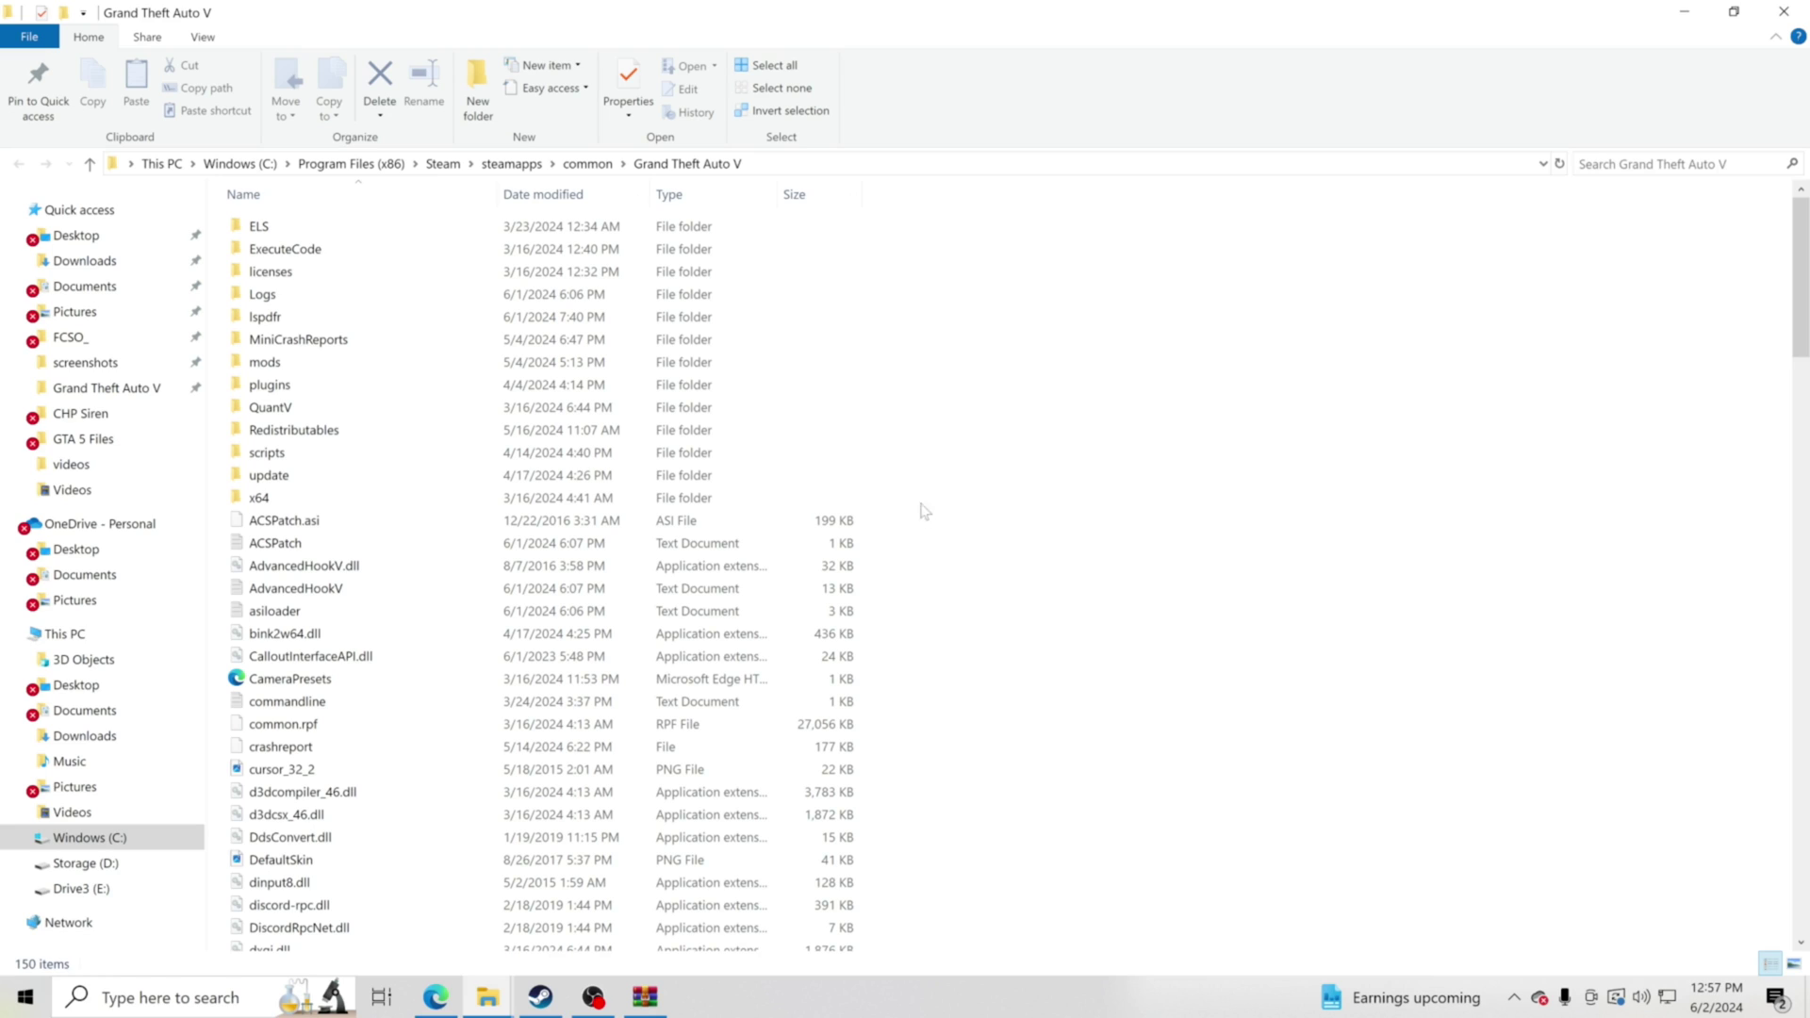
left_click_drag(999, 538, 1231, 781)
key("alt+Tab")
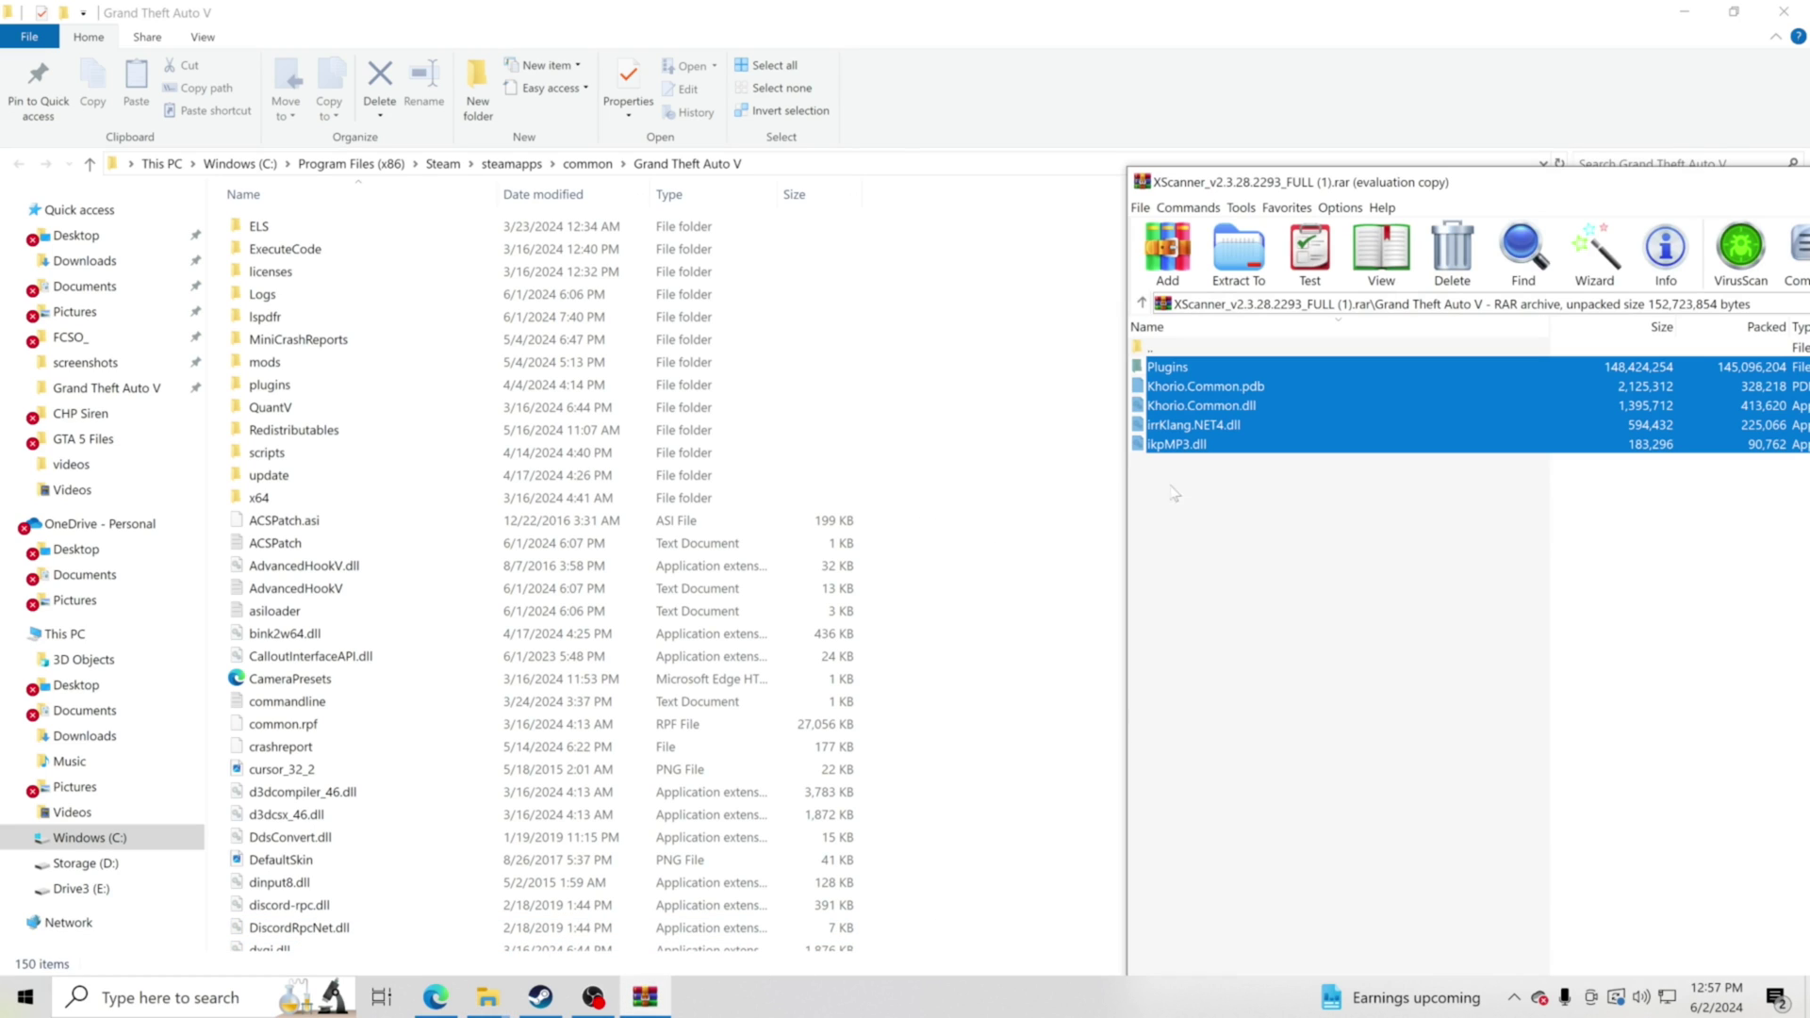
Drop the XScanner items into the game folder replacing existing files, then show the Pursuit Updates page.
left_click_drag(1138, 466, 1037, 660)
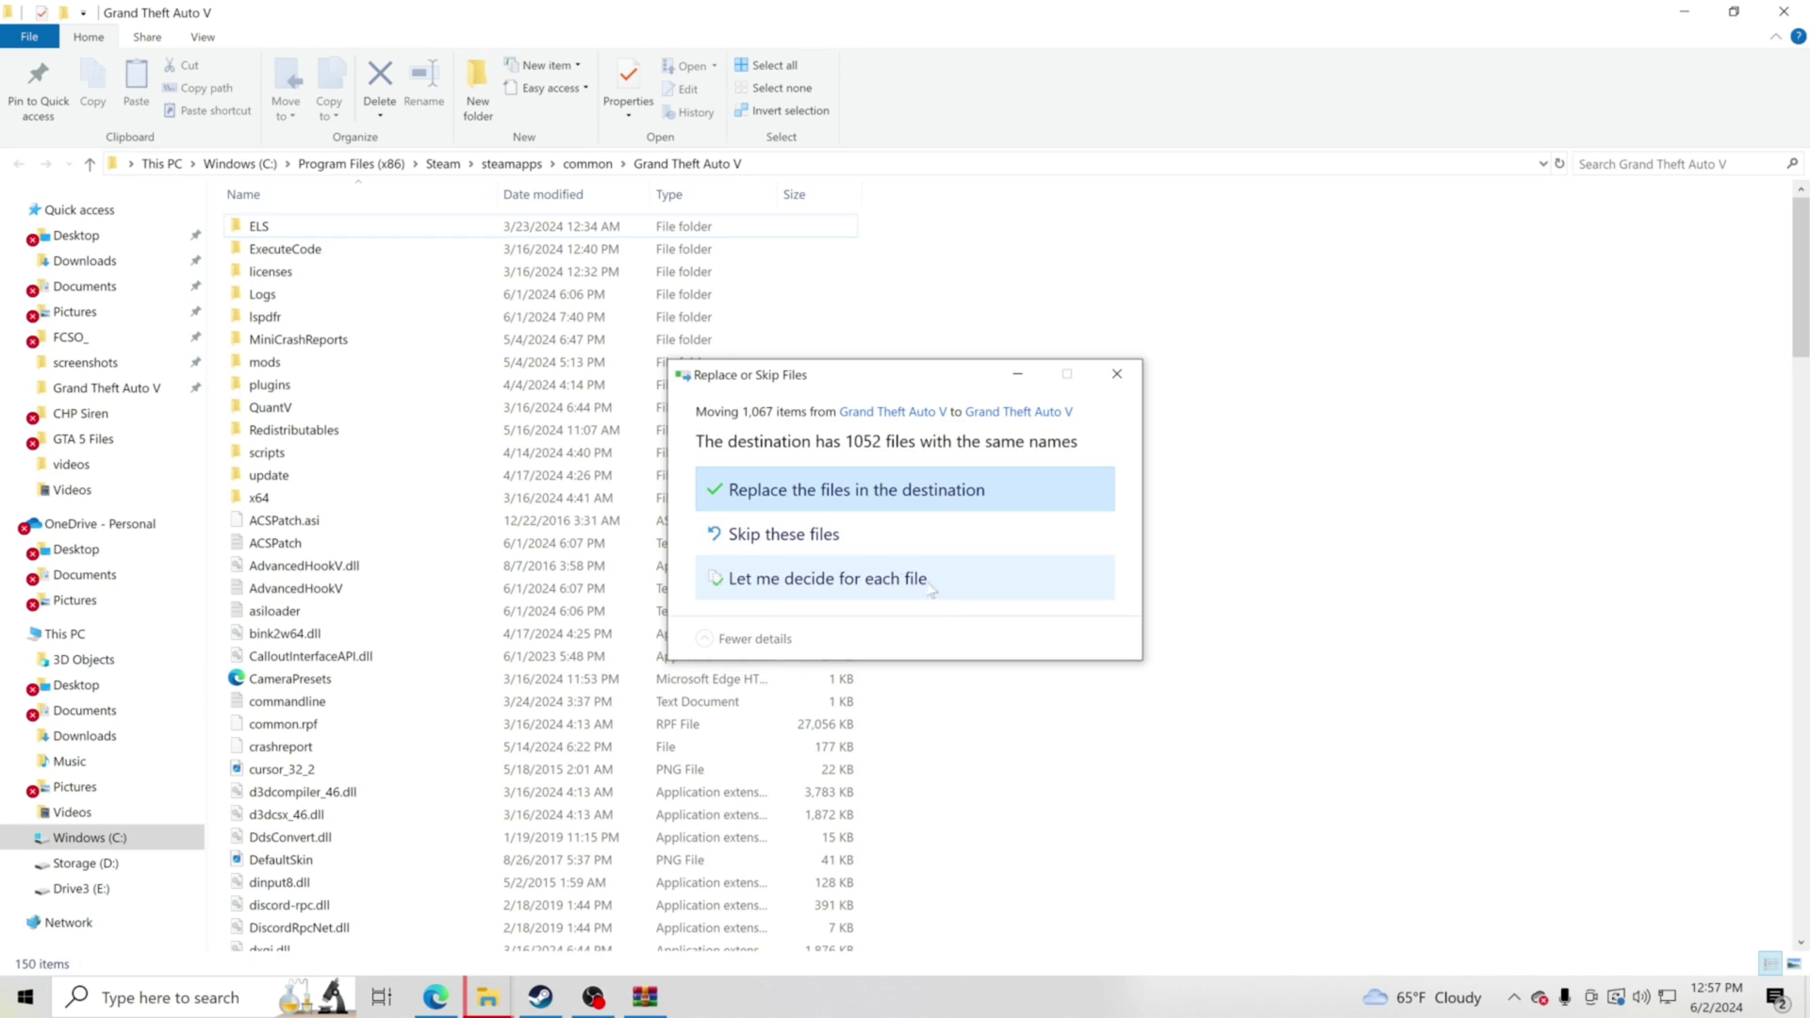
left_click(953, 487)
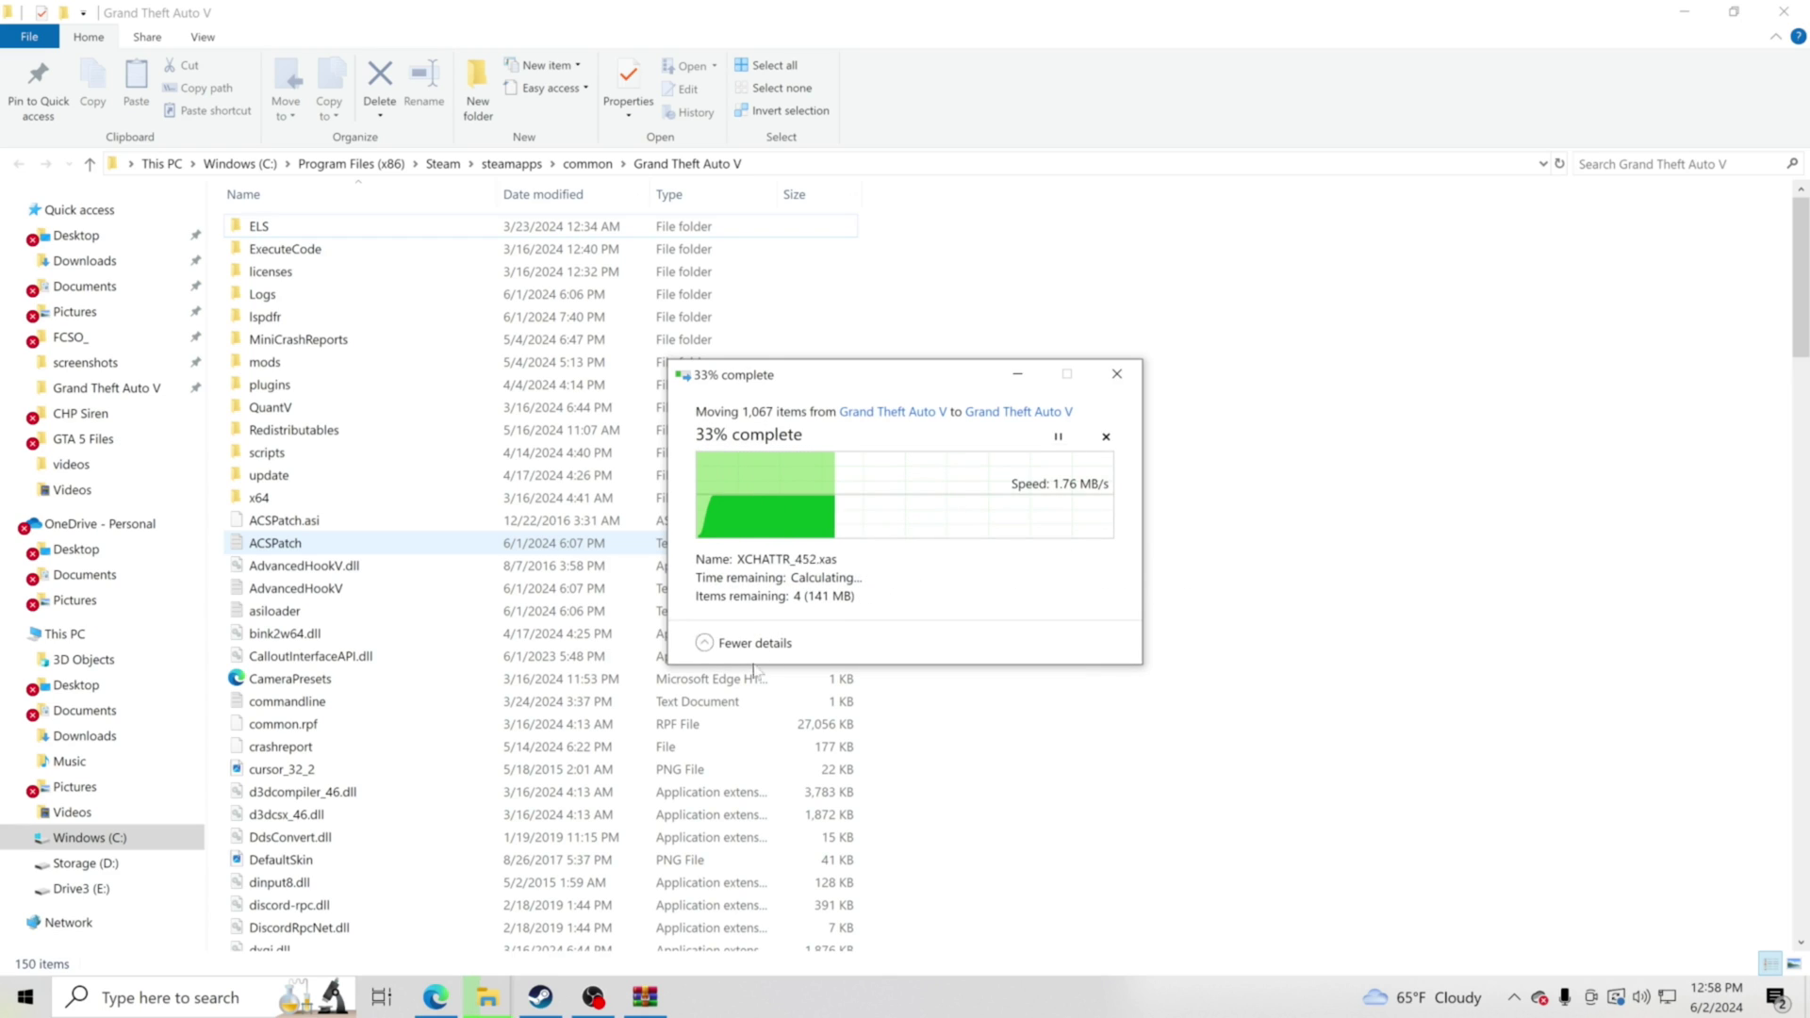
mouse_move(443, 1005)
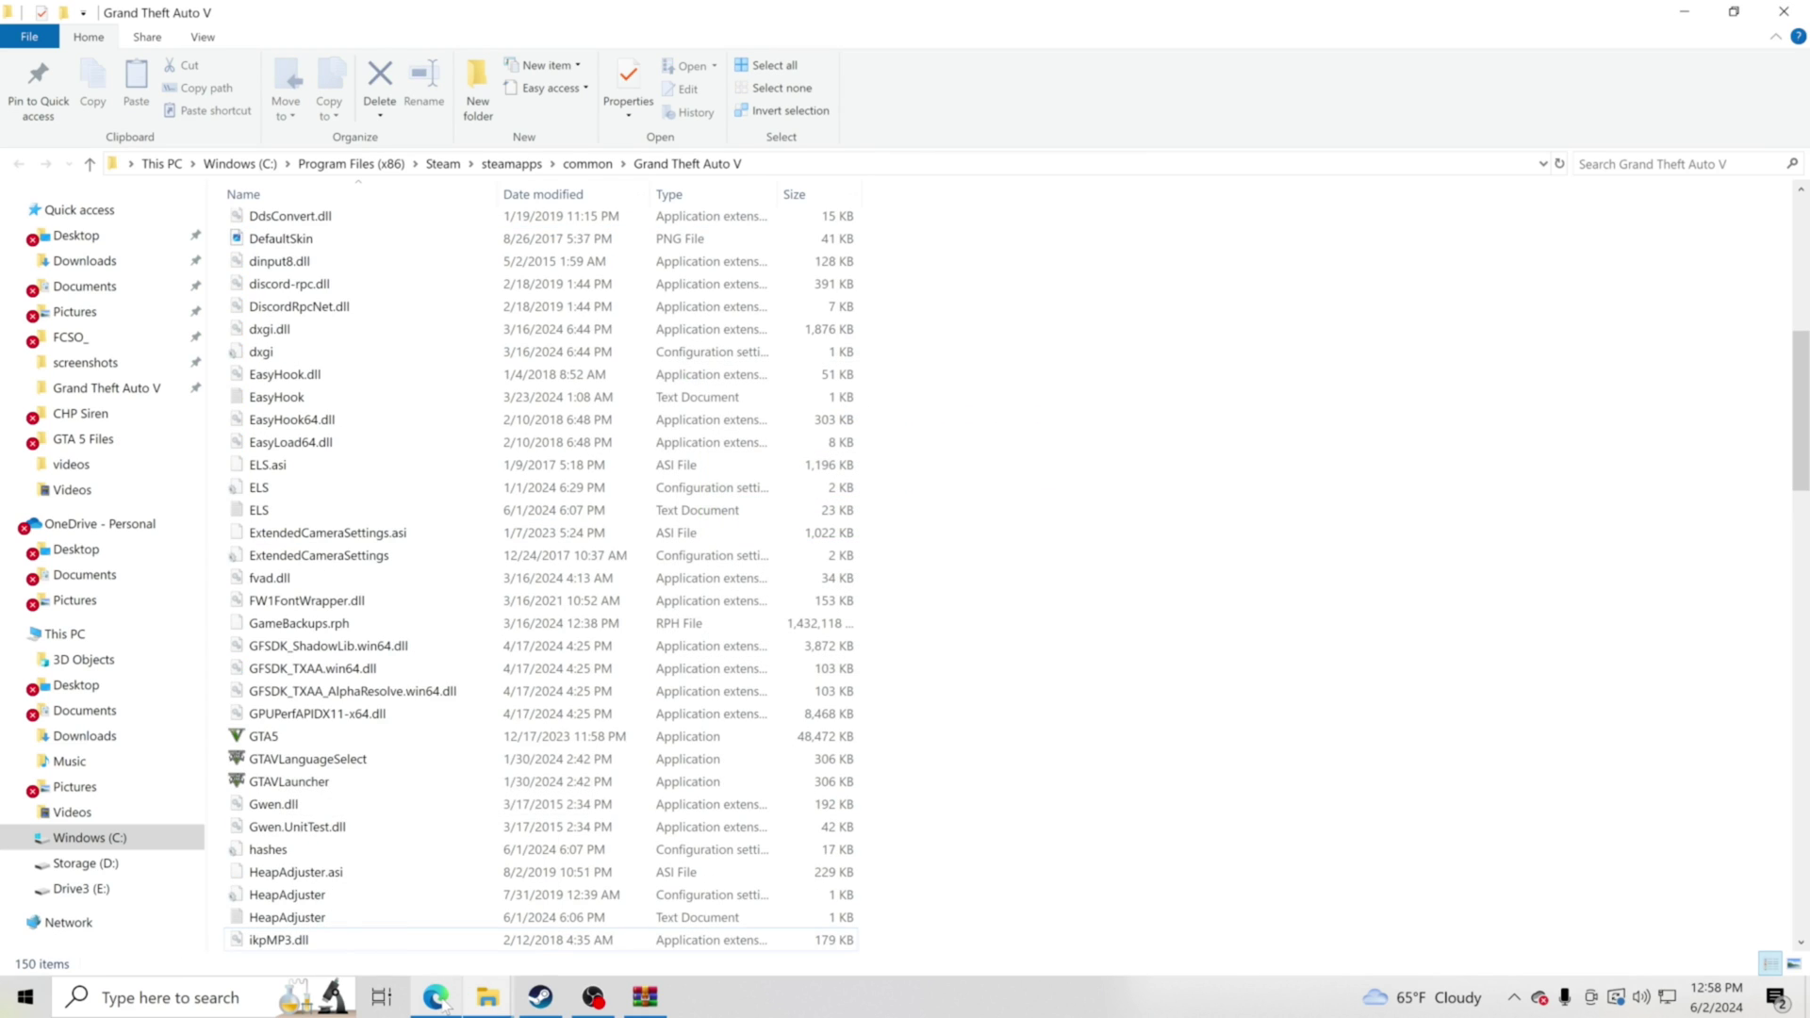
left_click(443, 1005)
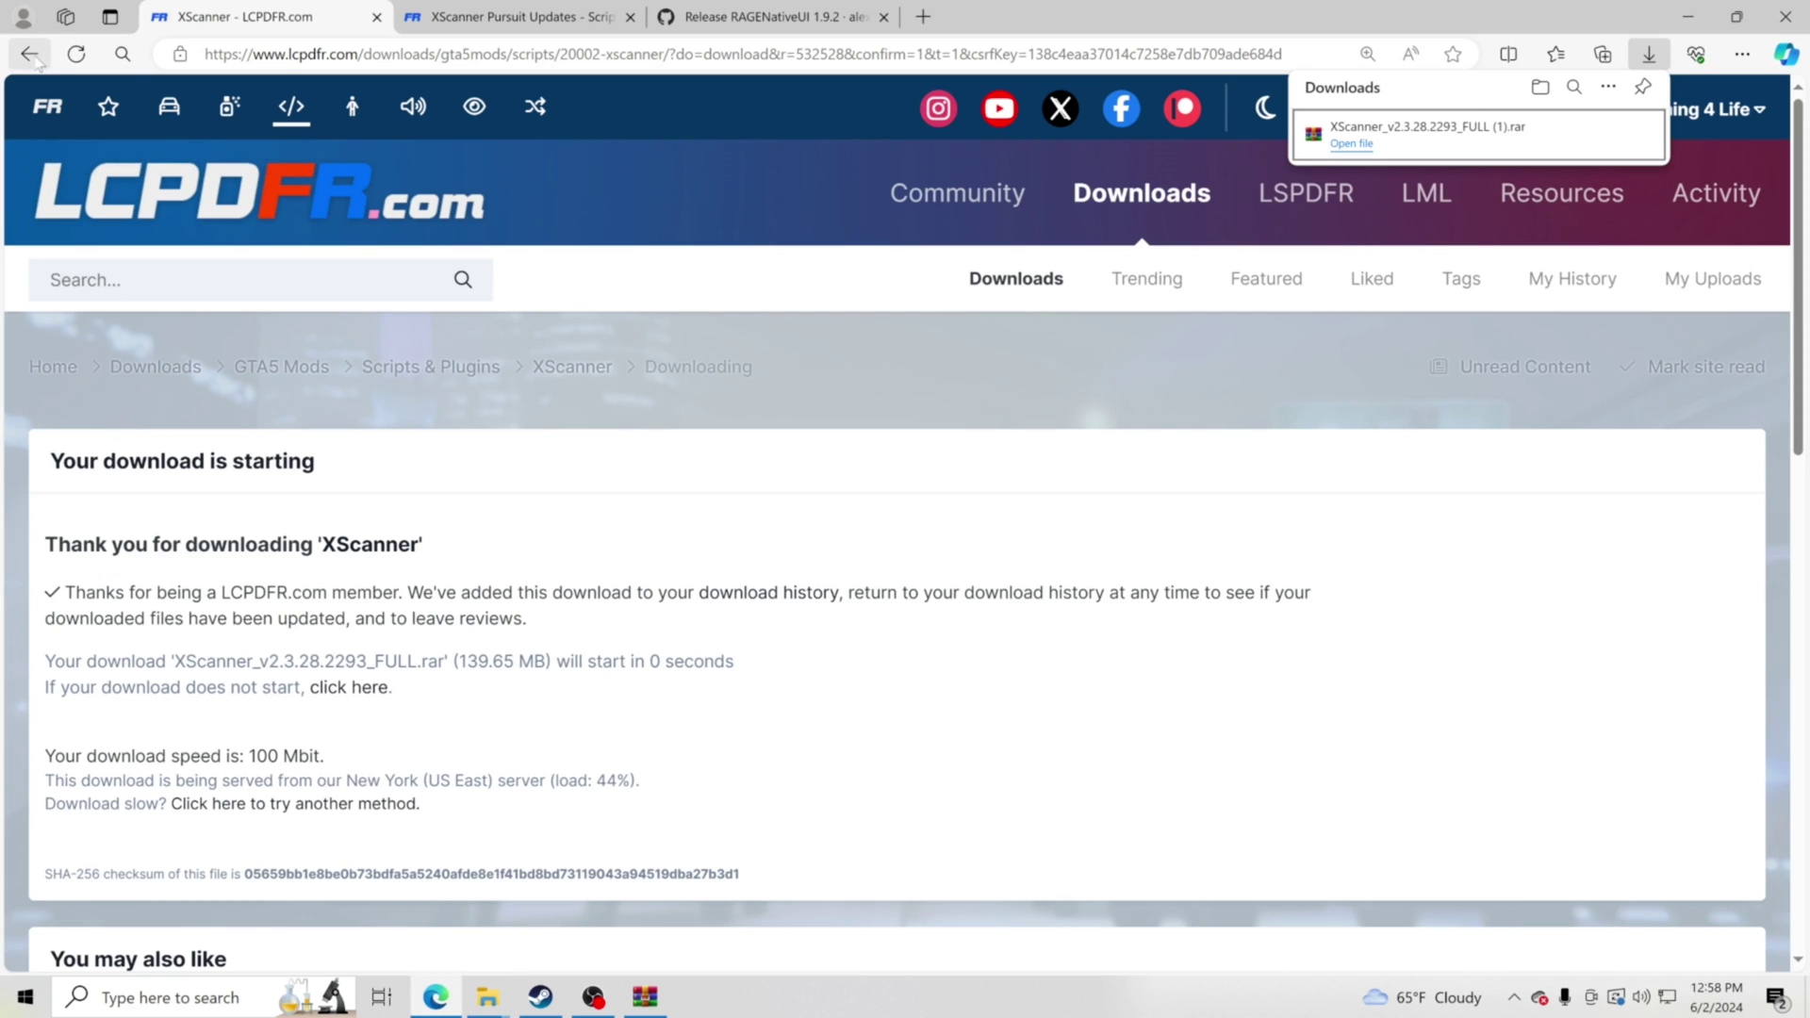
left_click(566, 16)
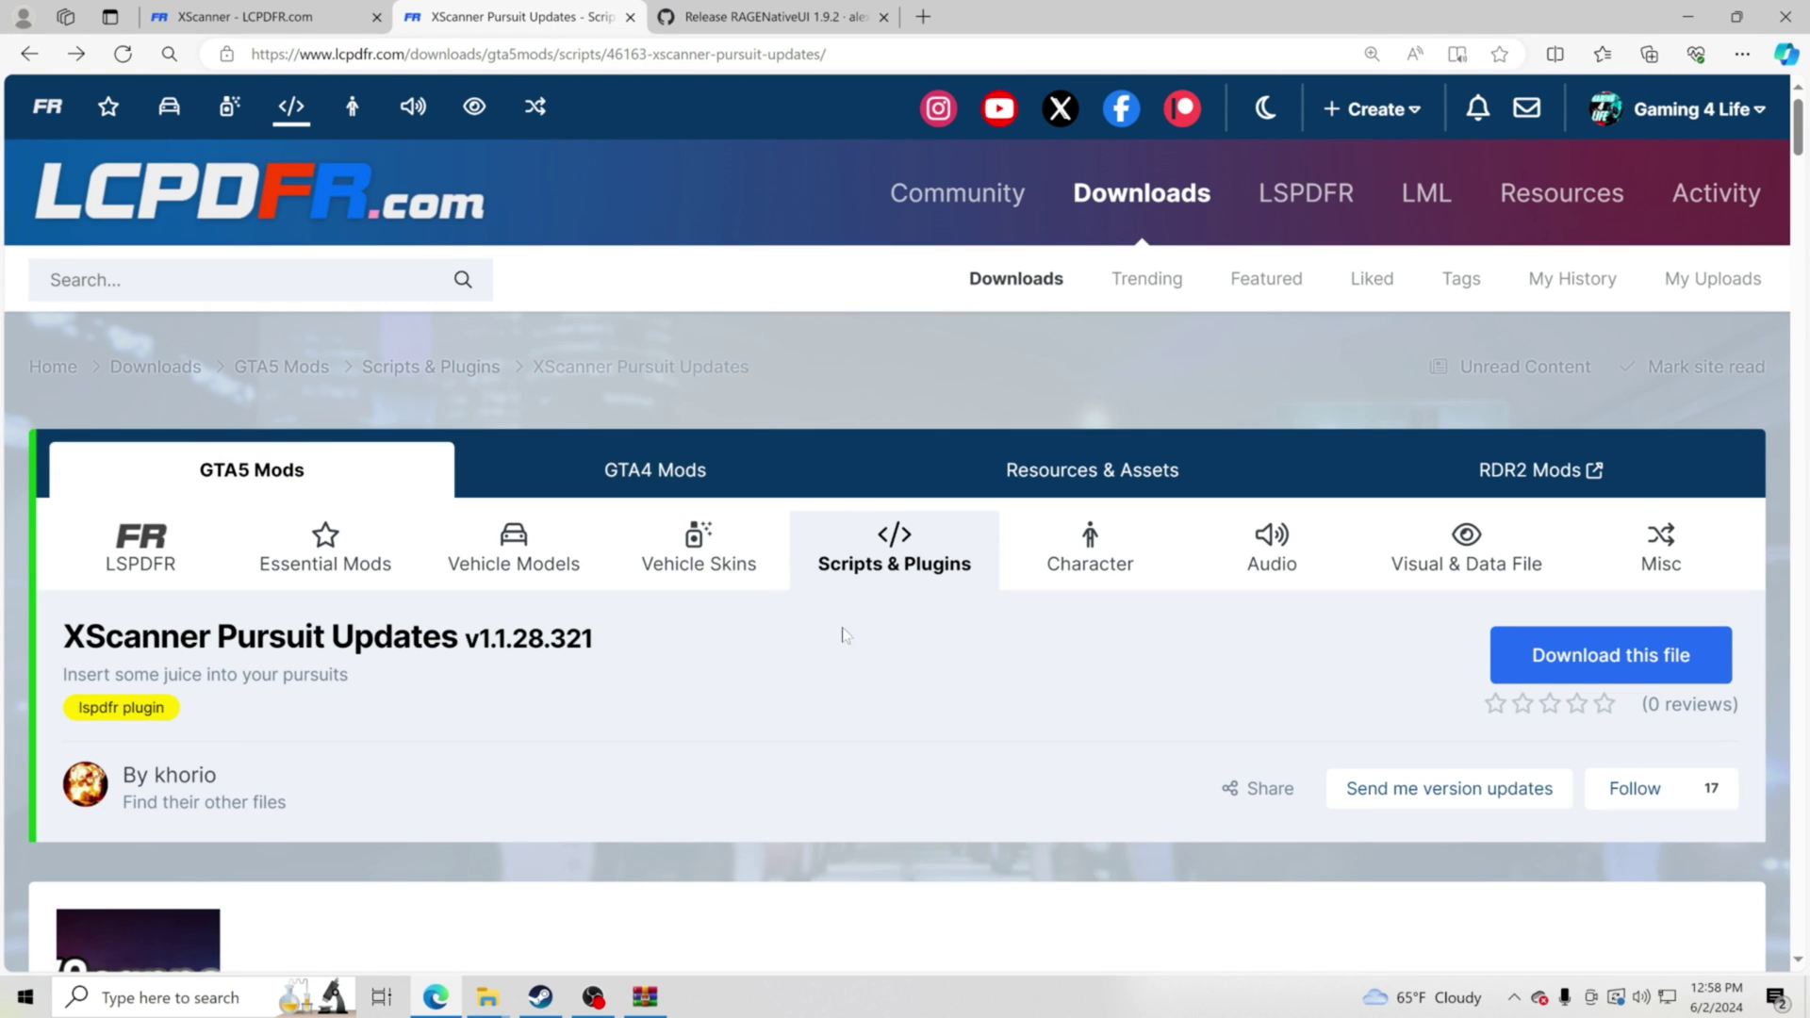
Agree to the terms and download XPU_v1.1.28.321.rar, set to open when finished.
scroll(842, 636, "down", 3)
scroll(788, 615, "up", 1)
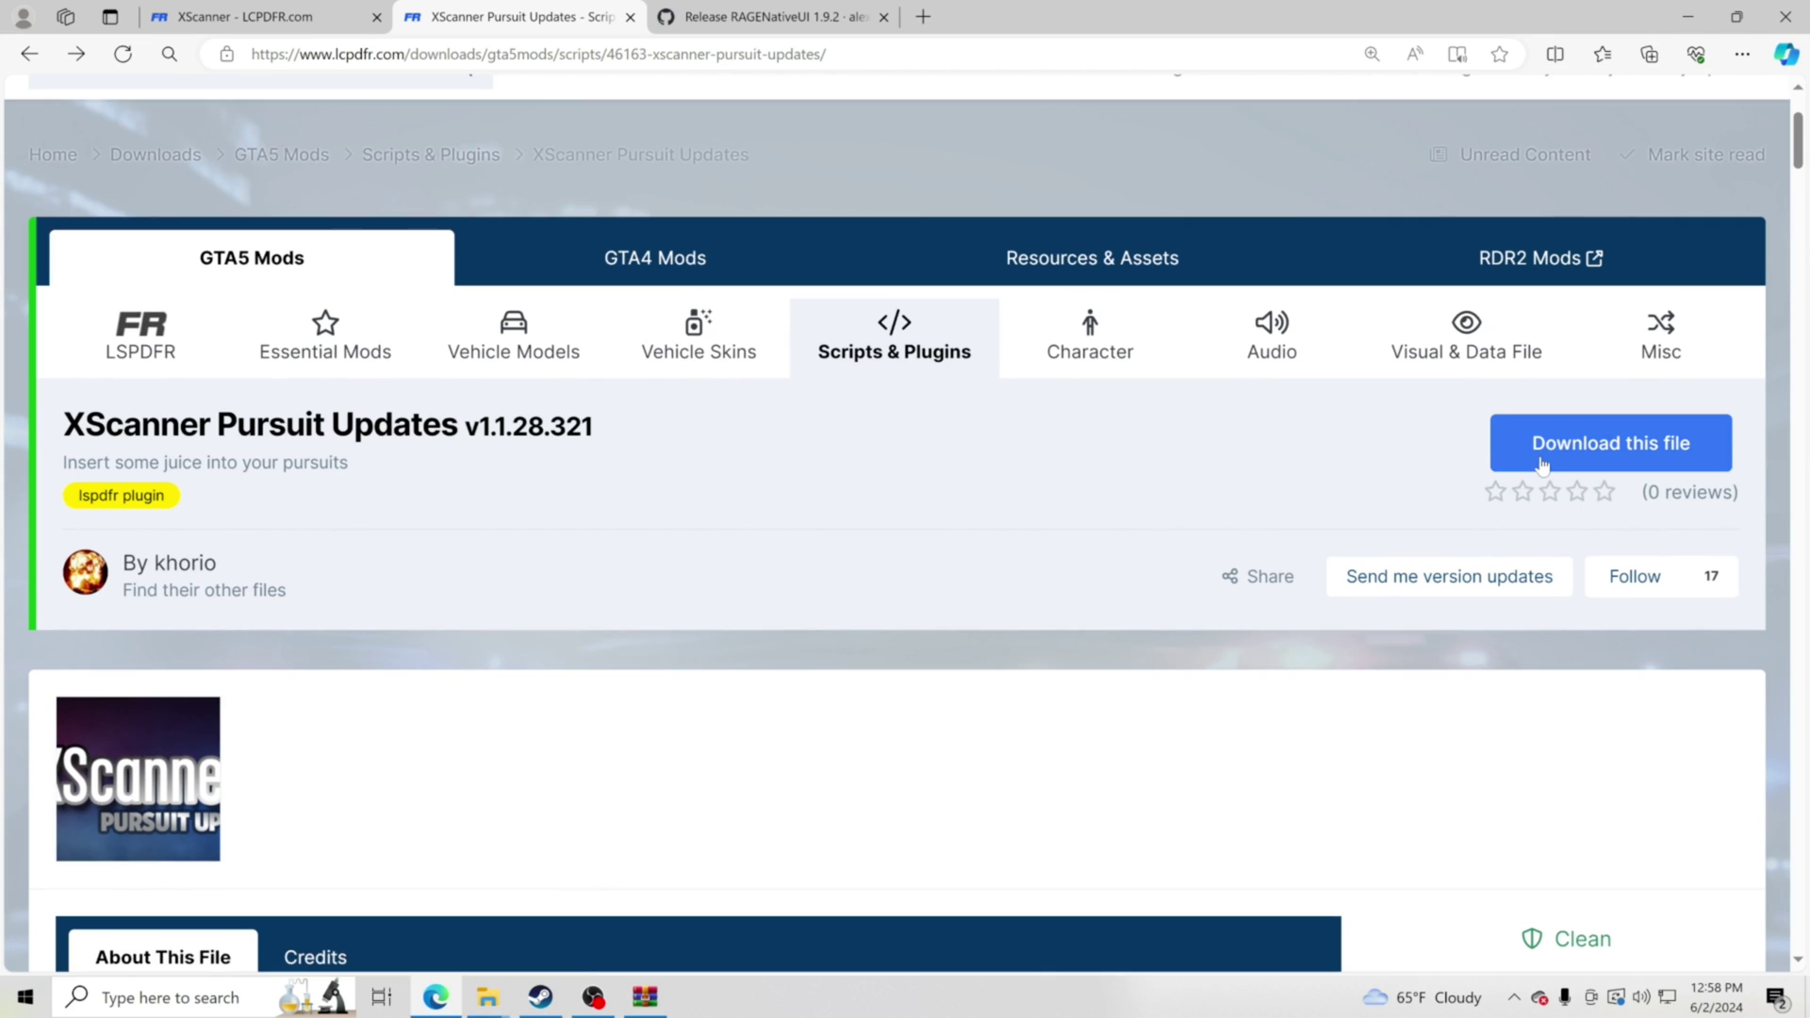
left_click(1548, 447)
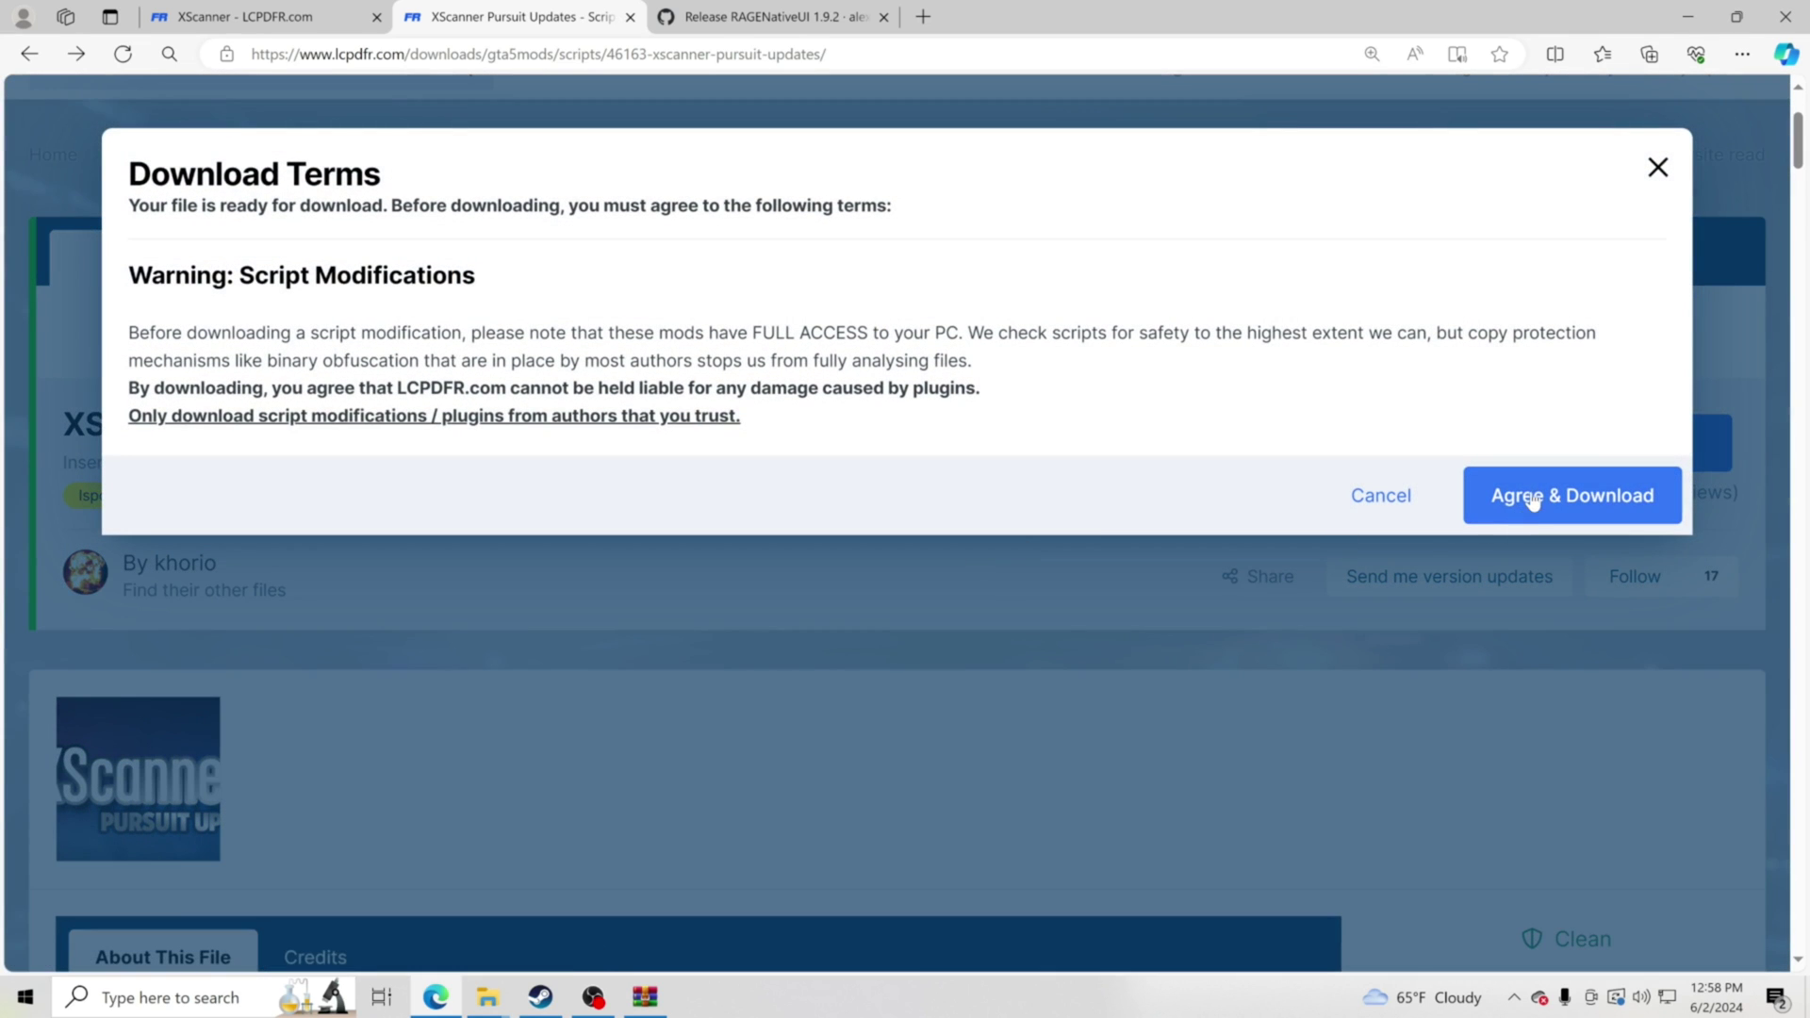
left_click(1528, 495)
scroll(889, 627, "down", 1)
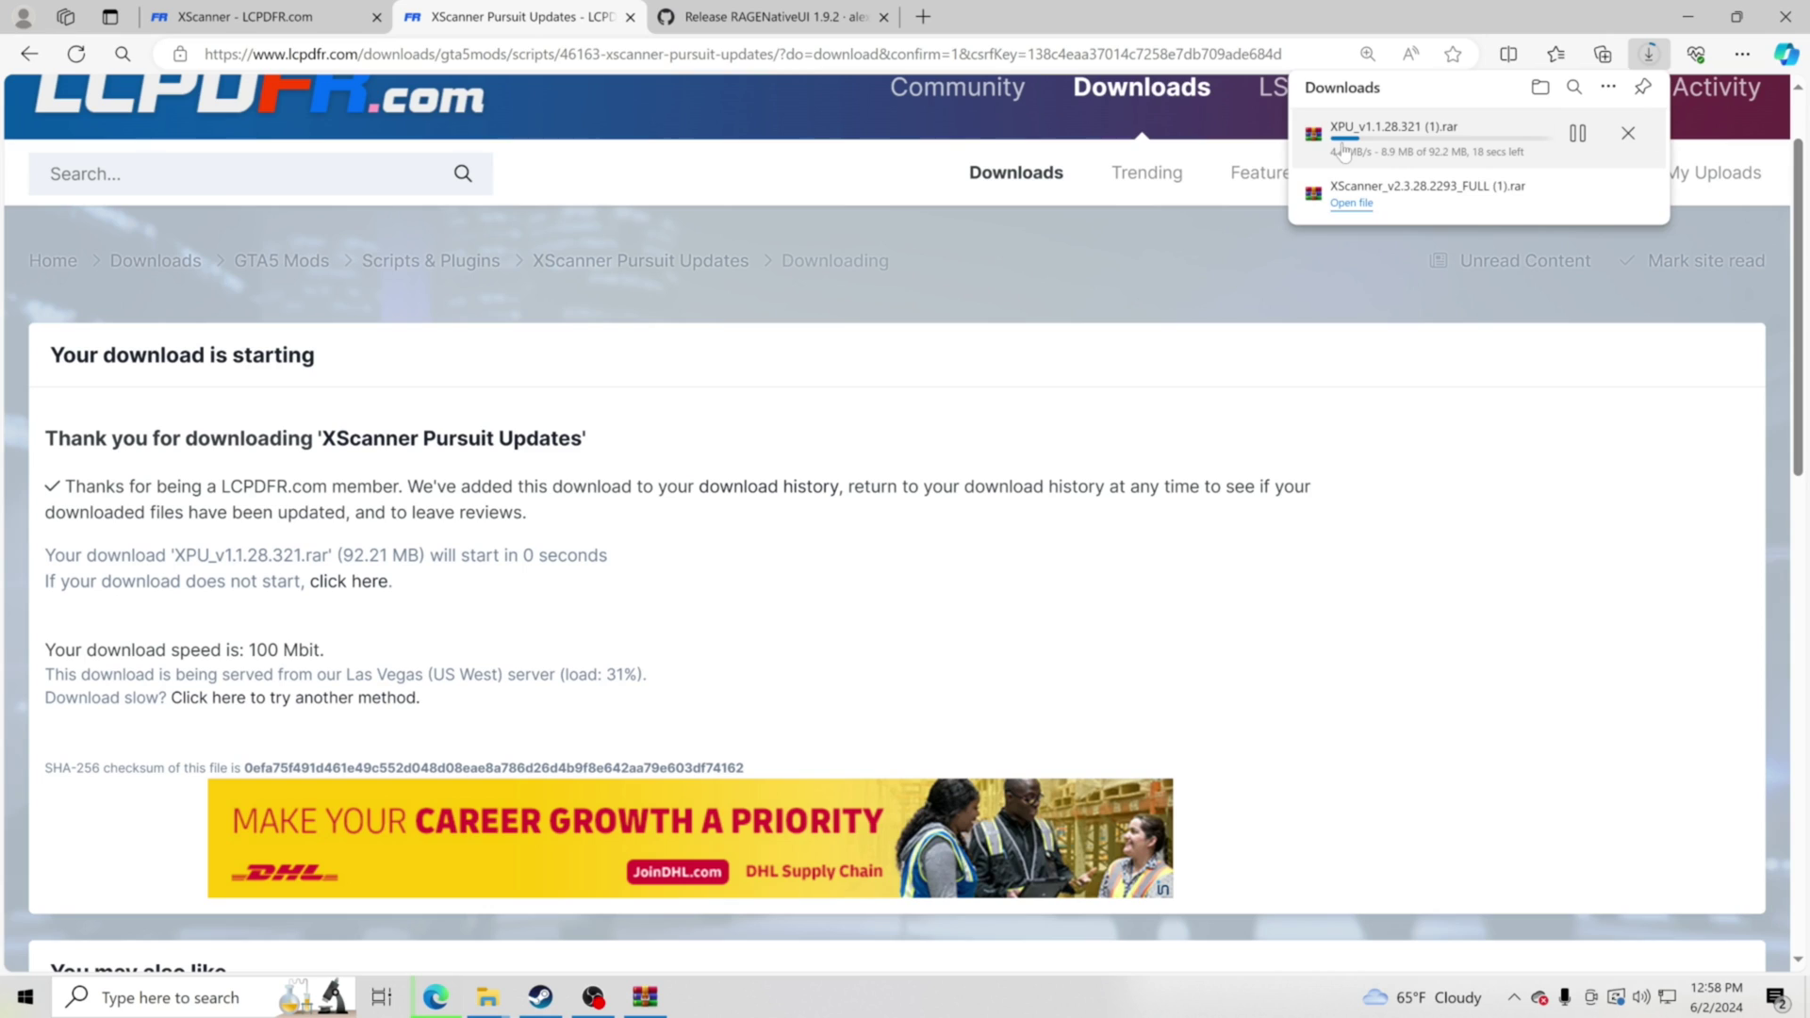
left_click(1344, 149)
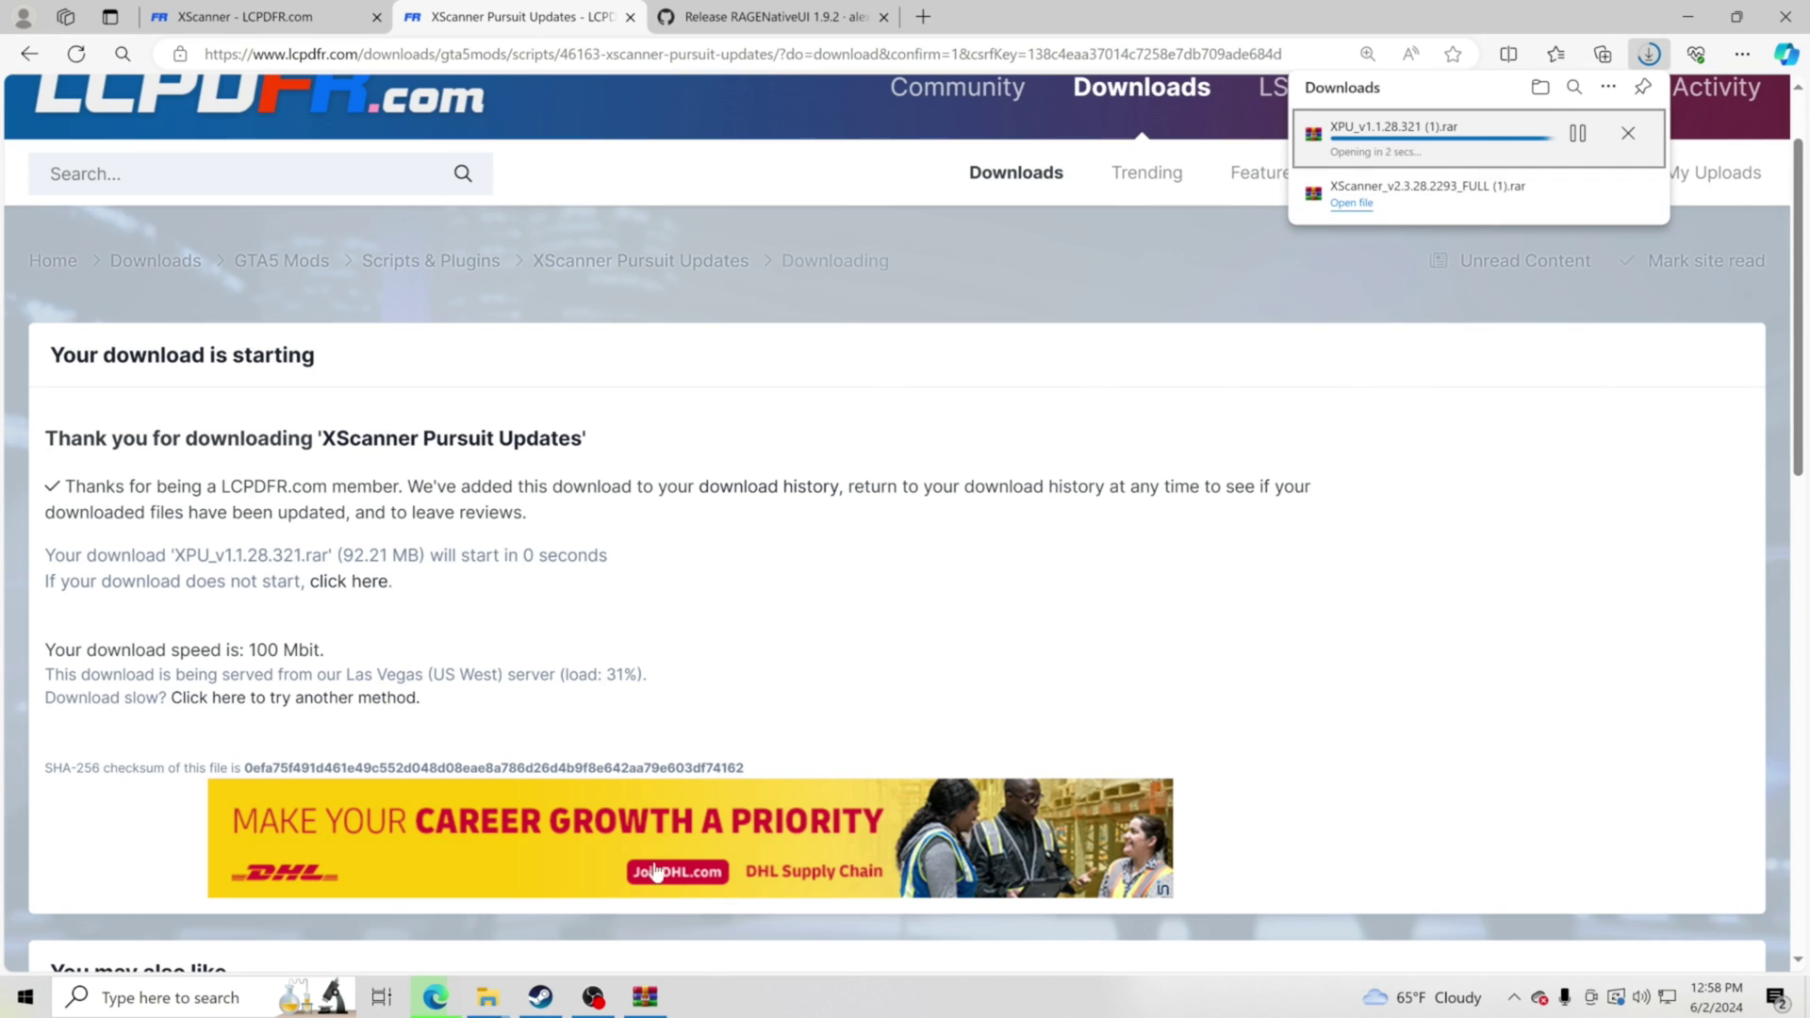
Bring up the XPU archive beside the game folder and dismiss the WinRAR licence reminder.
mouse_move(487, 996)
left_click(603, 896)
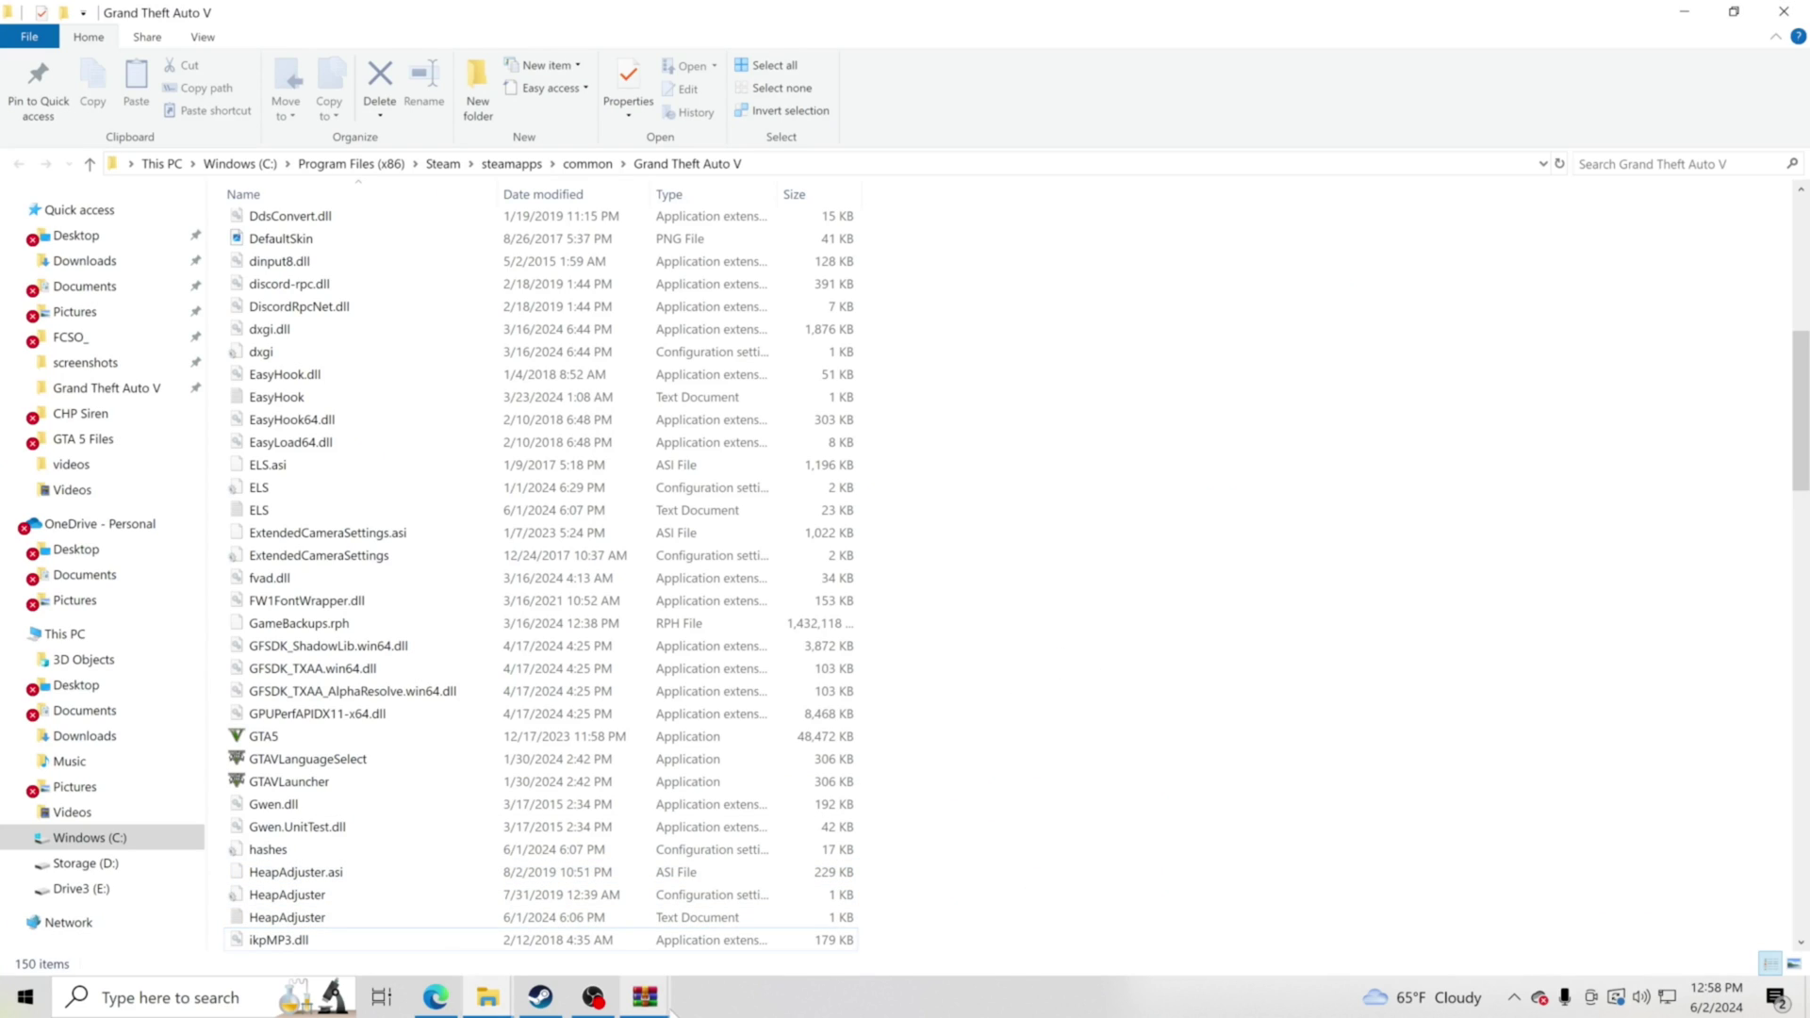
mouse_move(664, 1007)
left_click(705, 932)
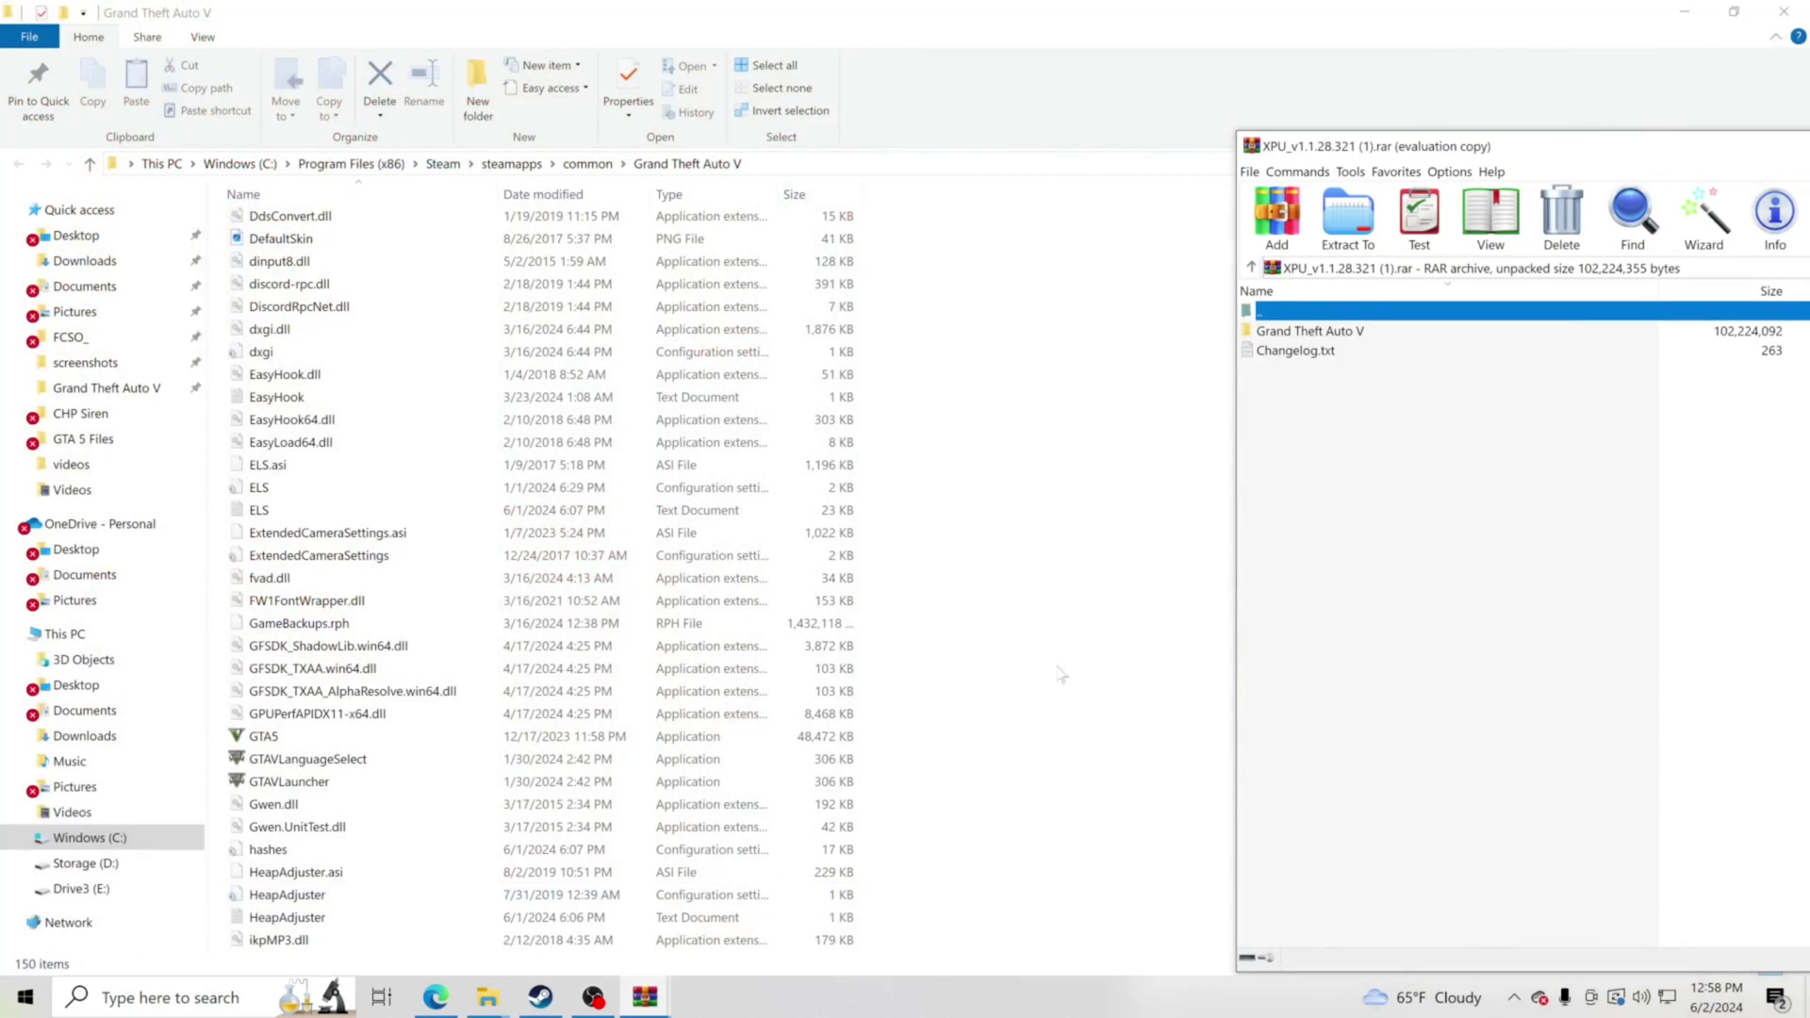
left_click_drag(1474, 149, 1186, 100)
mouse_move(671, 1007)
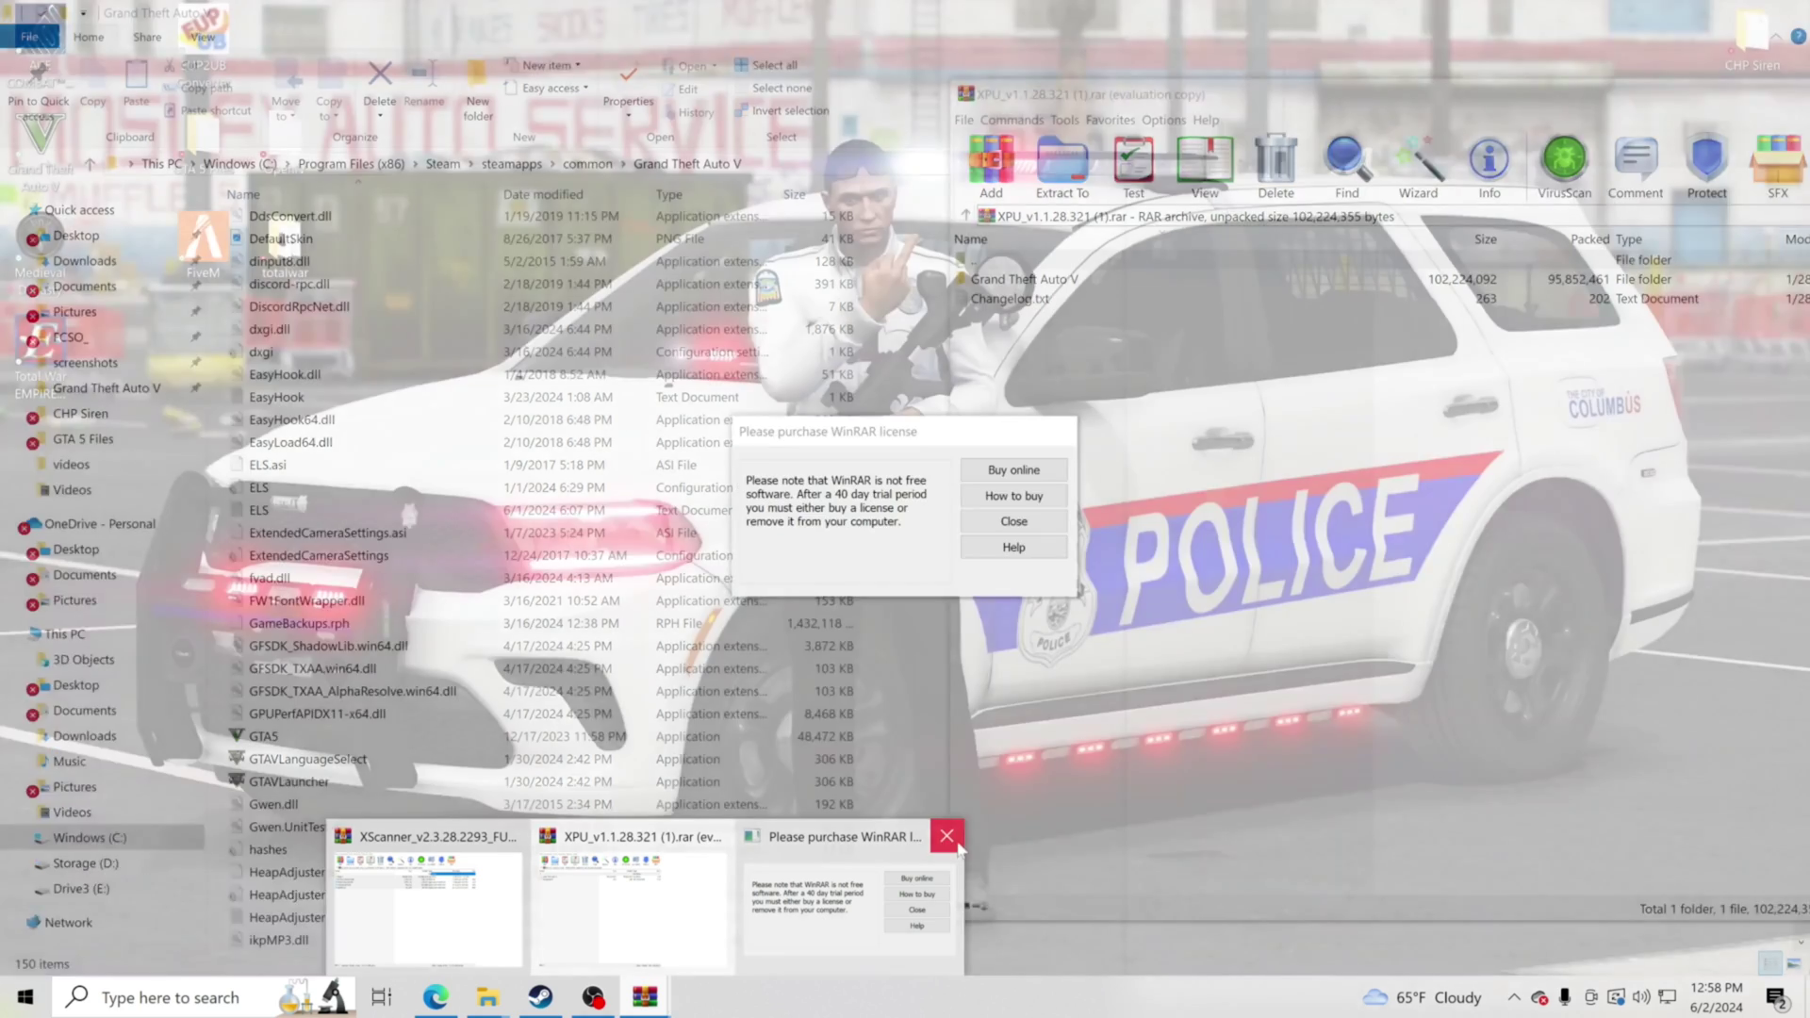
left_click(957, 845)
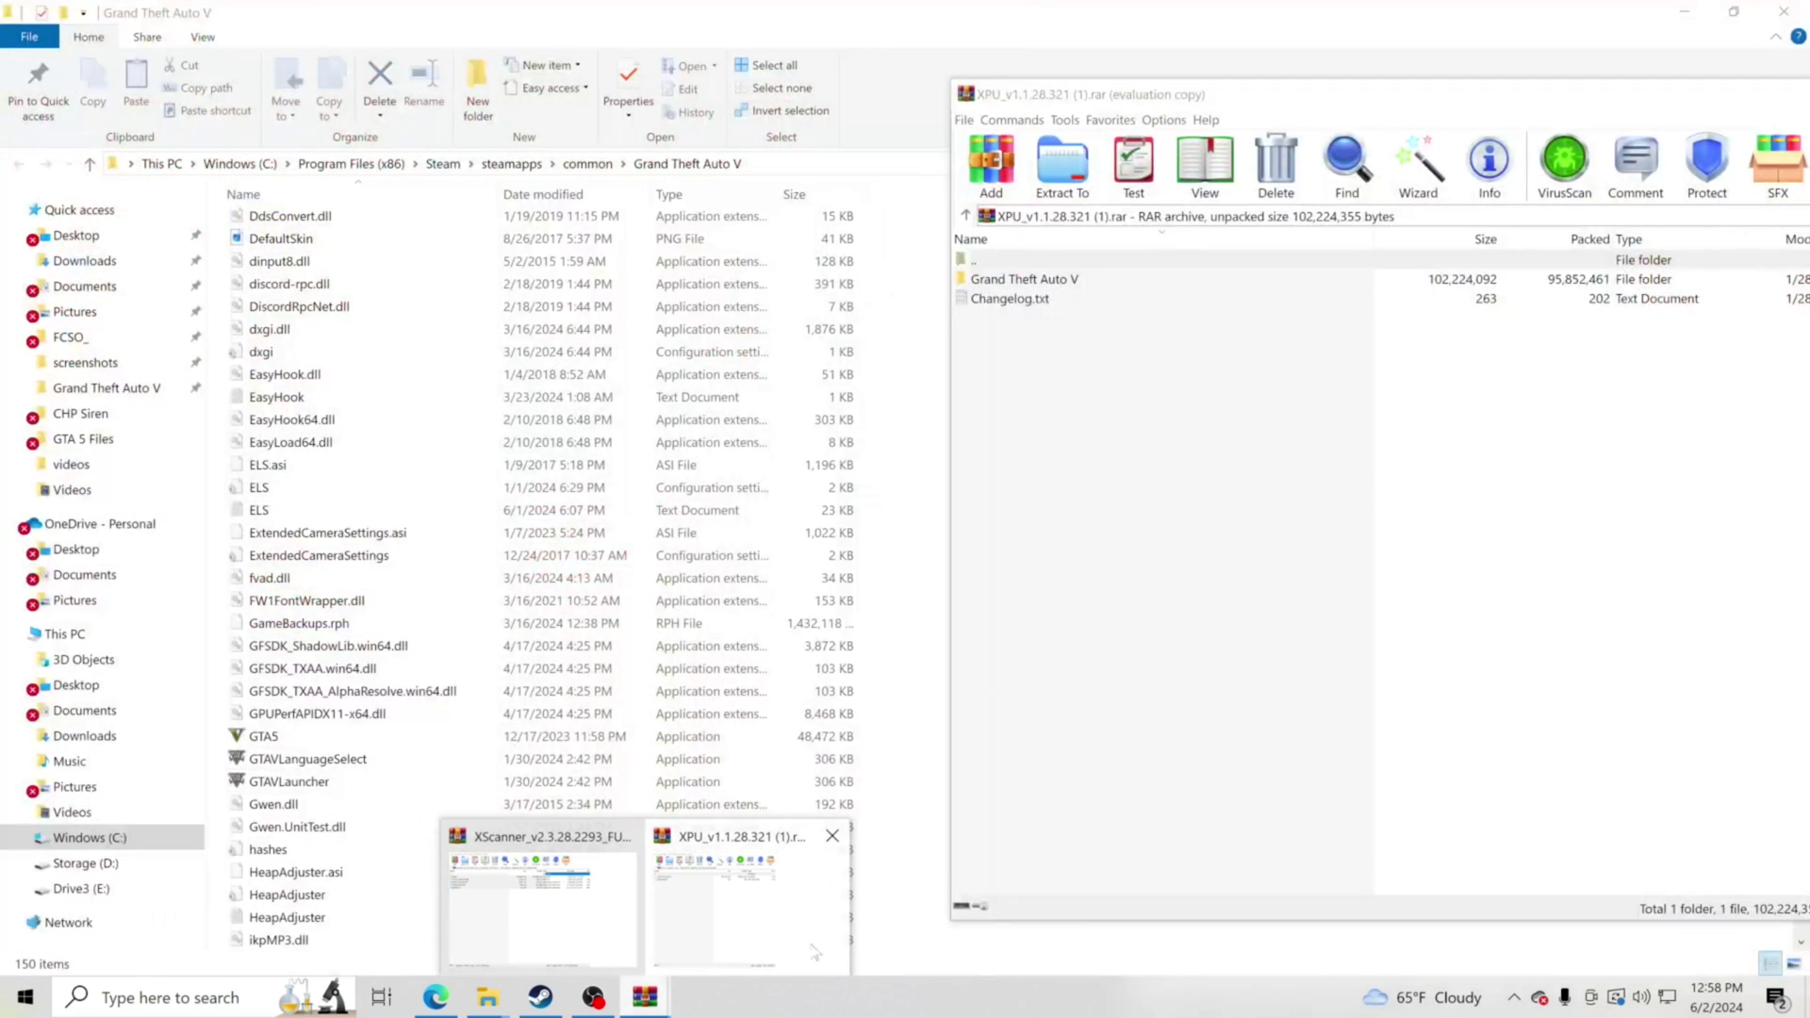
Drag Plugins and both Khorio.Common files from the archive's Grand Theft Auto V folder into the game folder.
double_click(1023, 279)
left_click_drag(1004, 391, 1032, 283)
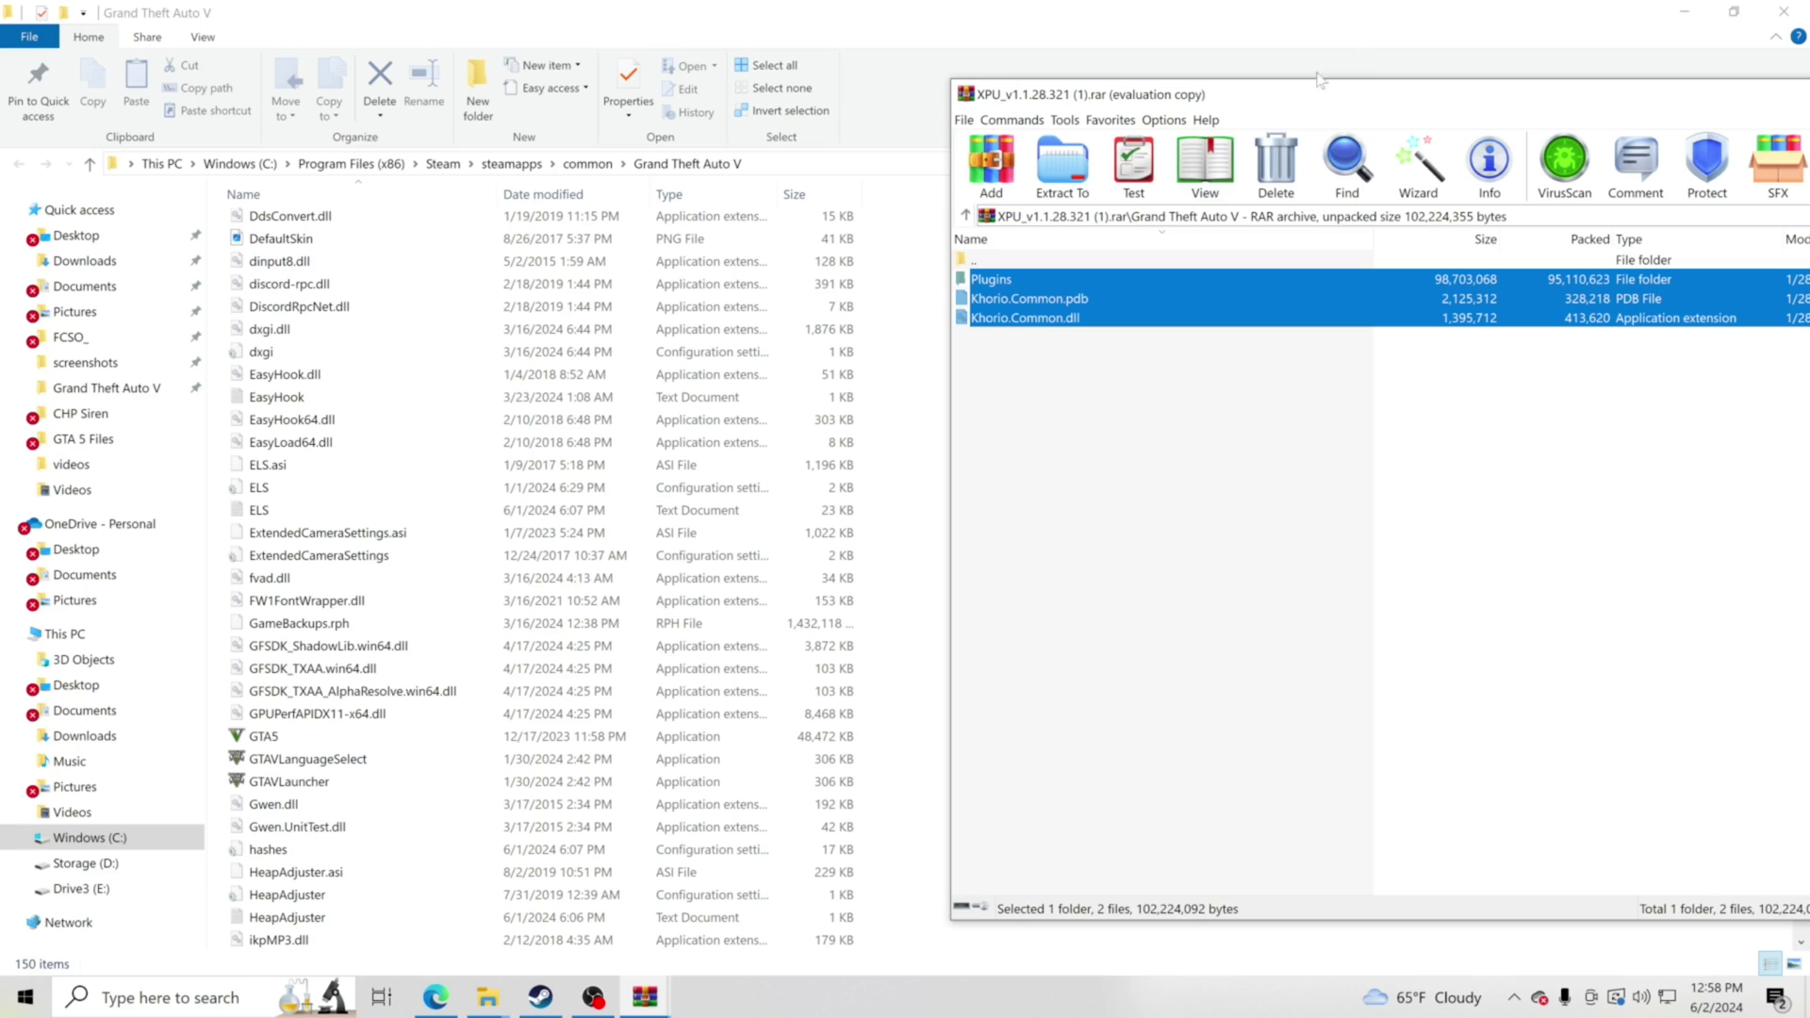
left_click_drag(1320, 80, 1596, 90)
left_click_drag(1282, 334, 1153, 477)
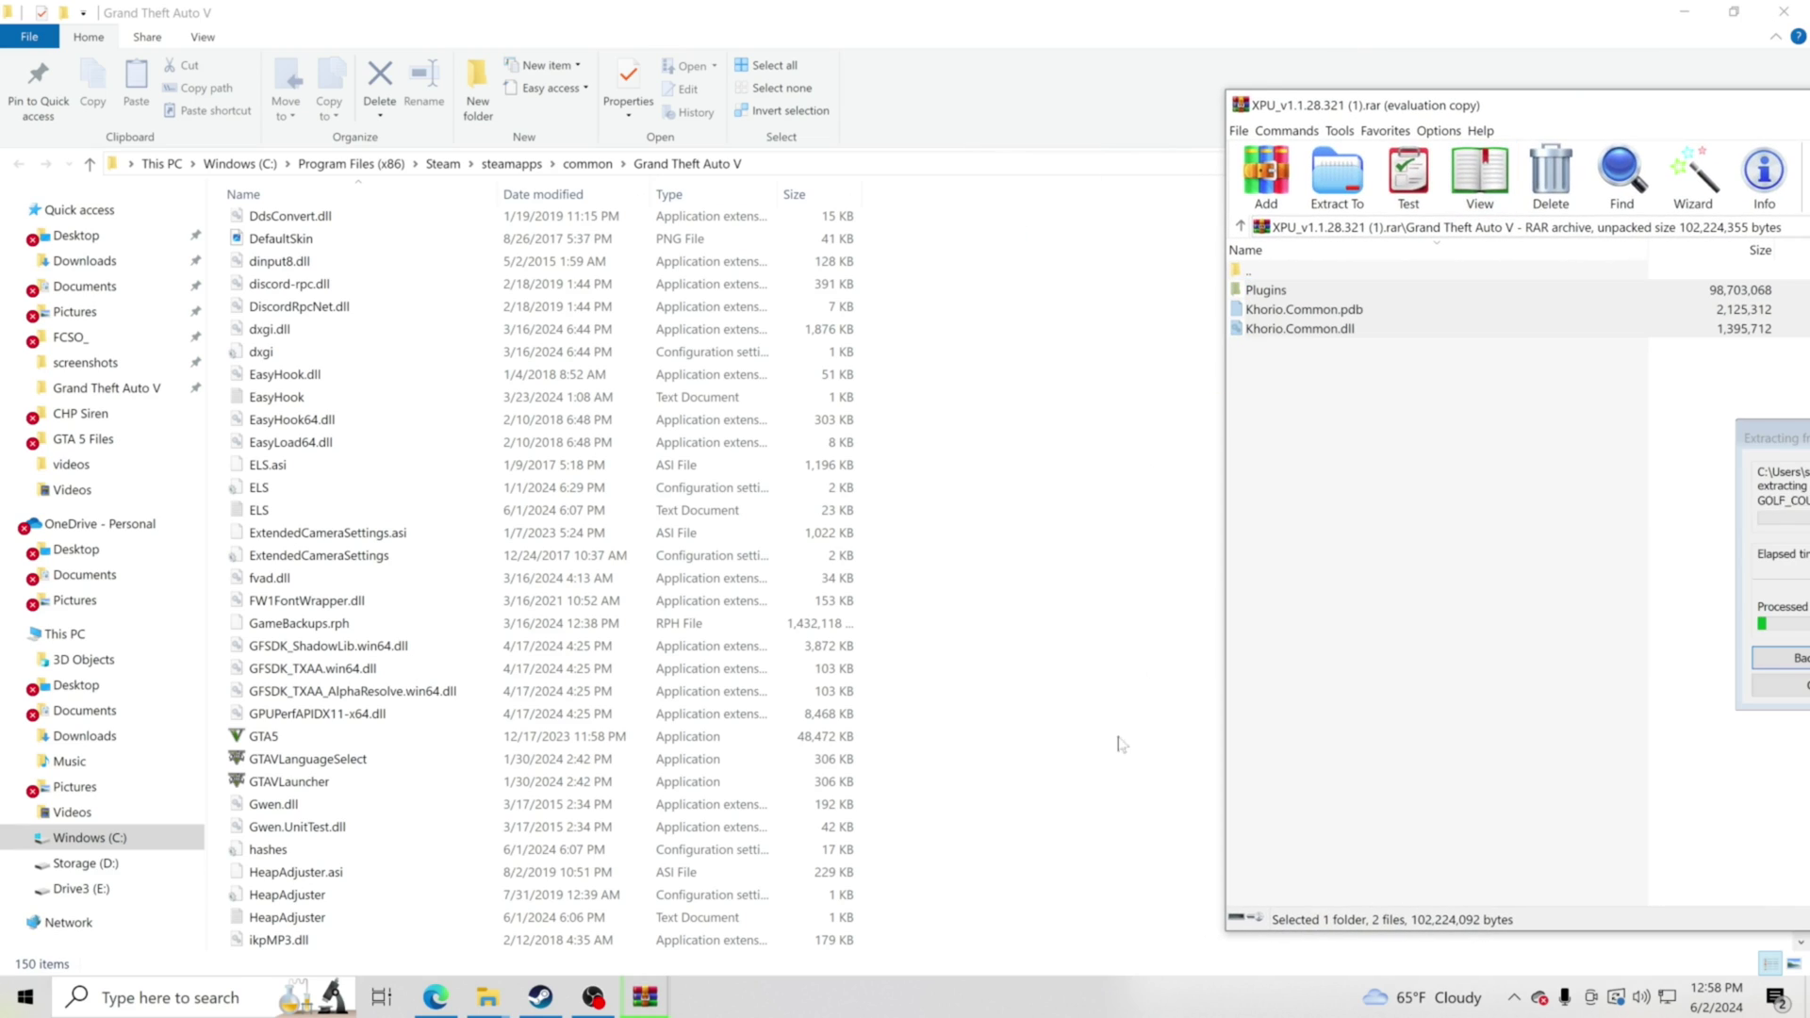
left_click(1022, 593)
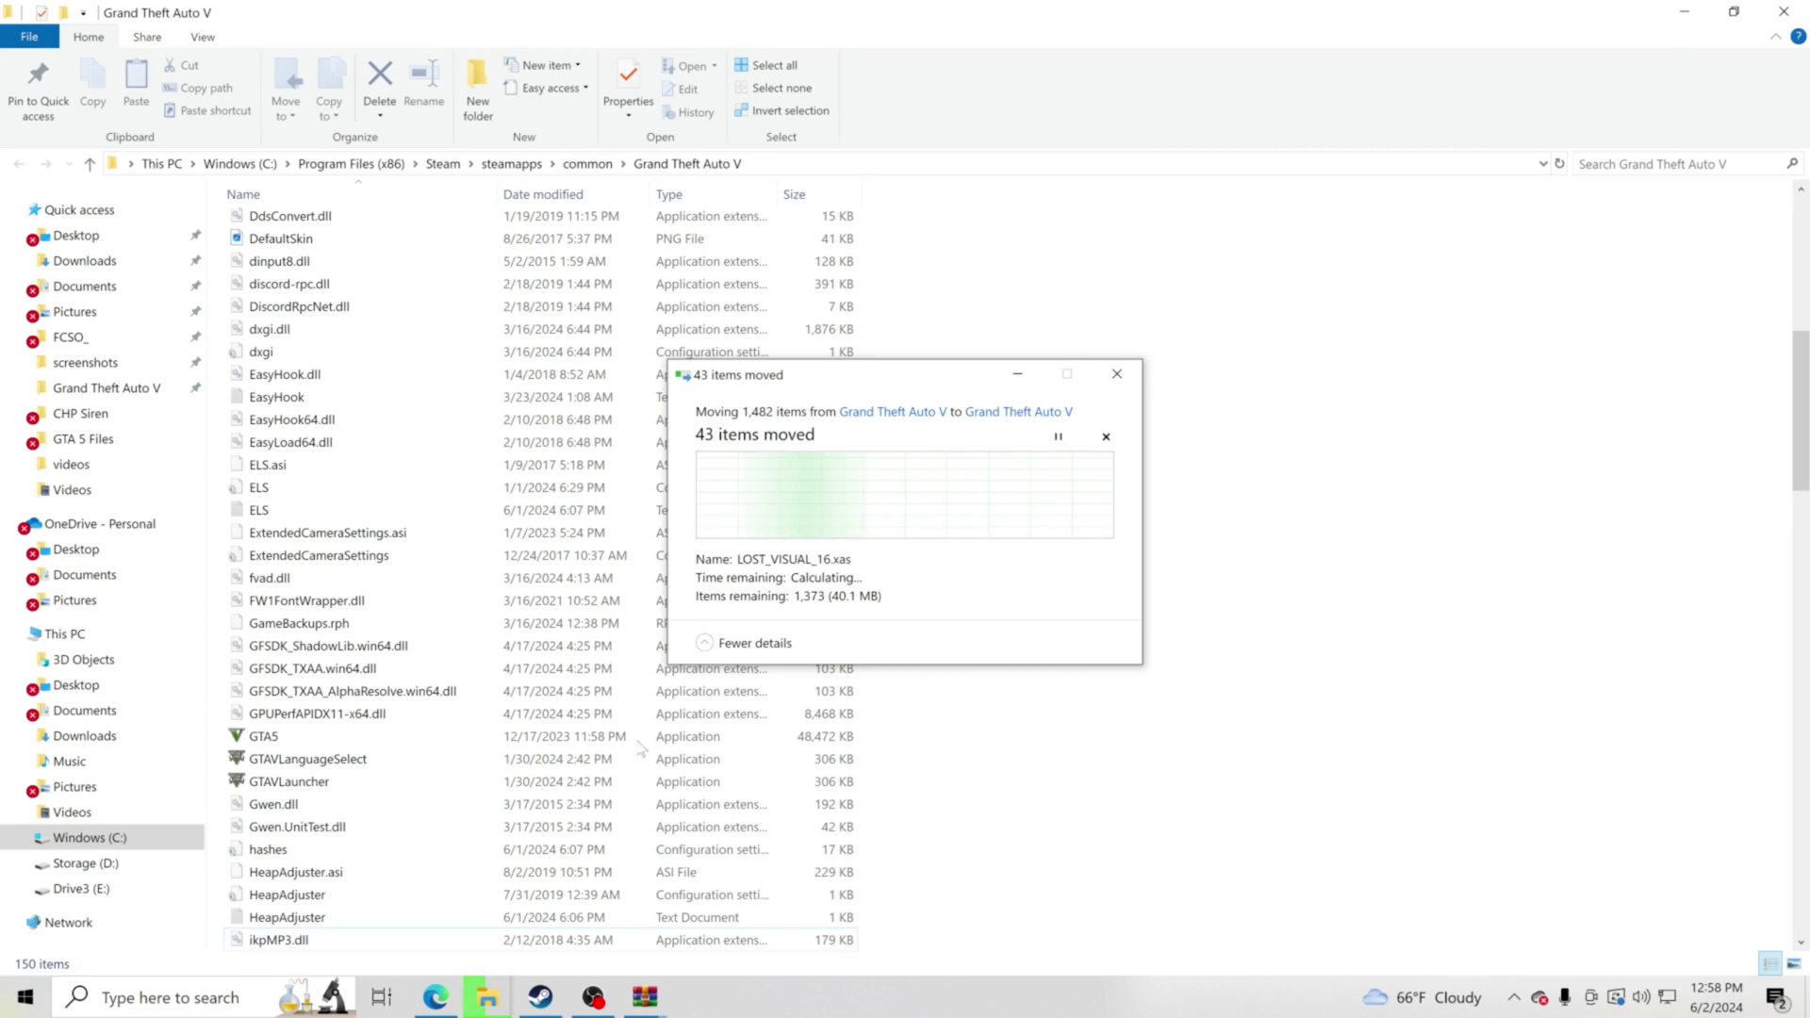
left_click(443, 1001)
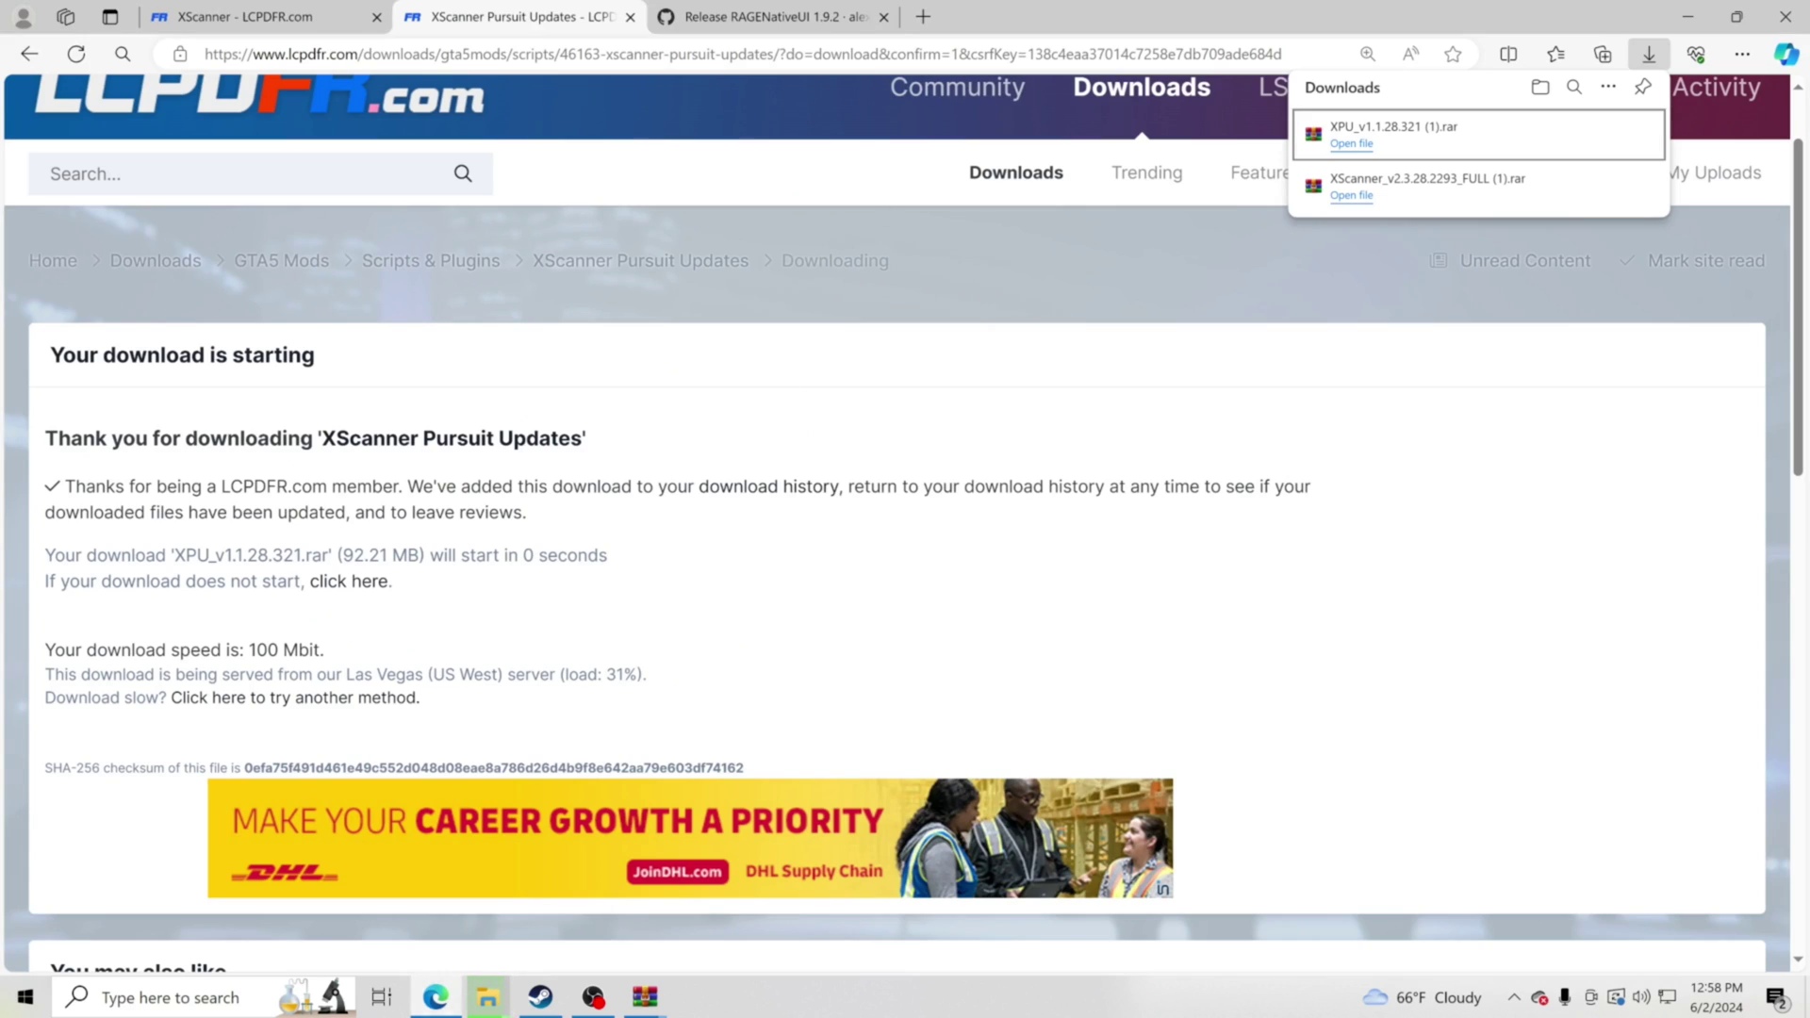
Download RAGENativeUI.zip from the 1.9.2 release assets and open it in WinRAR.
left_click(773, 16)
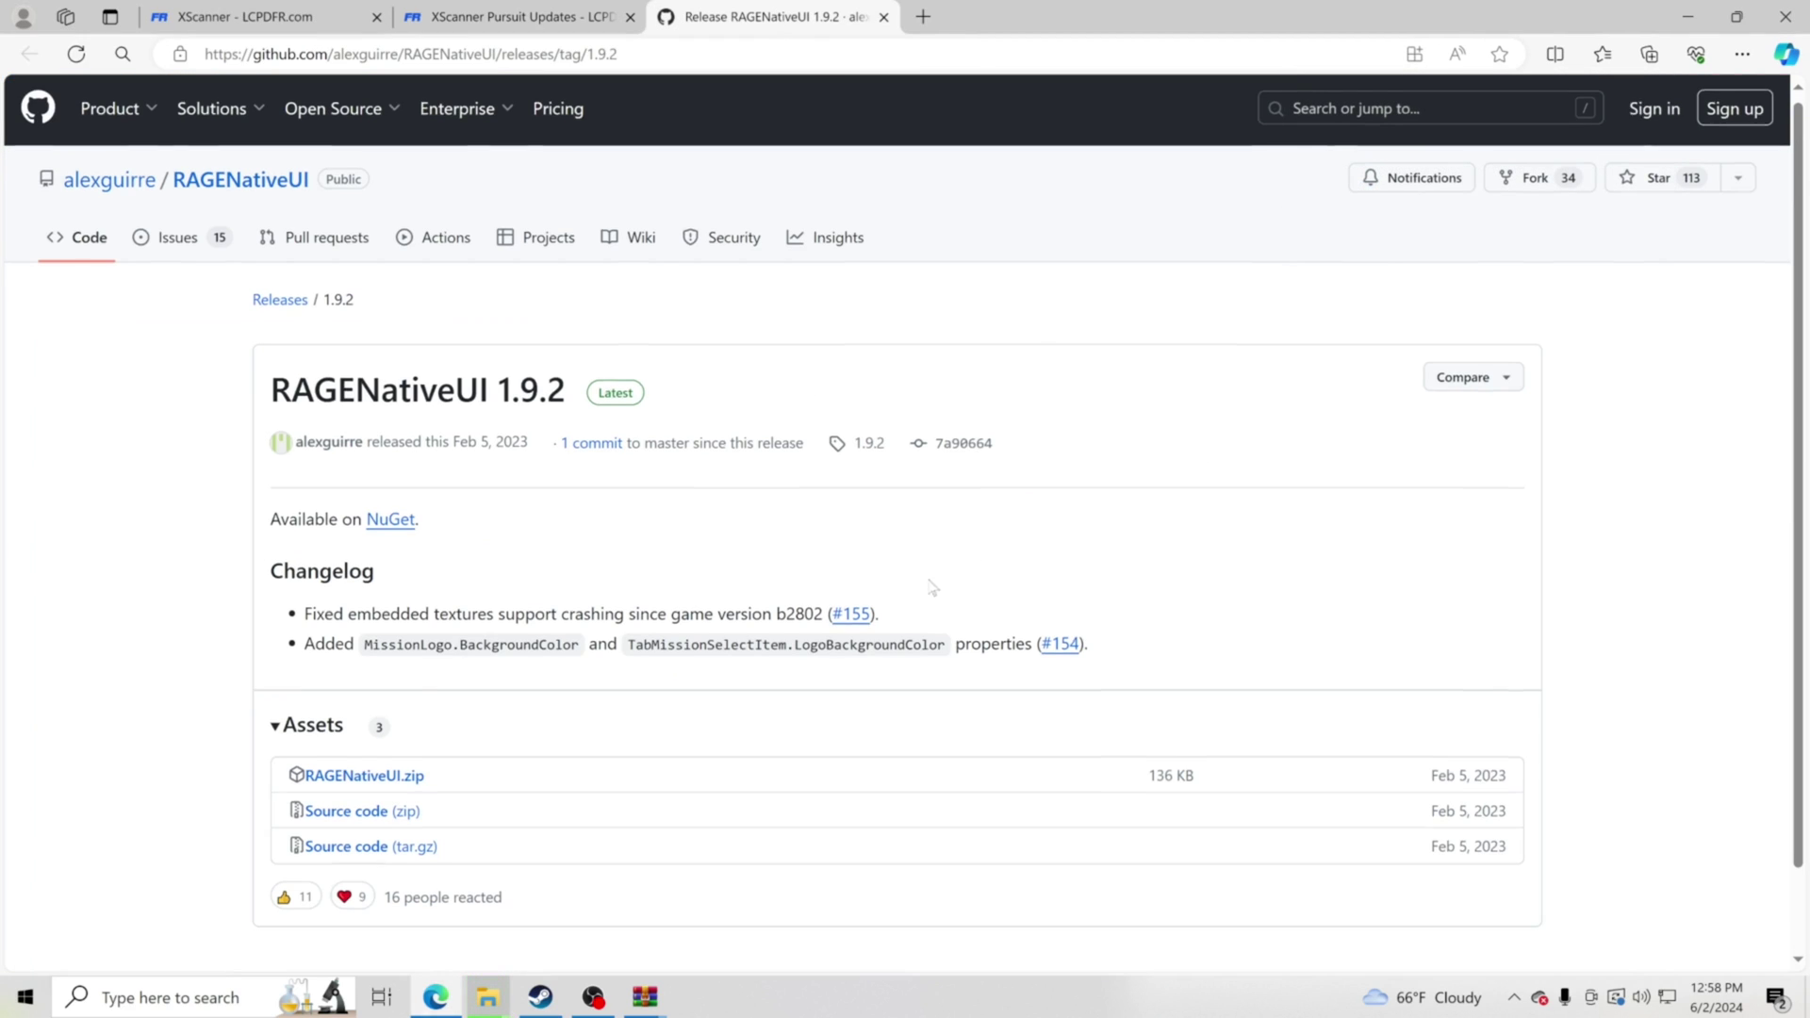
scroll(457, 646, "down", 2)
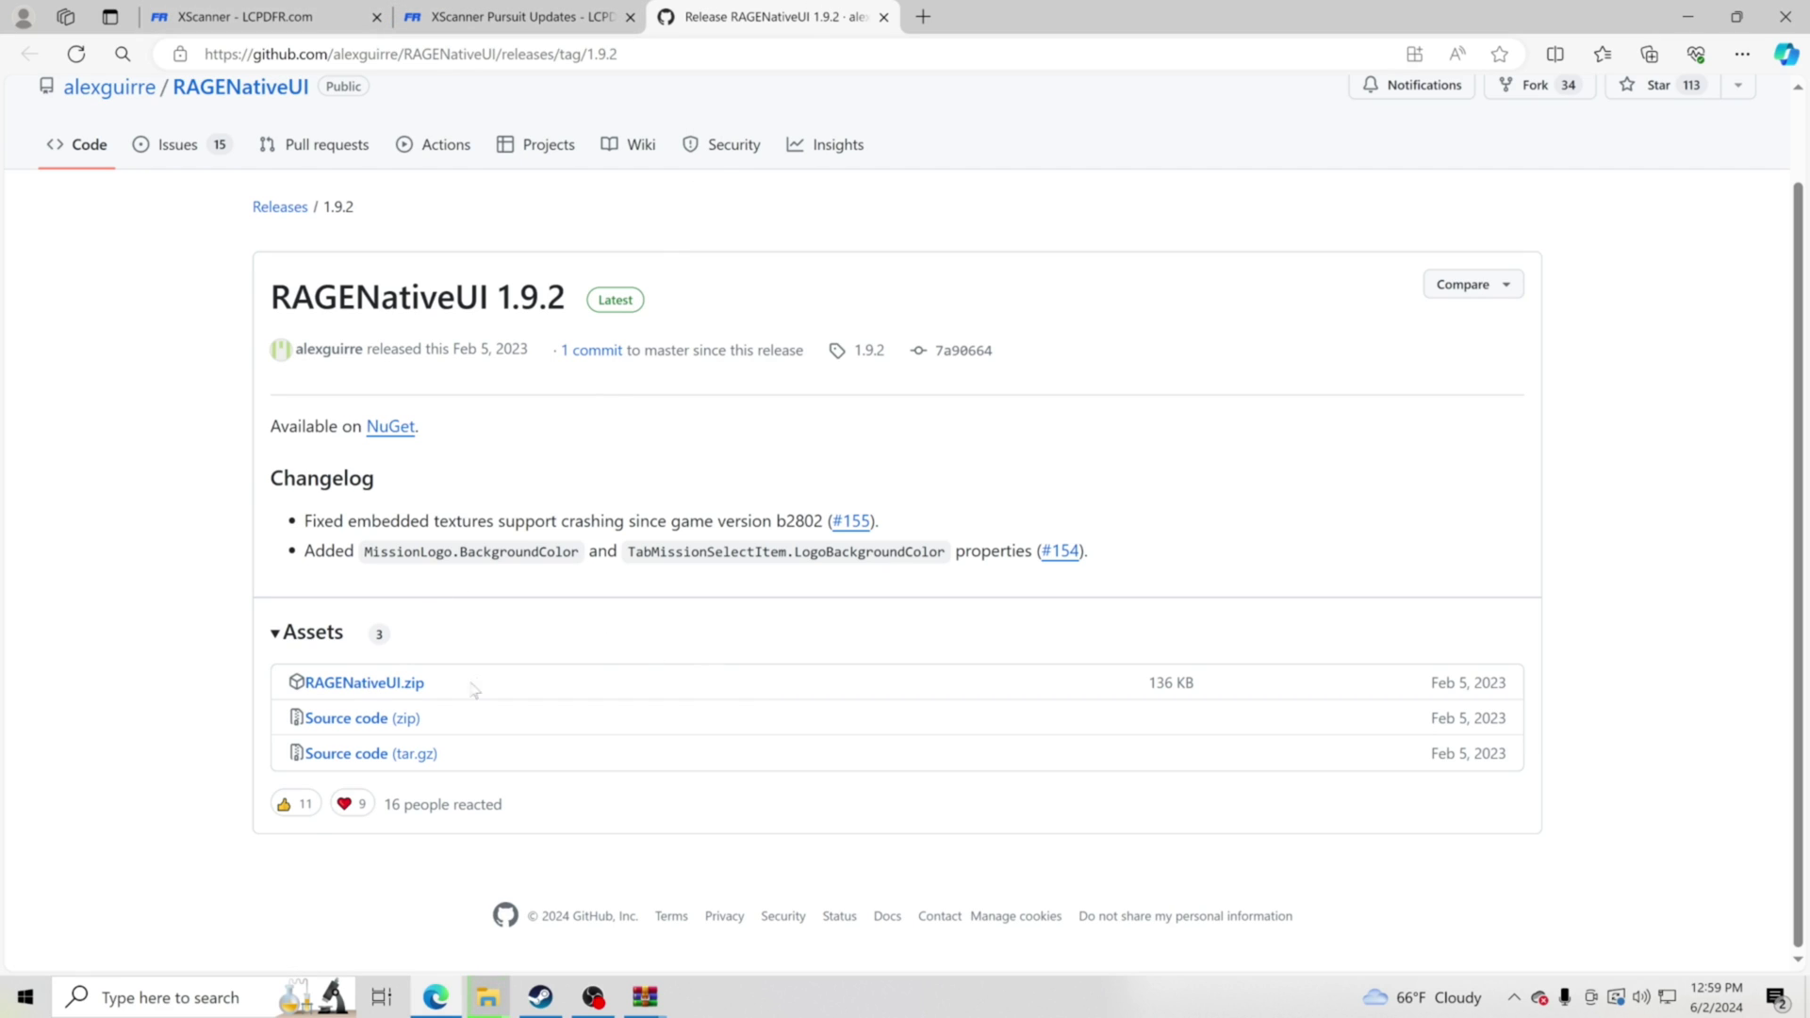
left_click(394, 693)
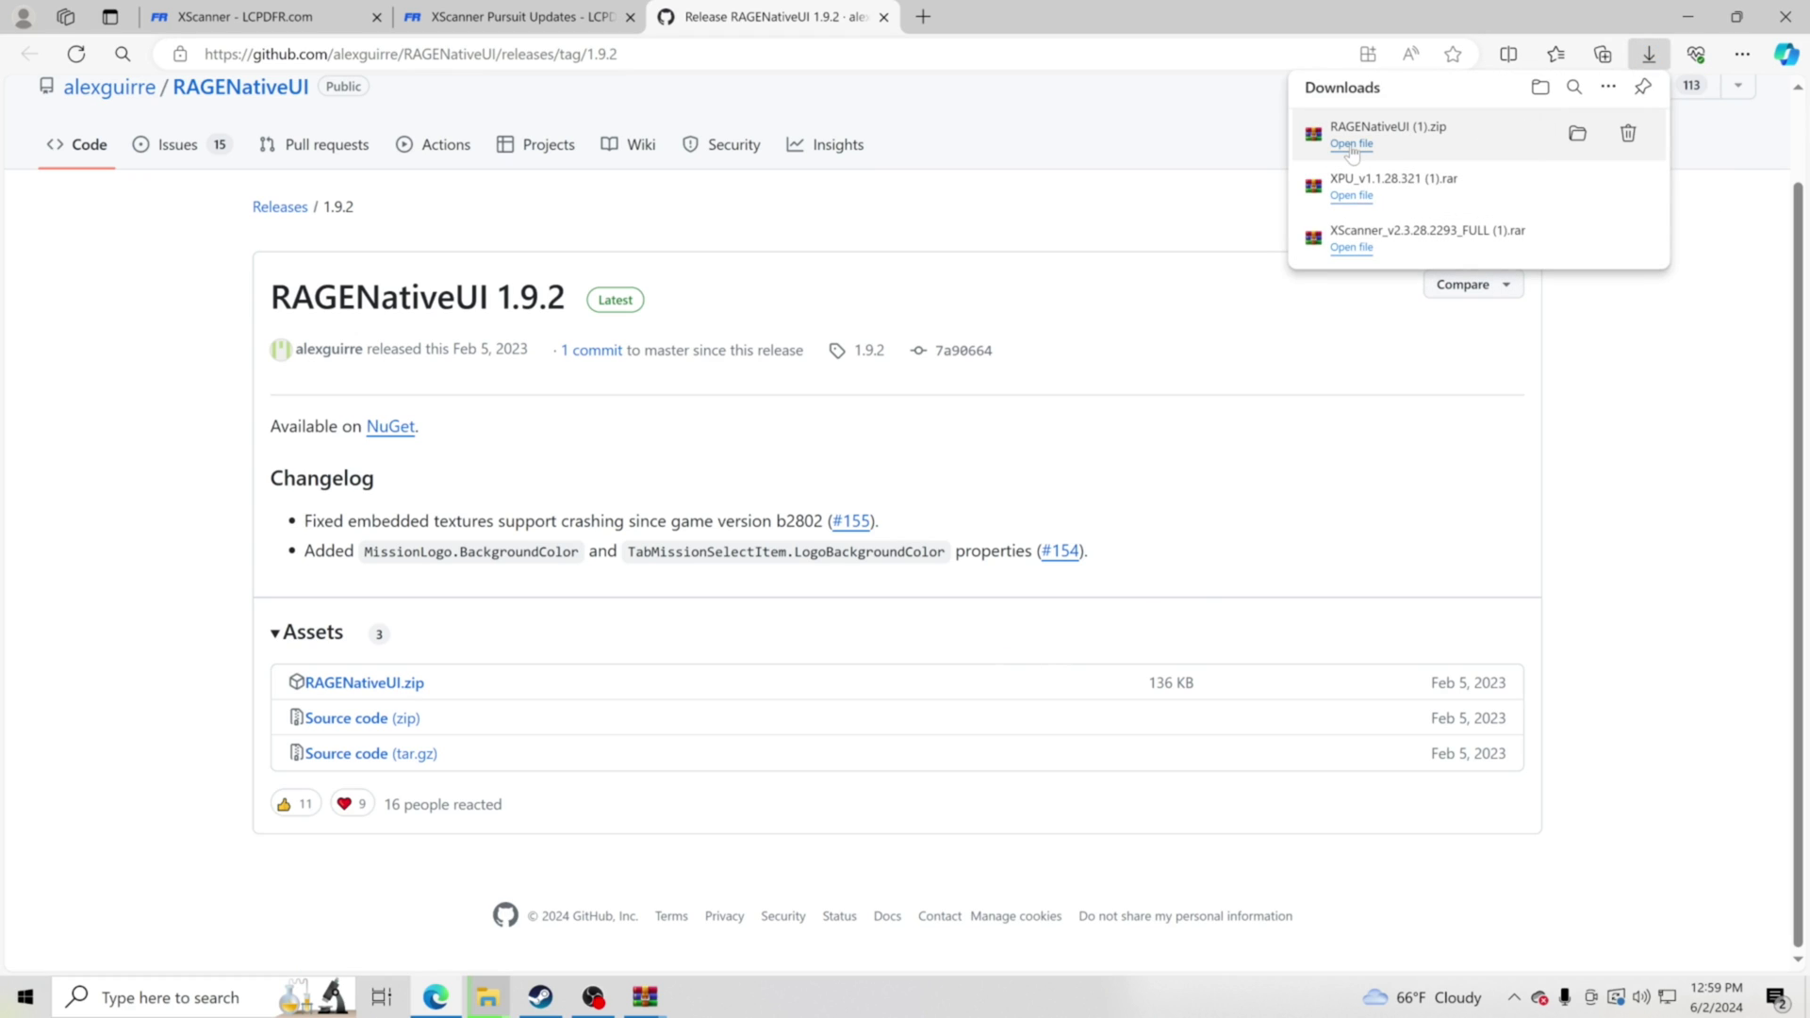
left_click(1352, 146)
Move all four RAGENativeUI files into the game folder, replacing same-named files.
key("ctrl+a")
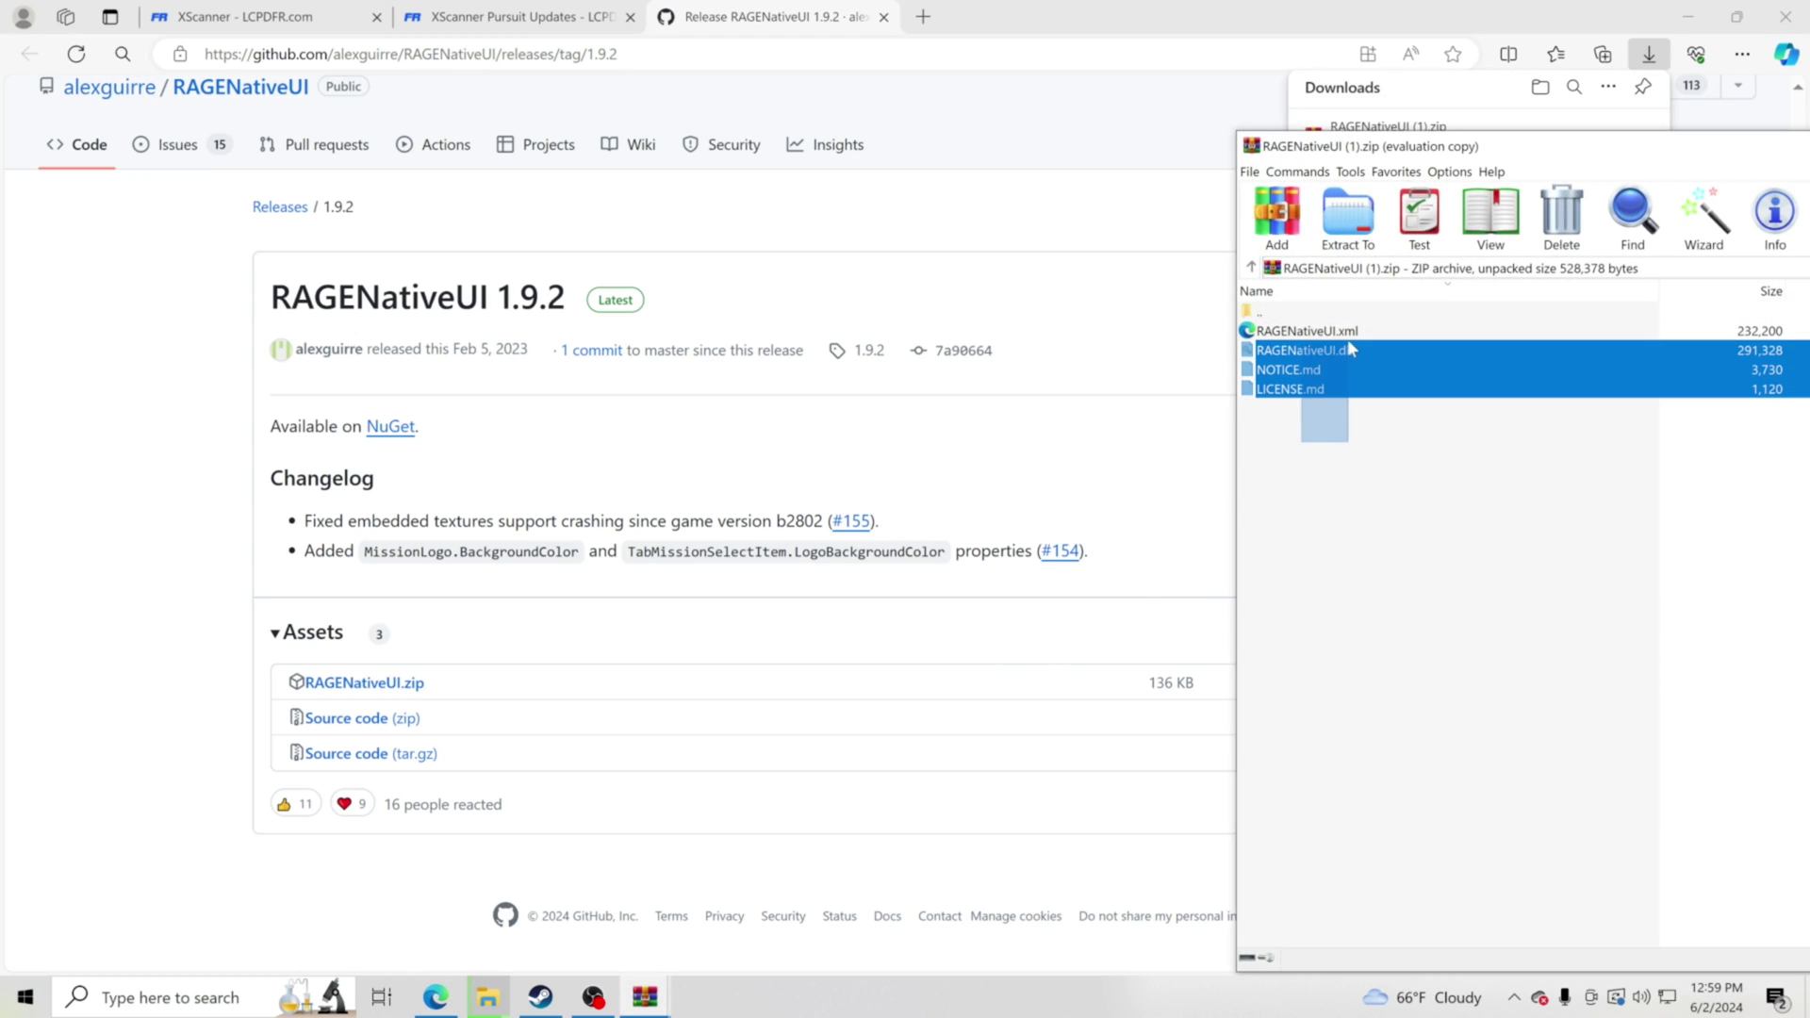
left_click(1785, 475)
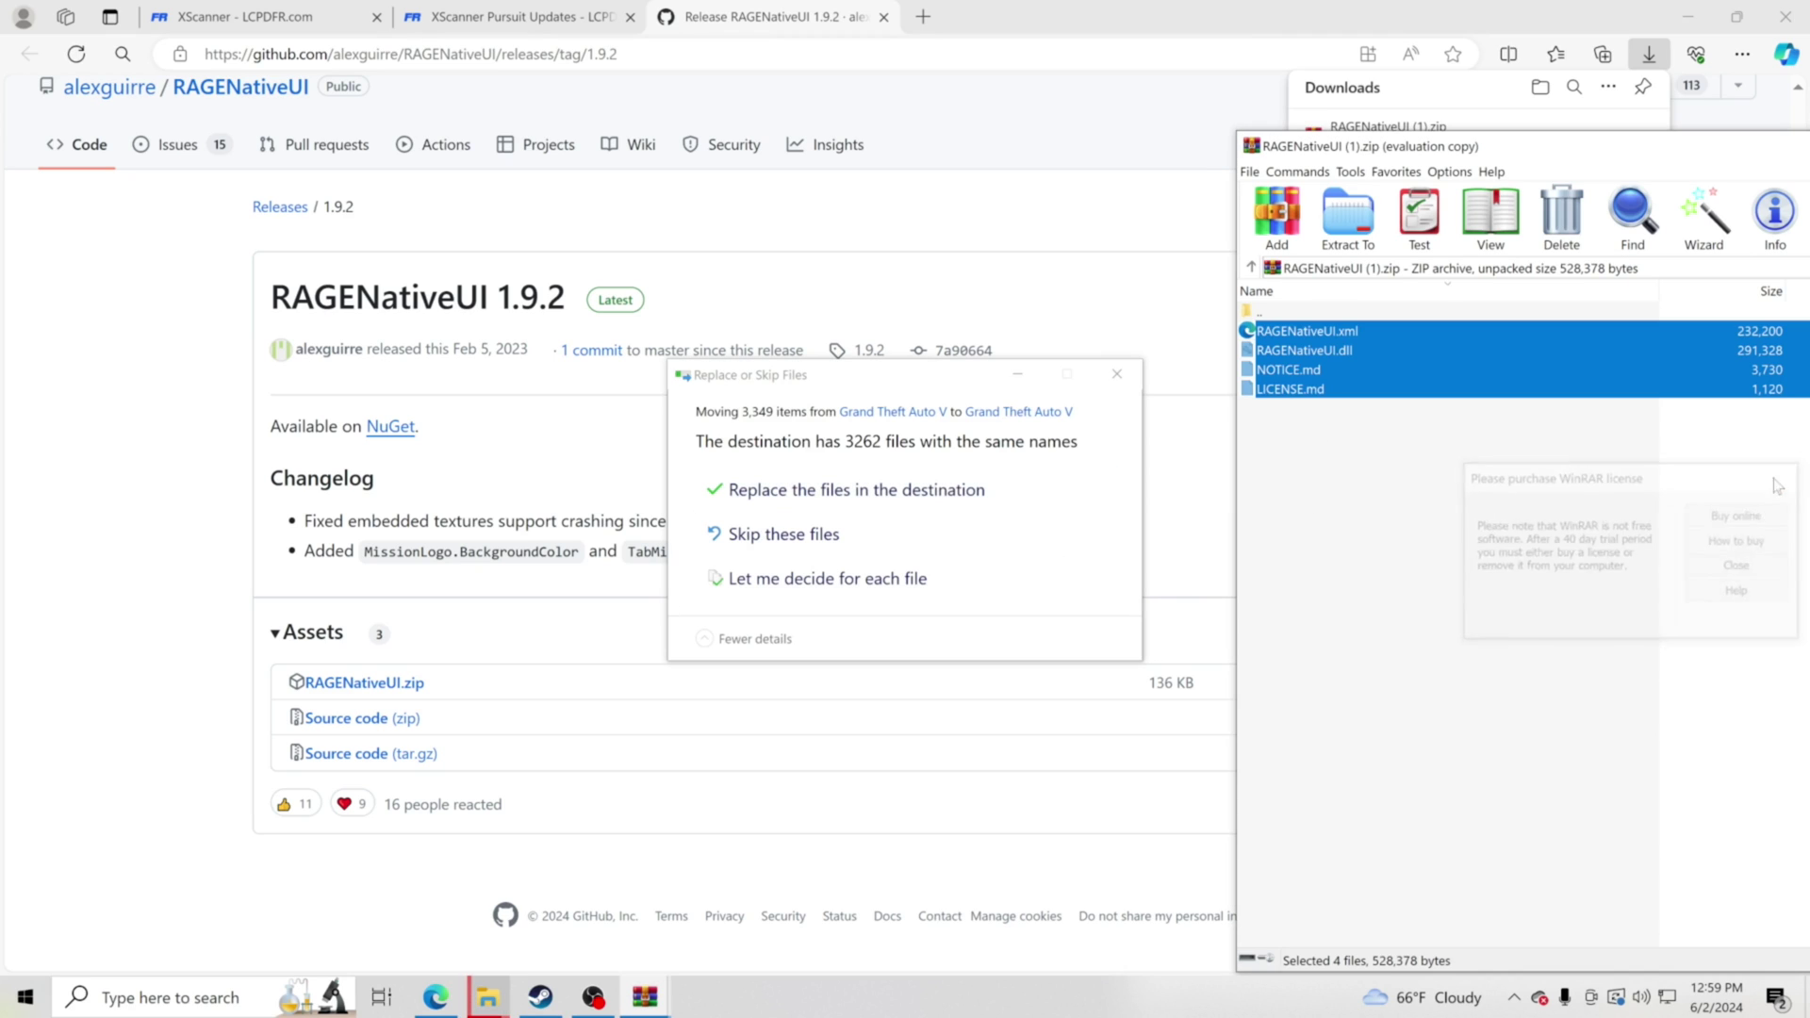
left_click(947, 497)
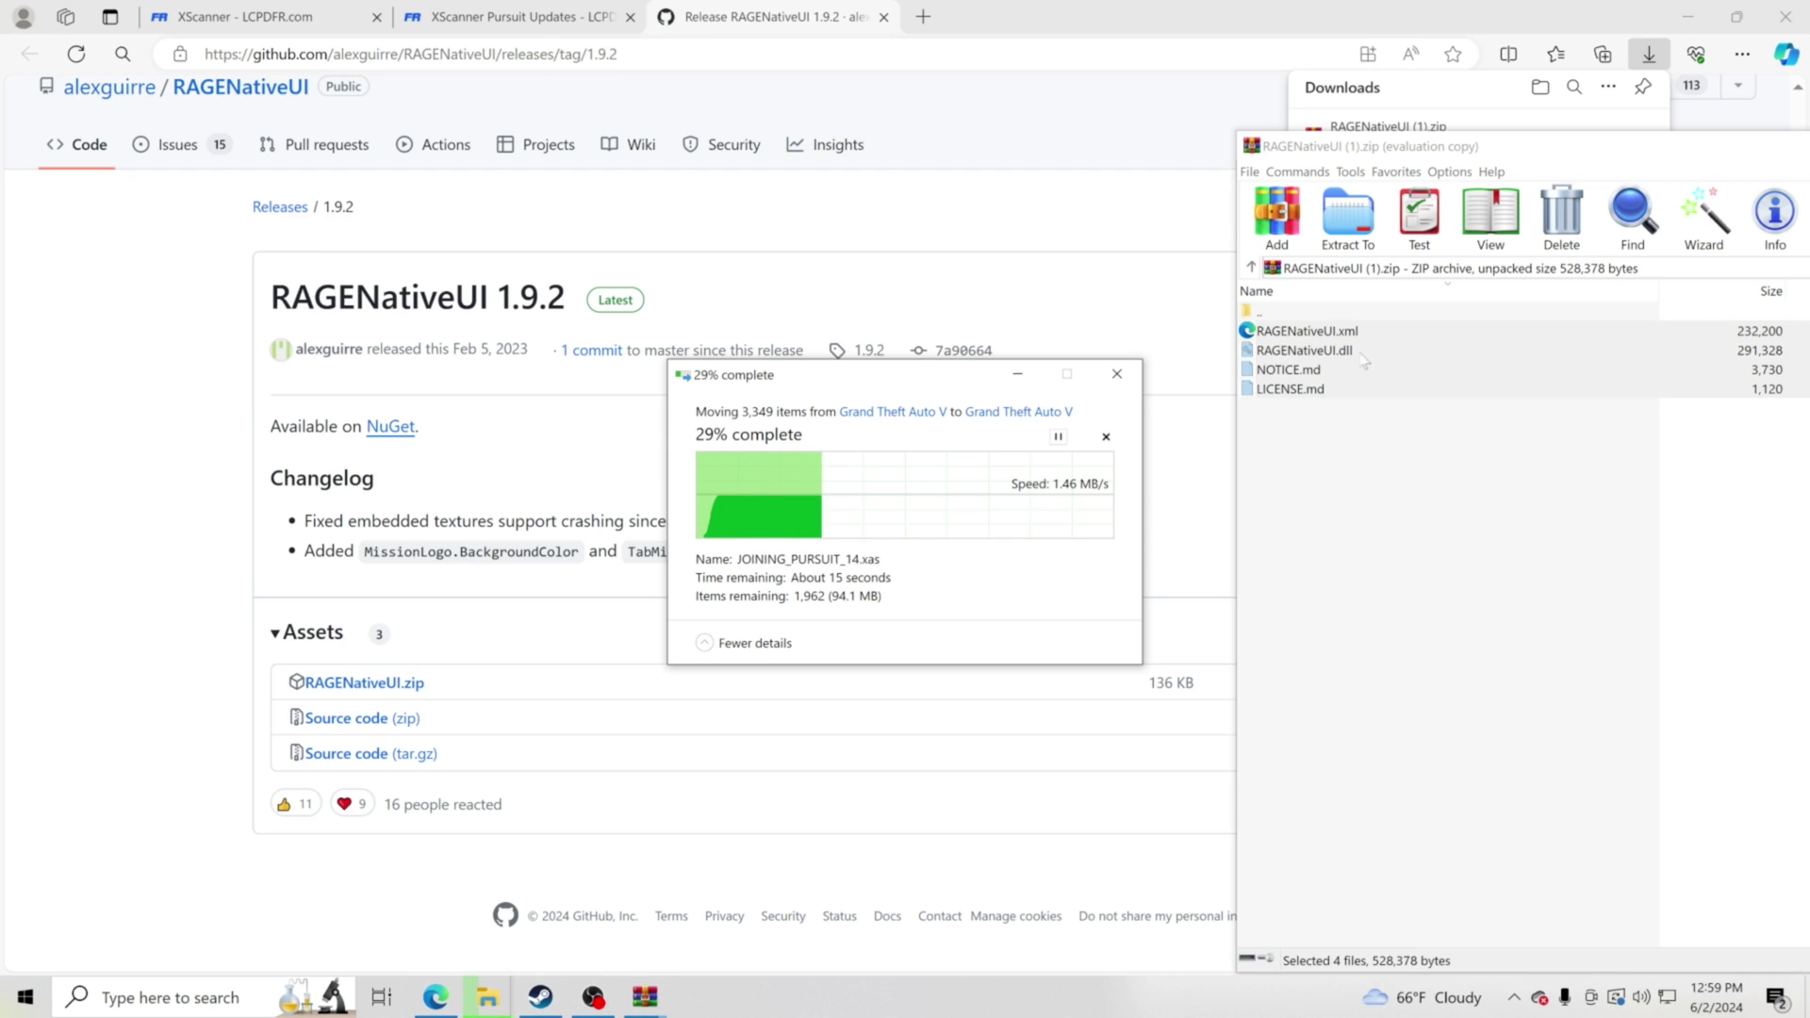
left_click_drag(1499, 143, 1472, 150)
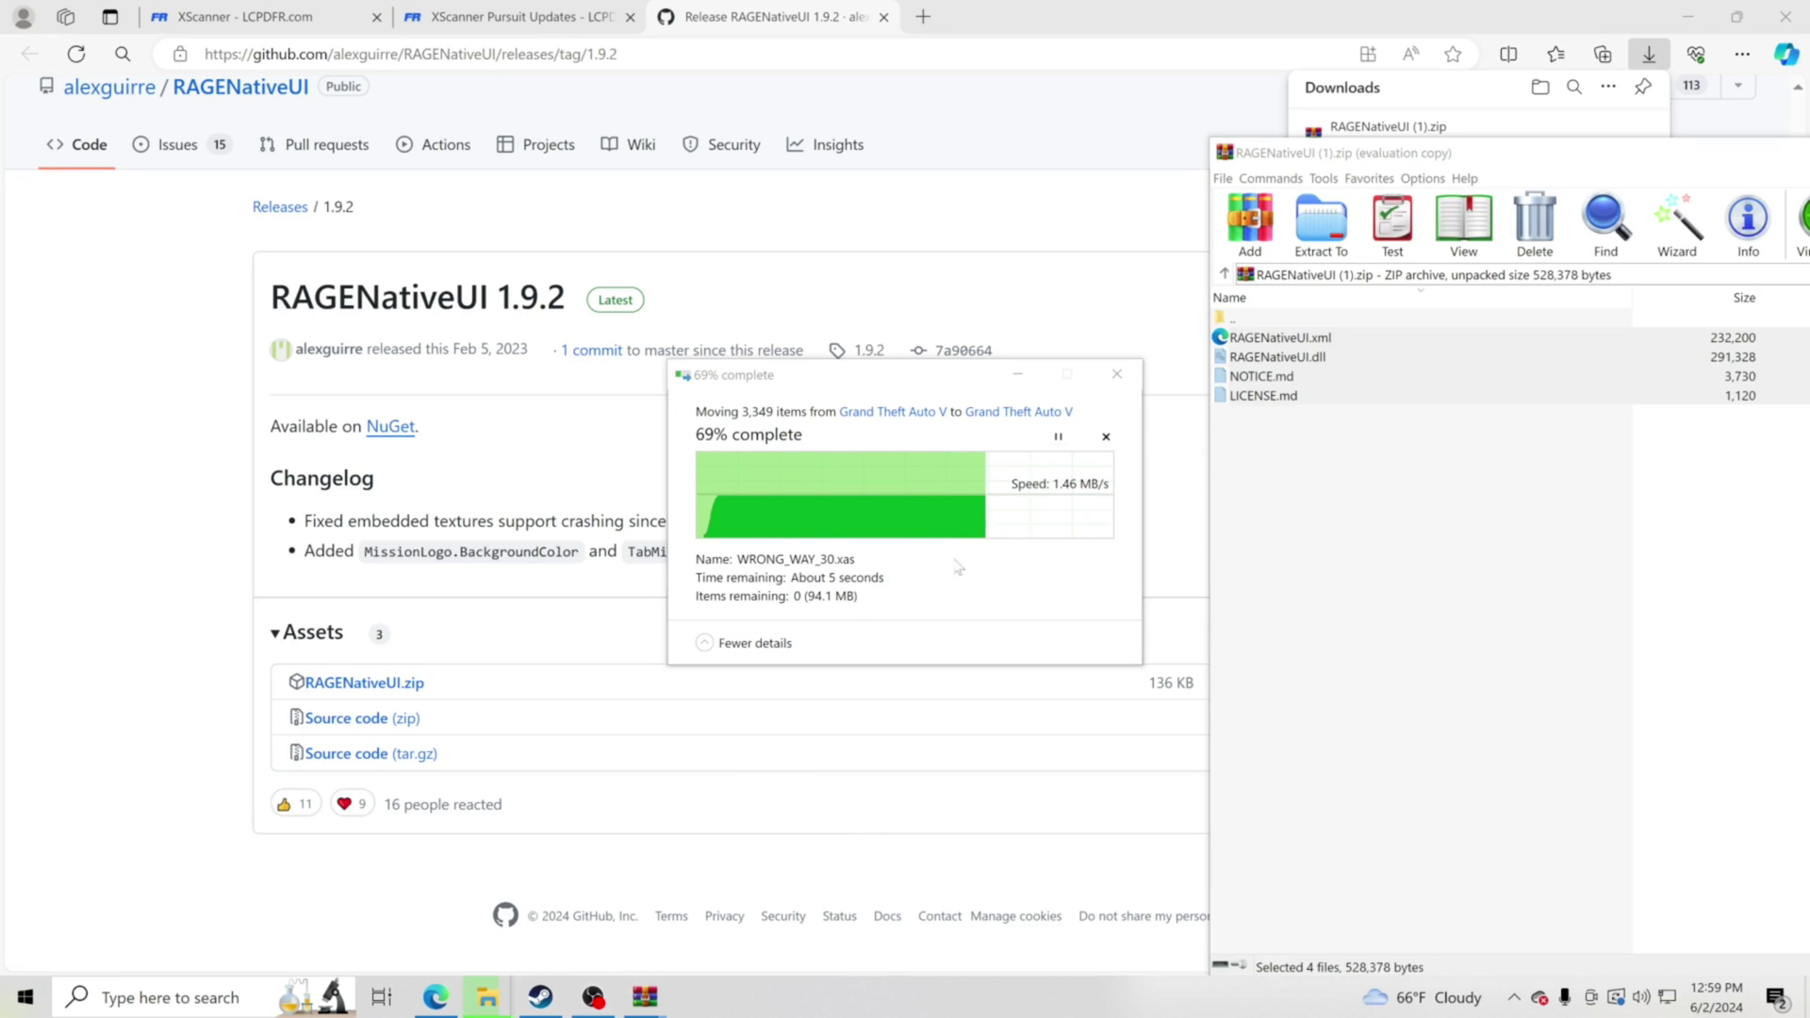
left_click_drag(930, 385, 808, 325)
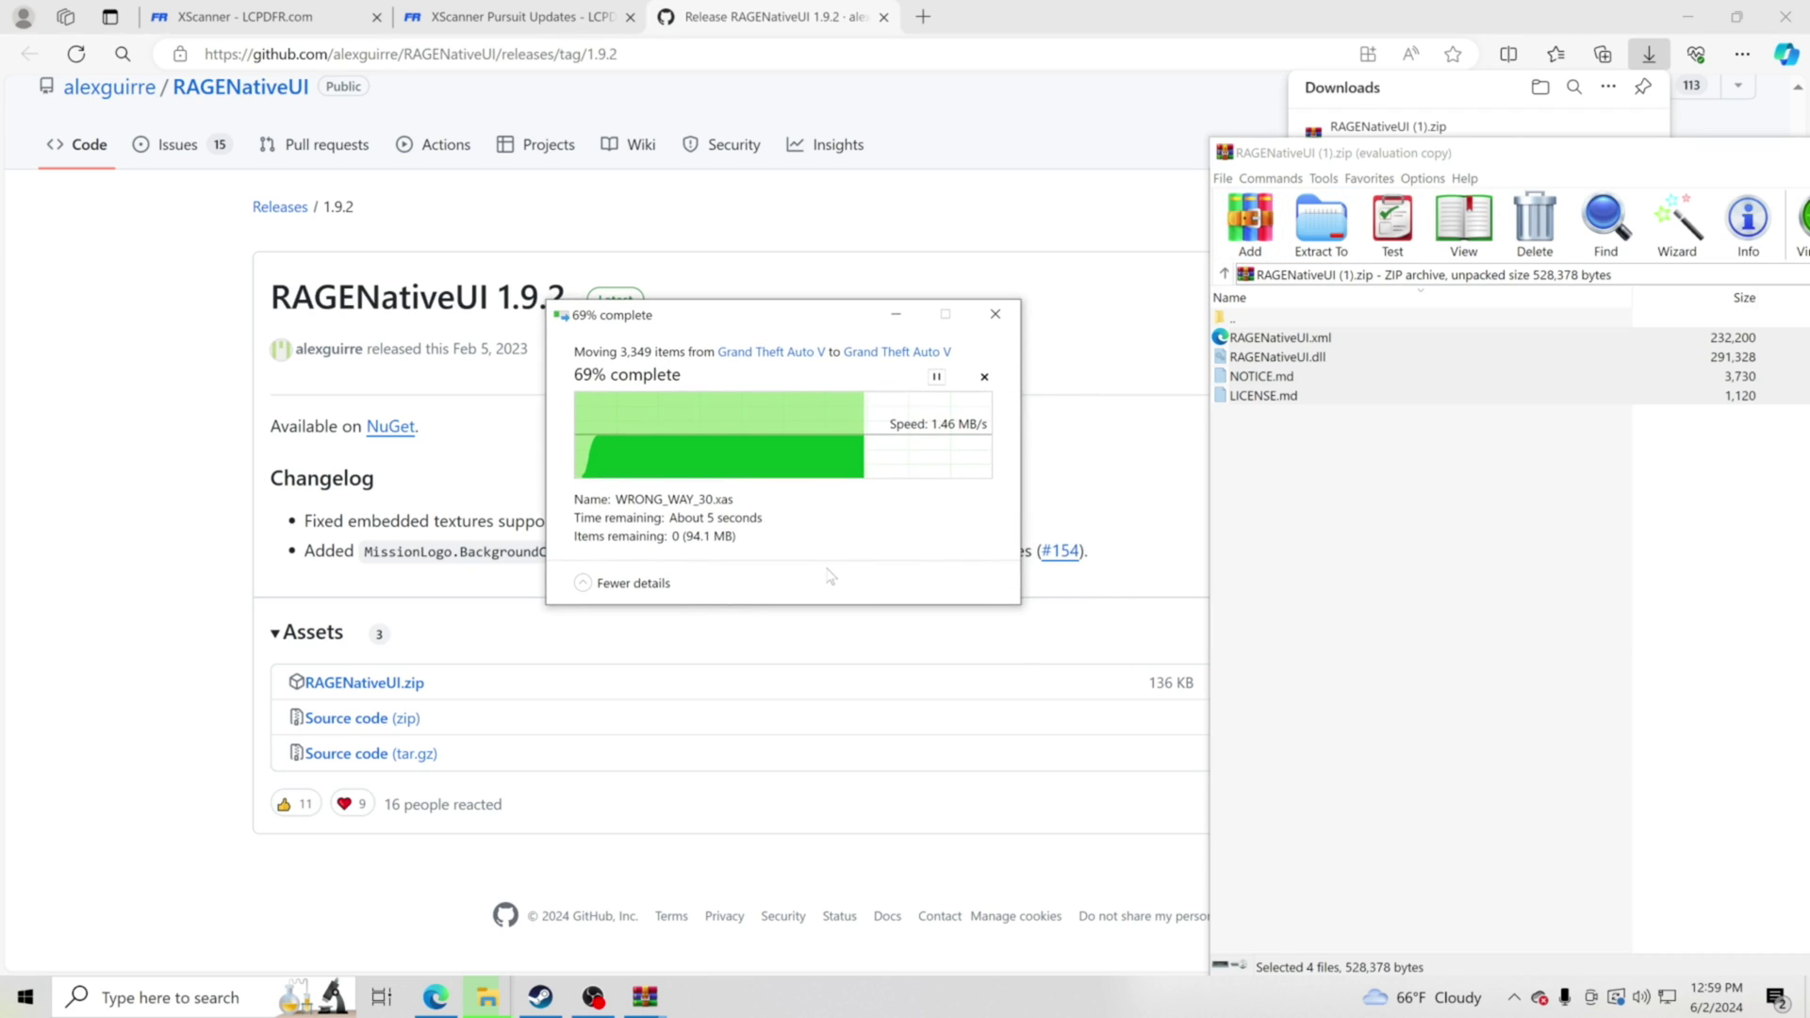
mouse_move(488, 997)
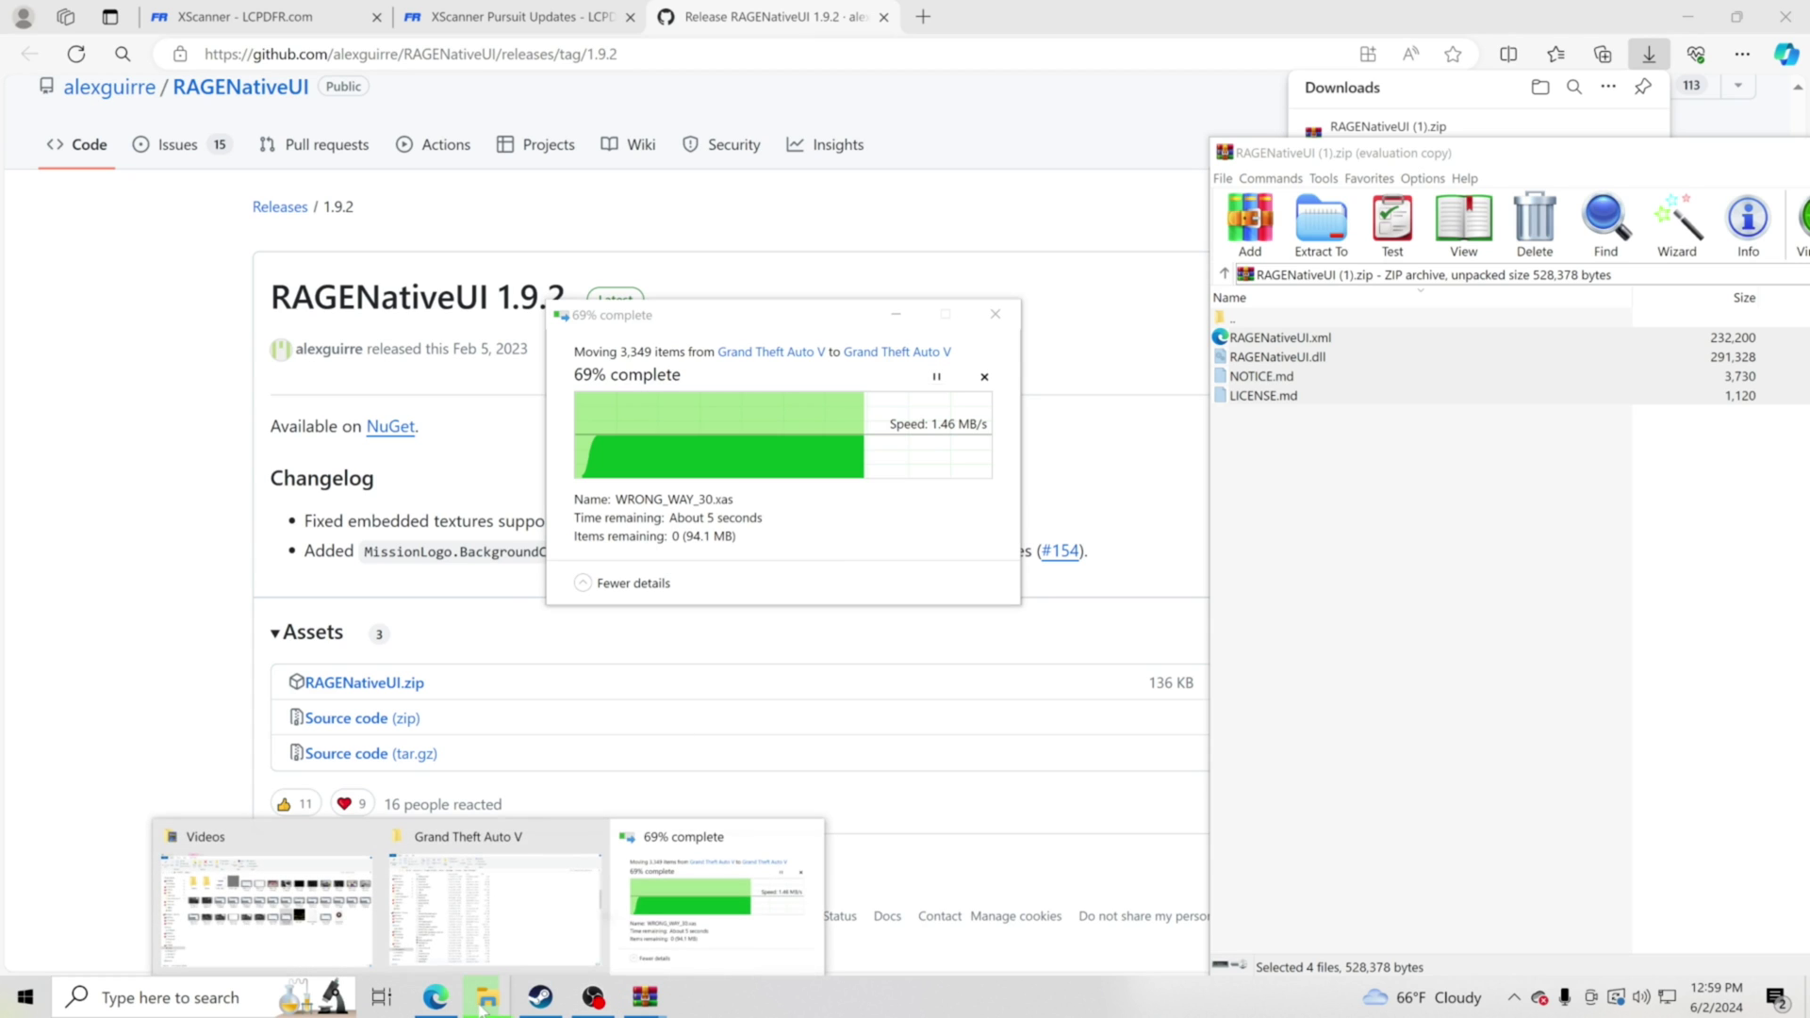
left_click(571, 918)
scroll(759, 896, "down", 3)
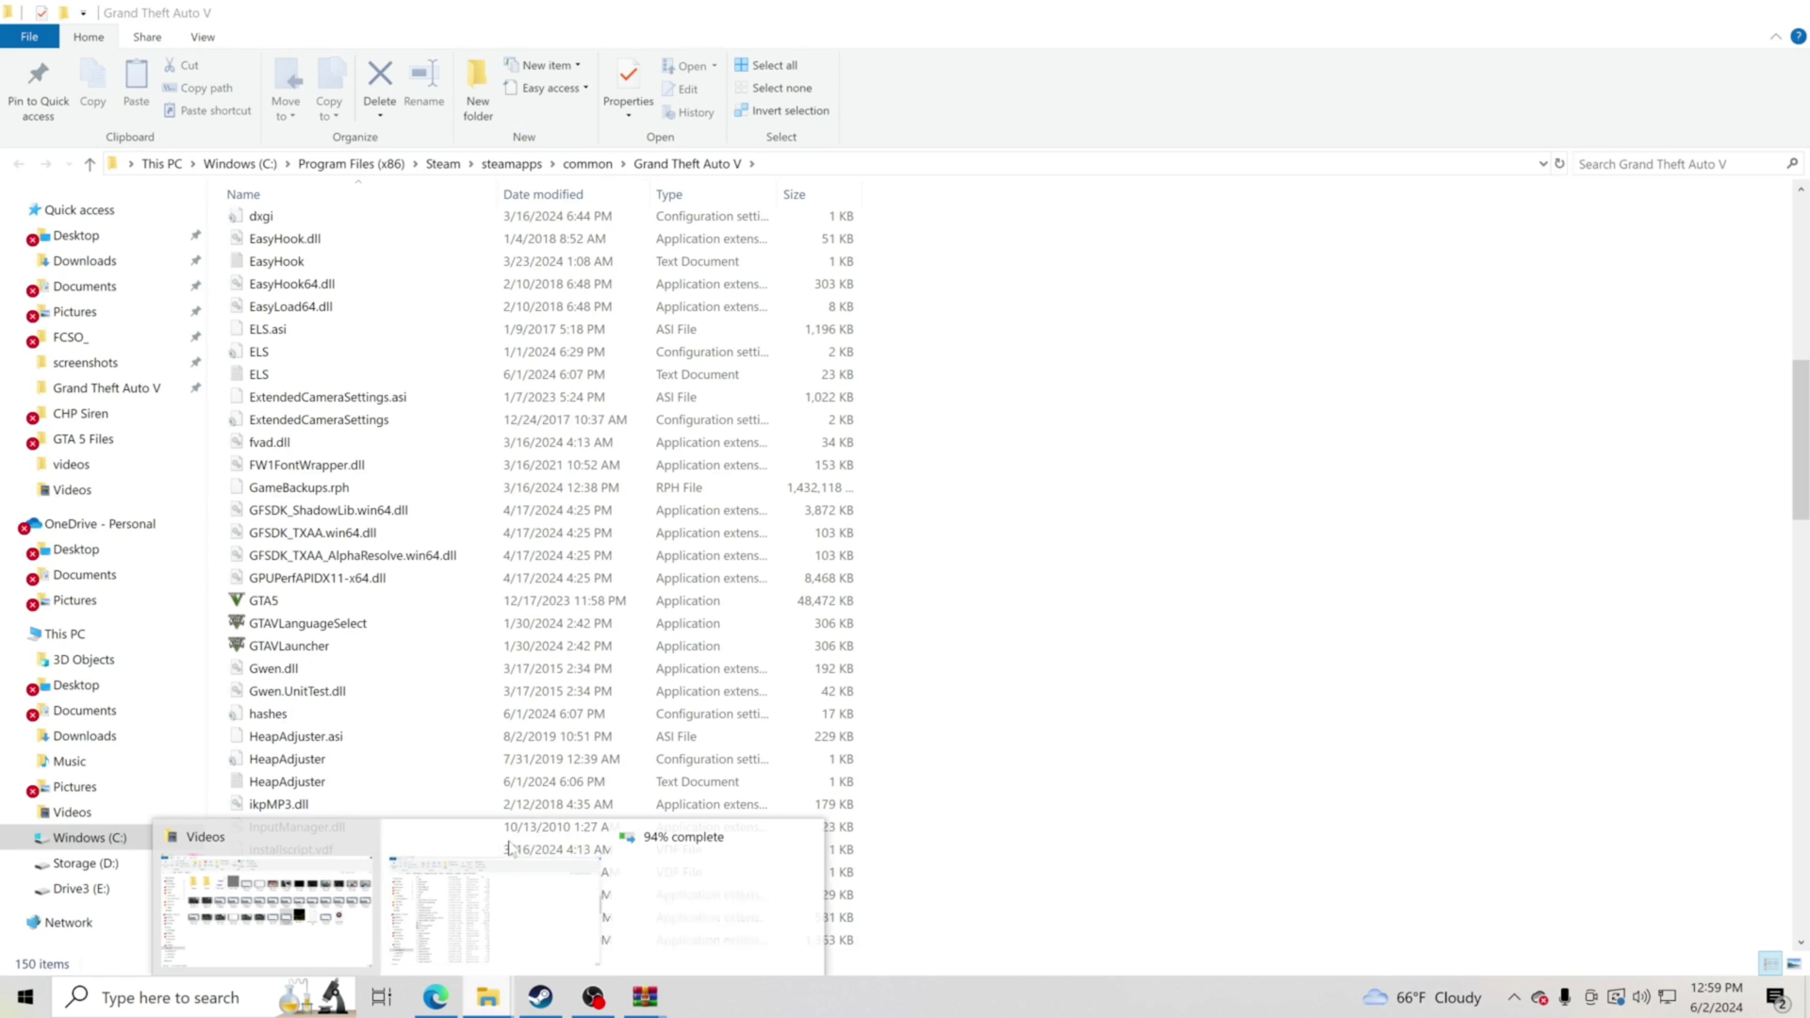
mouse_move(645, 997)
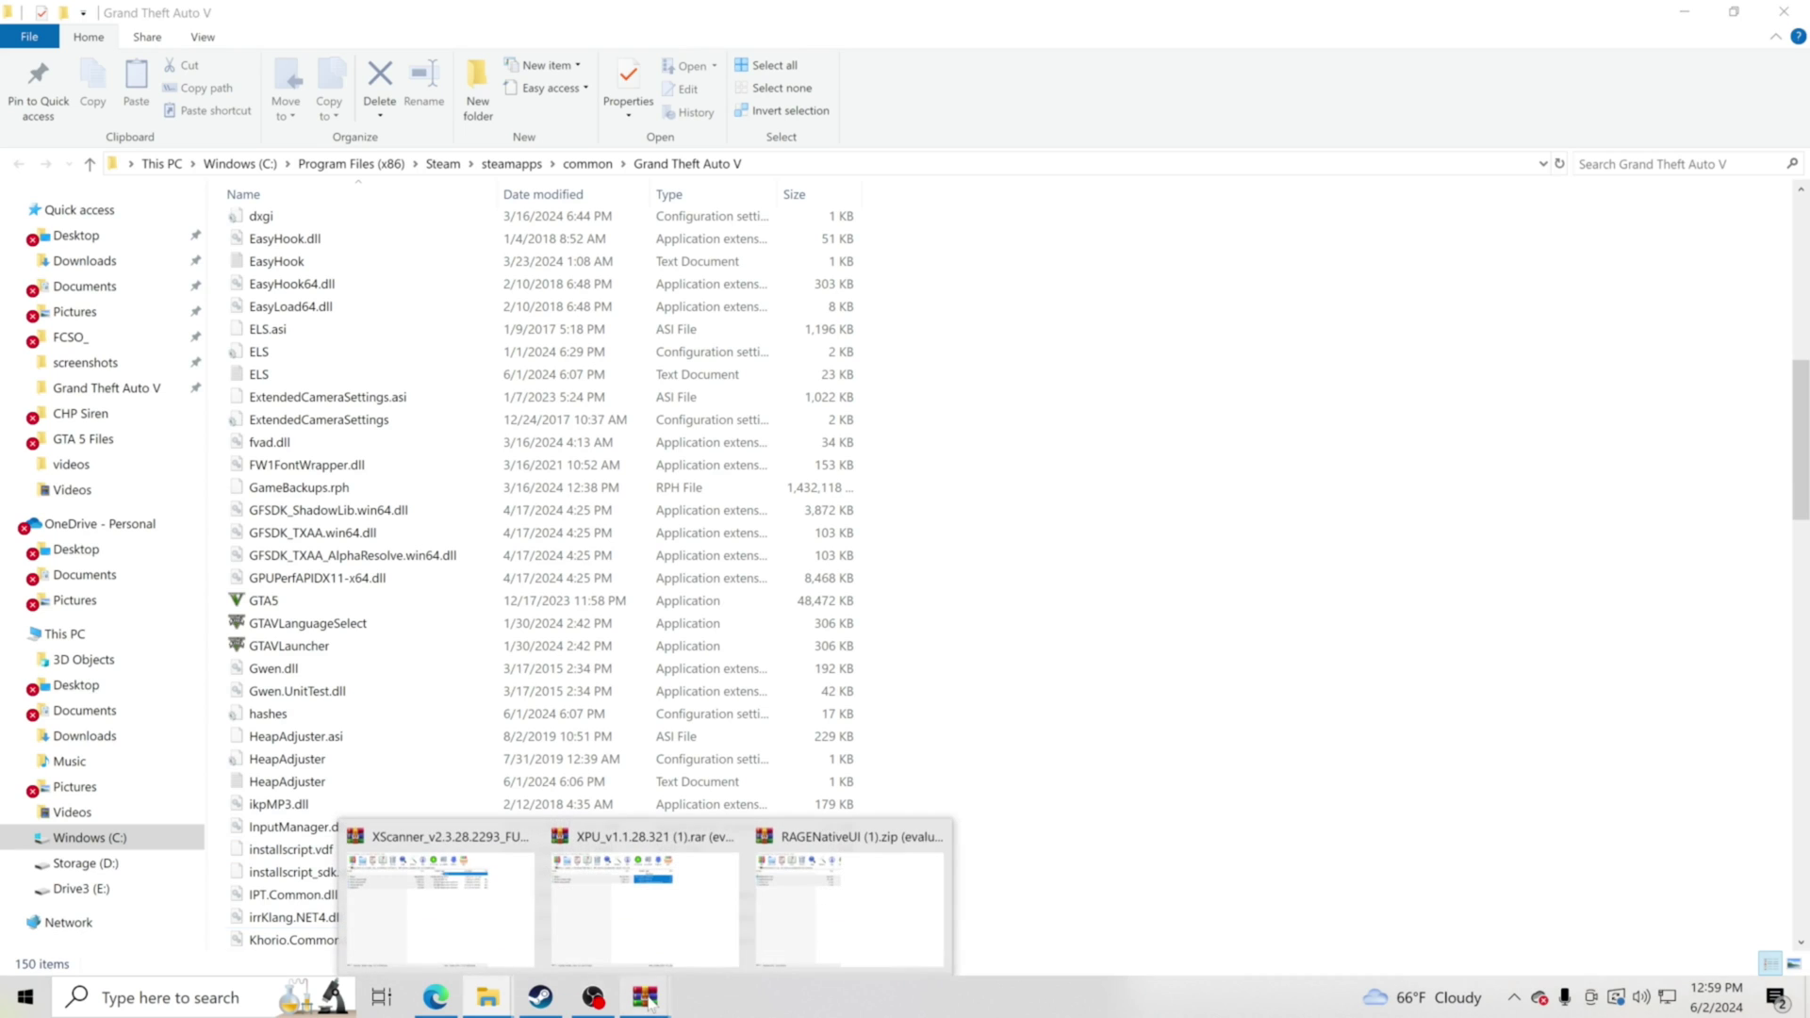
left_click(812, 931)
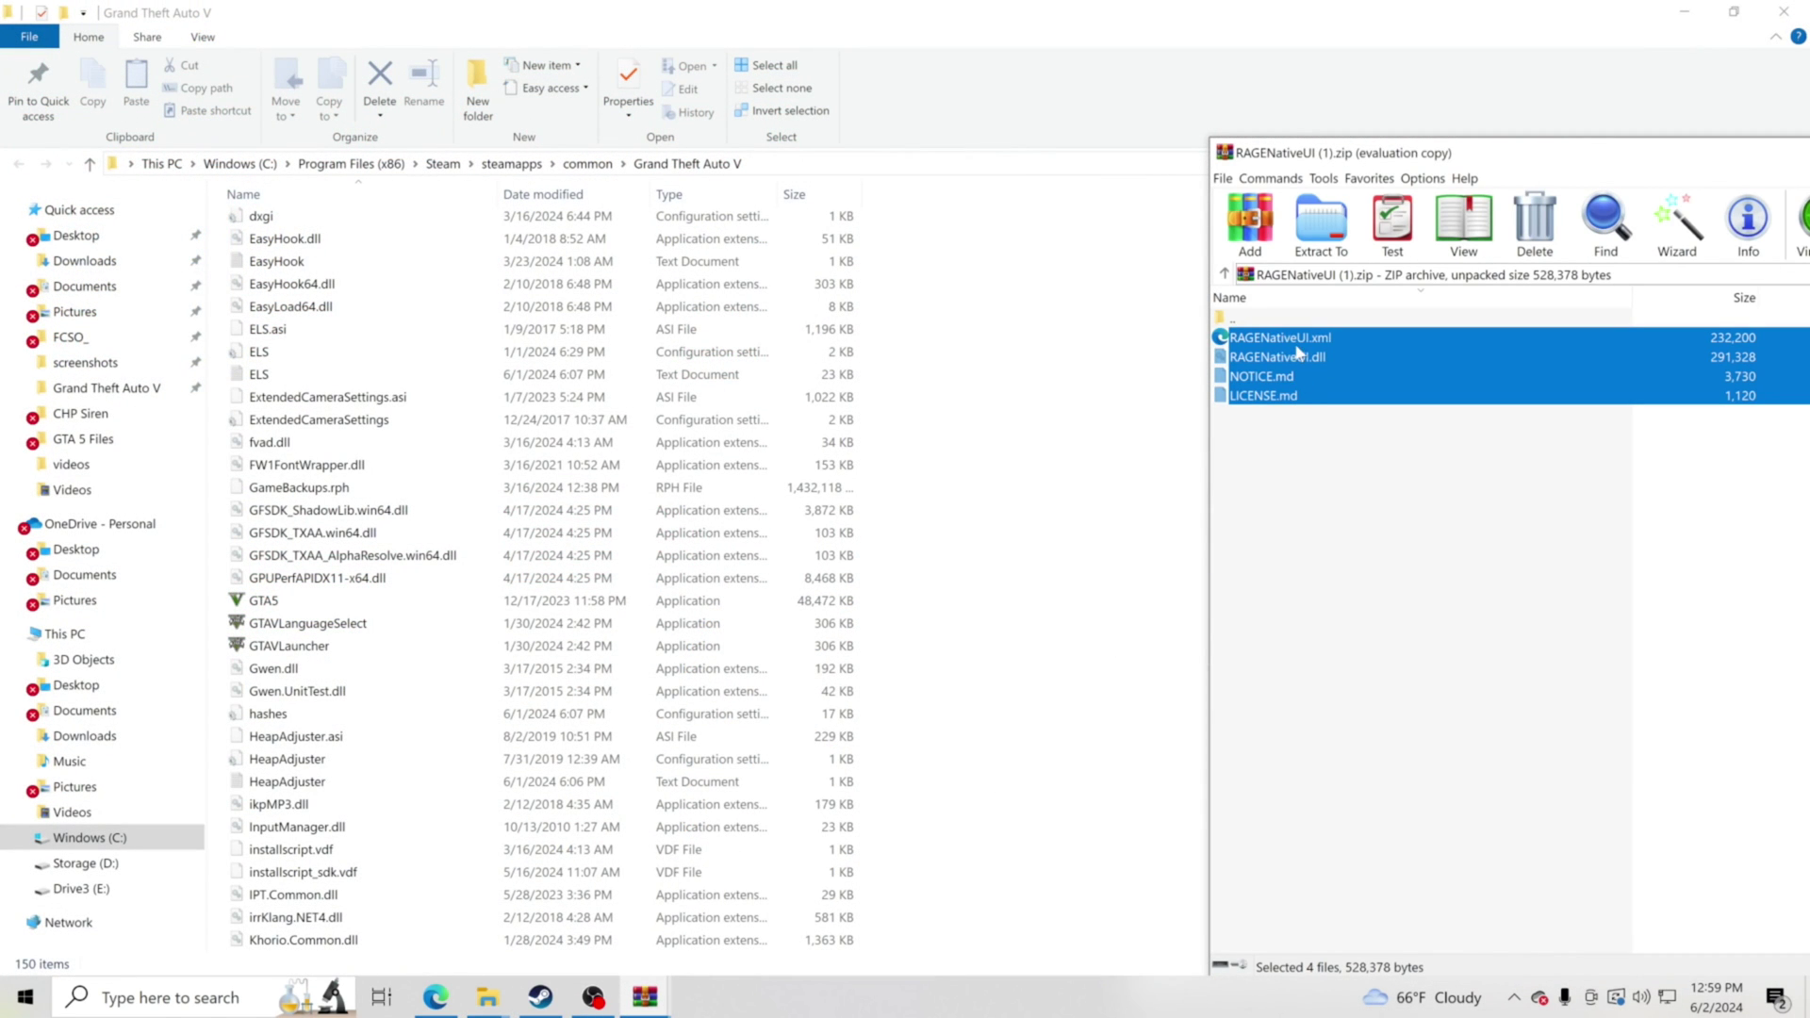
left_click(1297, 431)
left_click(1292, 358)
left_click(1289, 339, "shift")
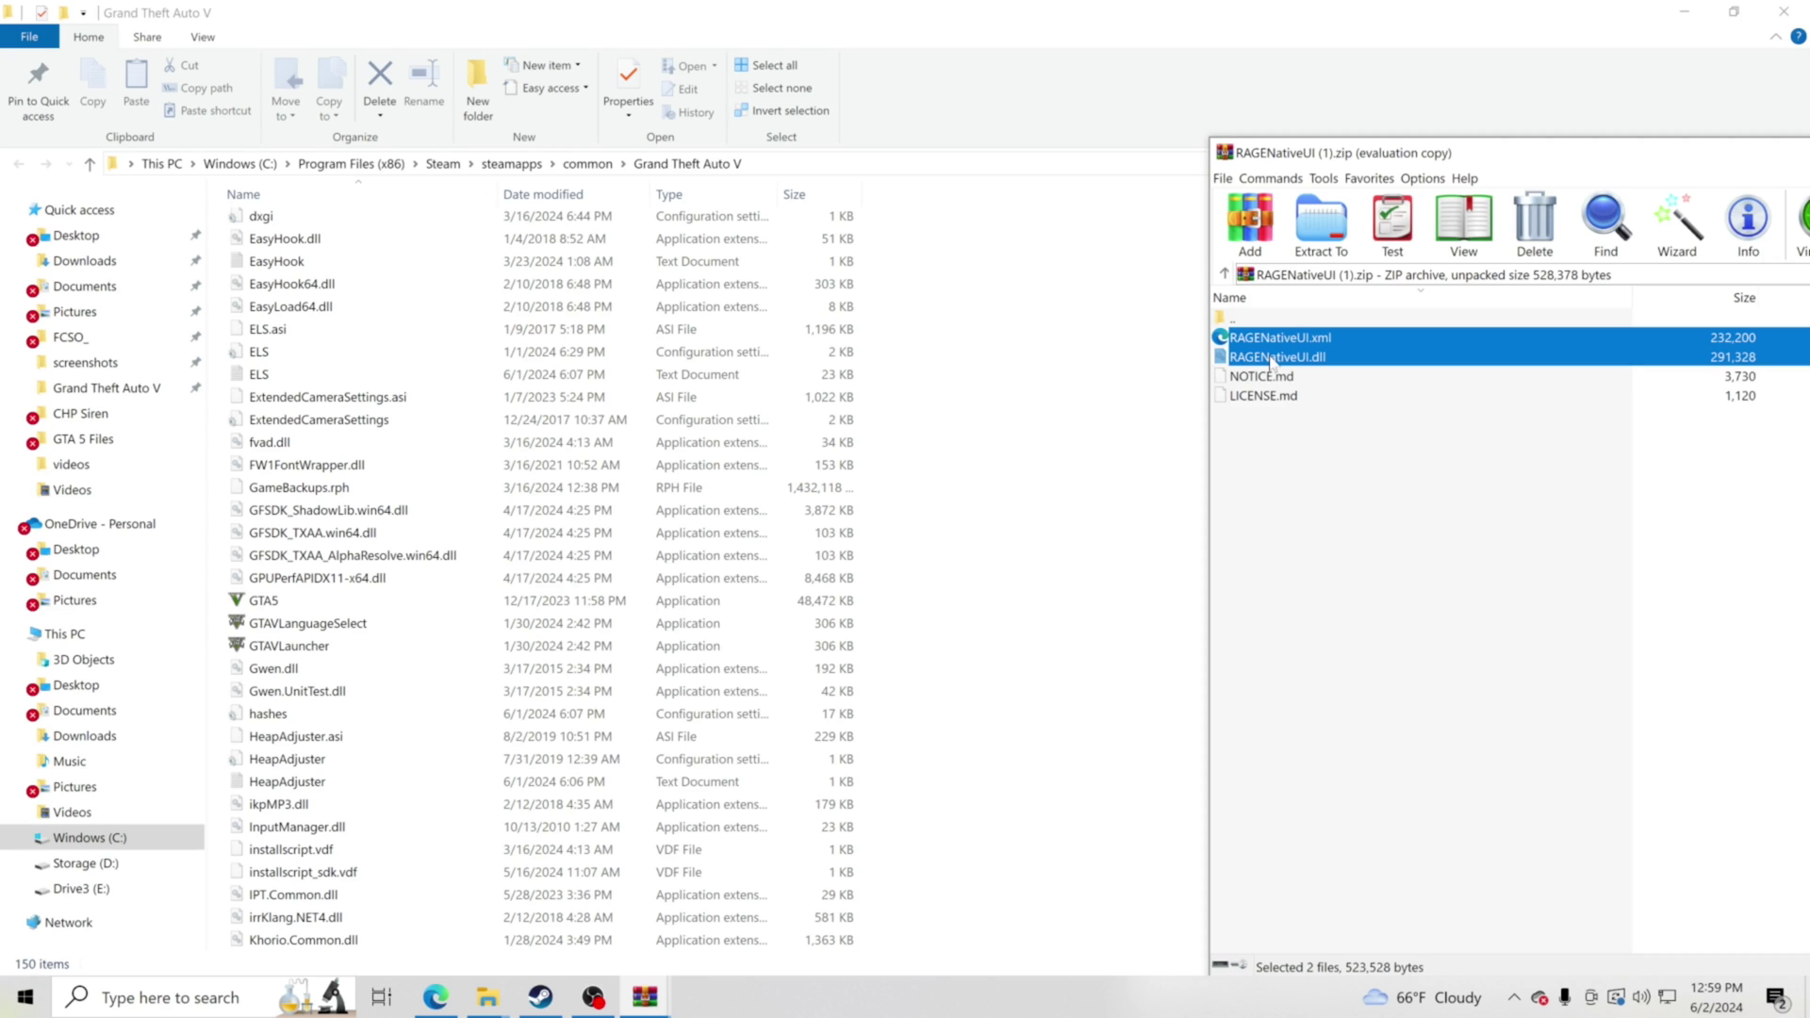
left_click(1052, 536)
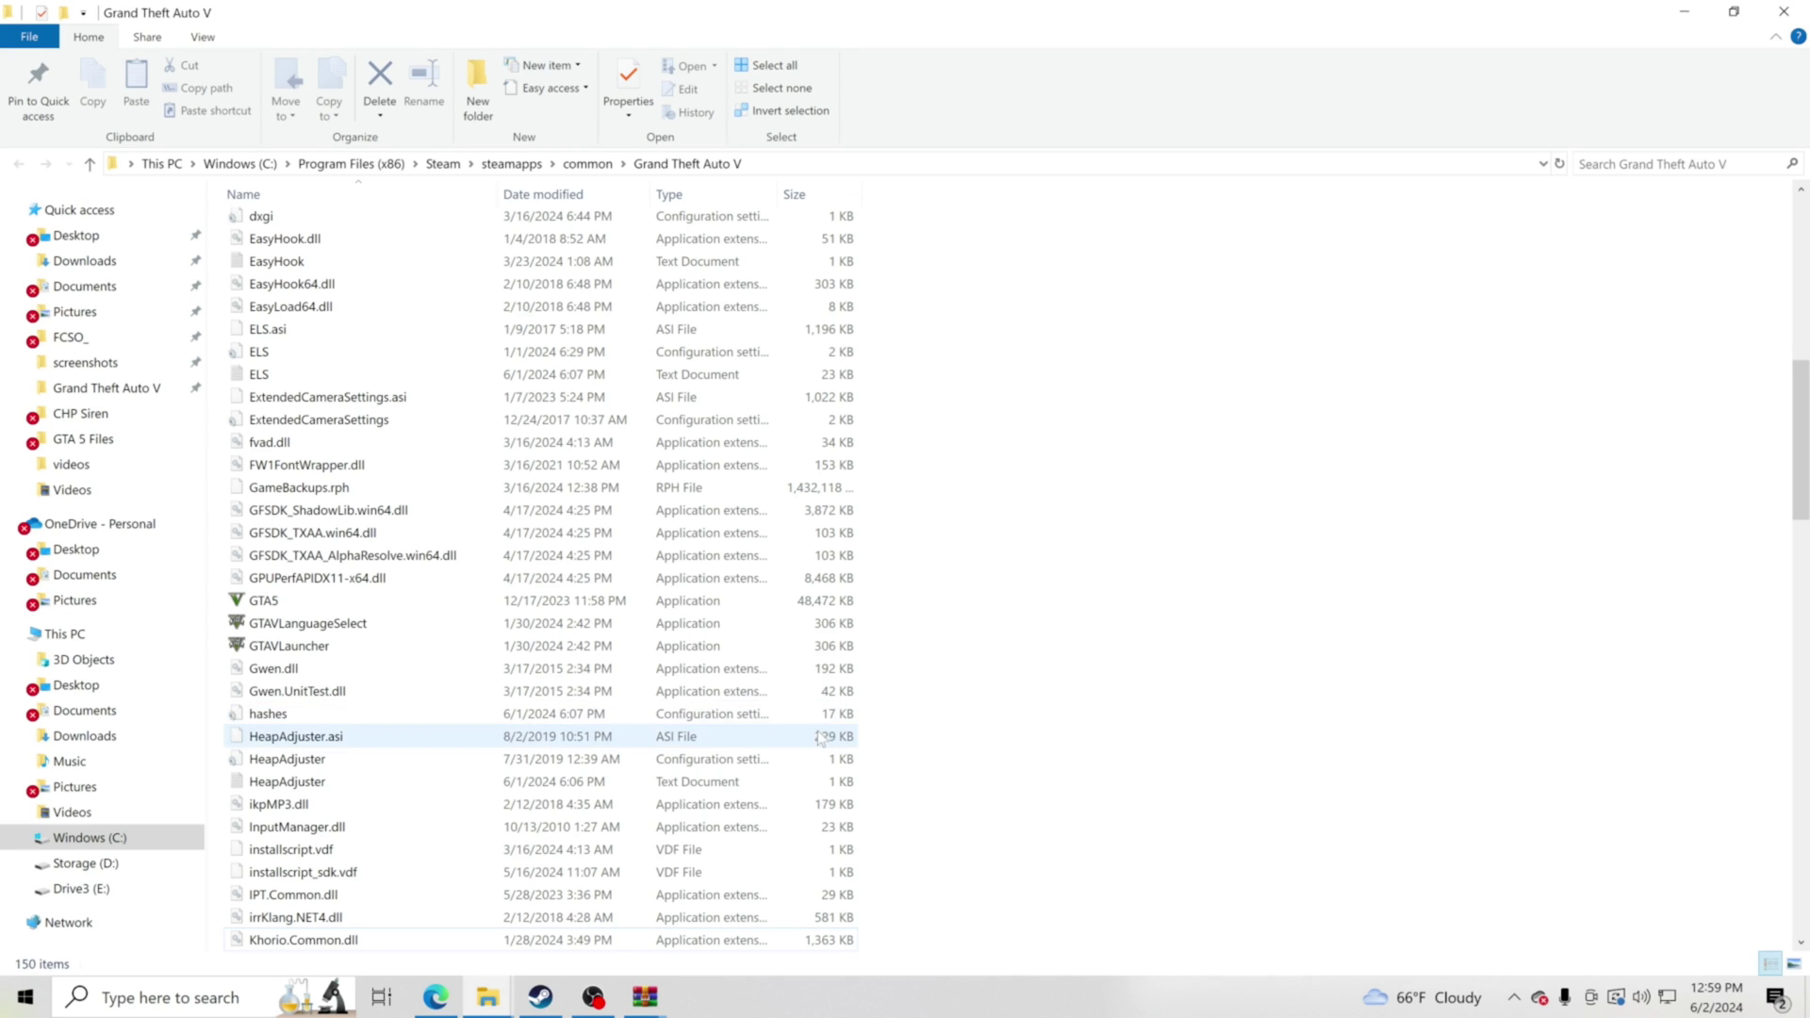
scroll(810, 733, "down", 4)
Scroll through the Grand Theft Auto V folder to check the installed files.
scroll(815, 737, "up", 10)
scroll(820, 738, "up", 6)
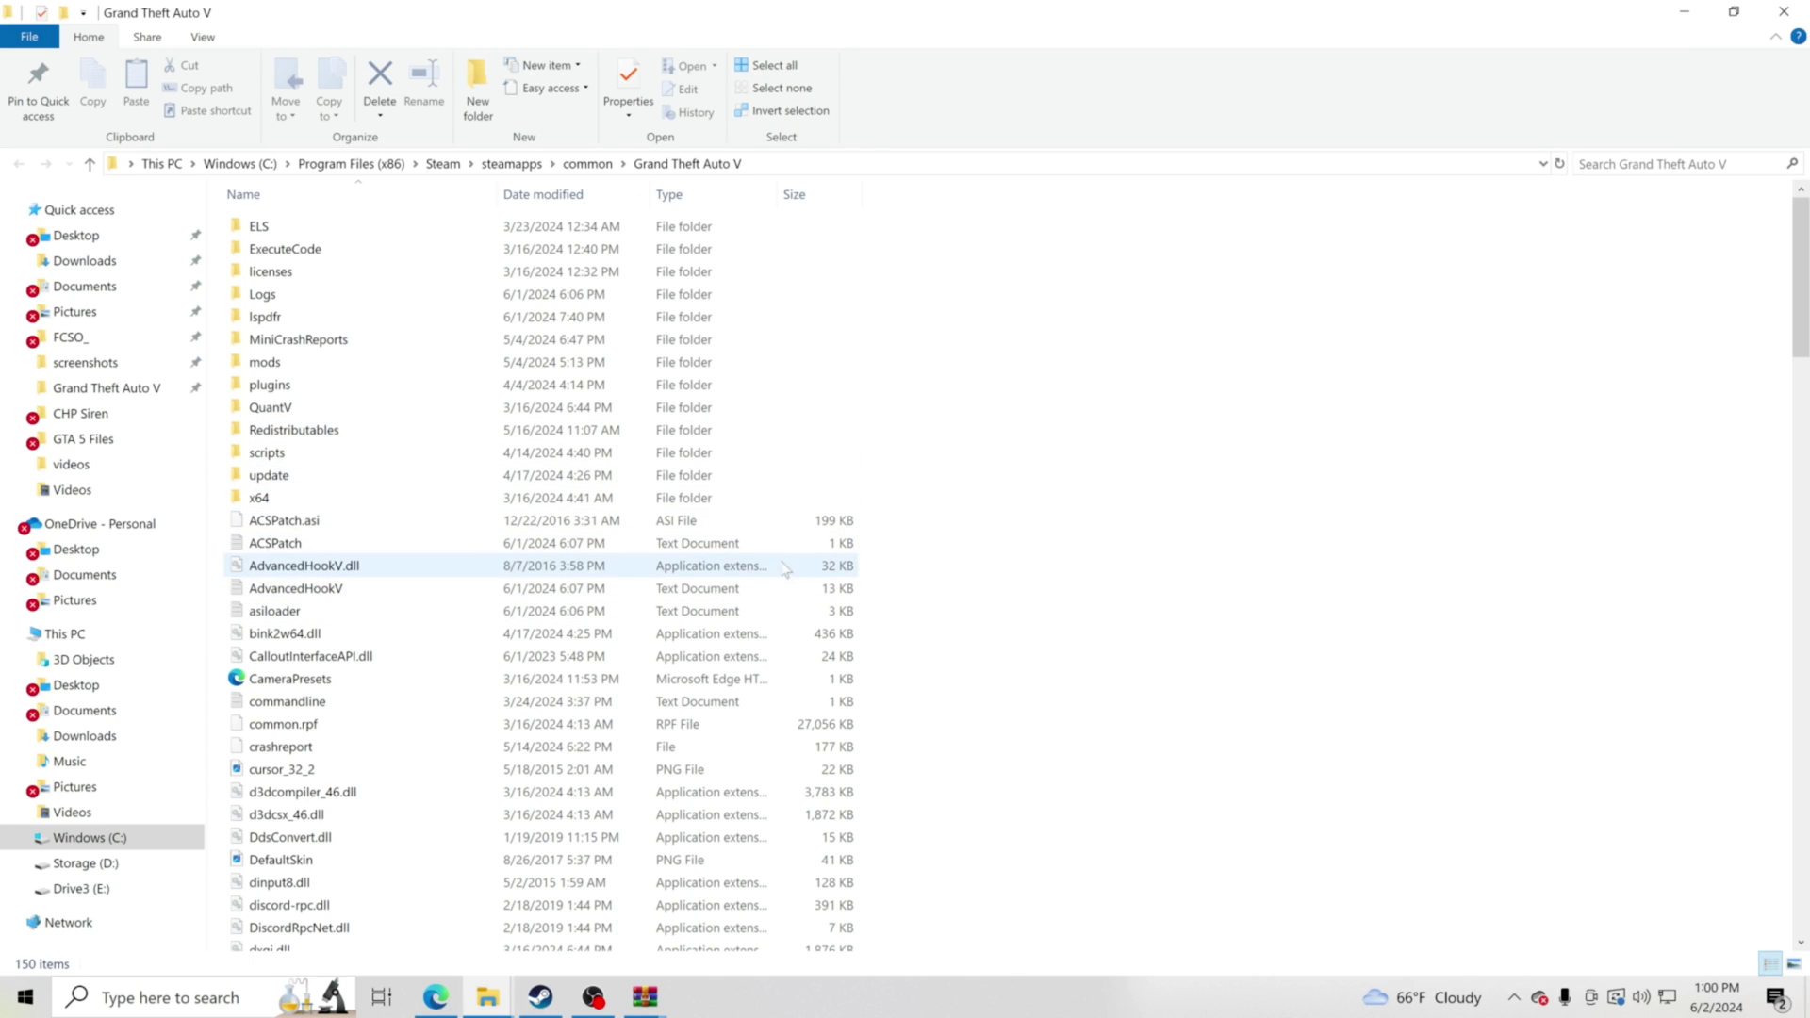
scroll(830, 615, "down", 2)
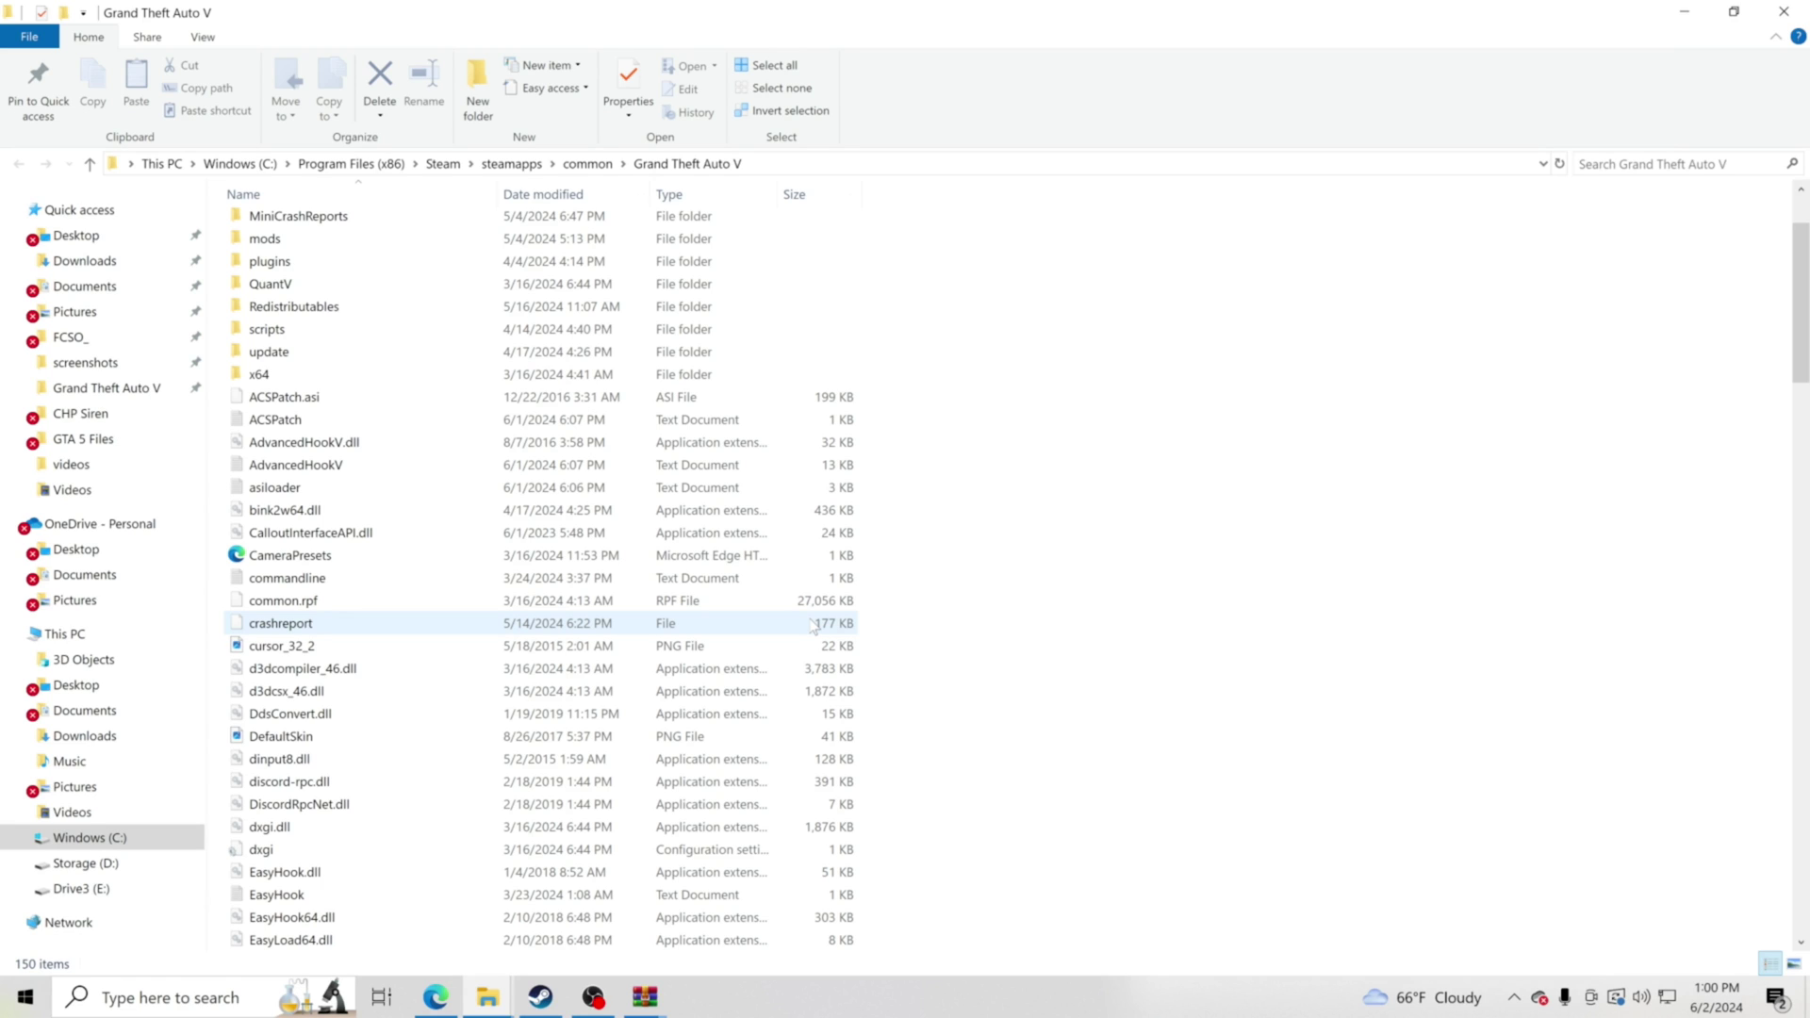
scroll(563, 759, "down", 11)
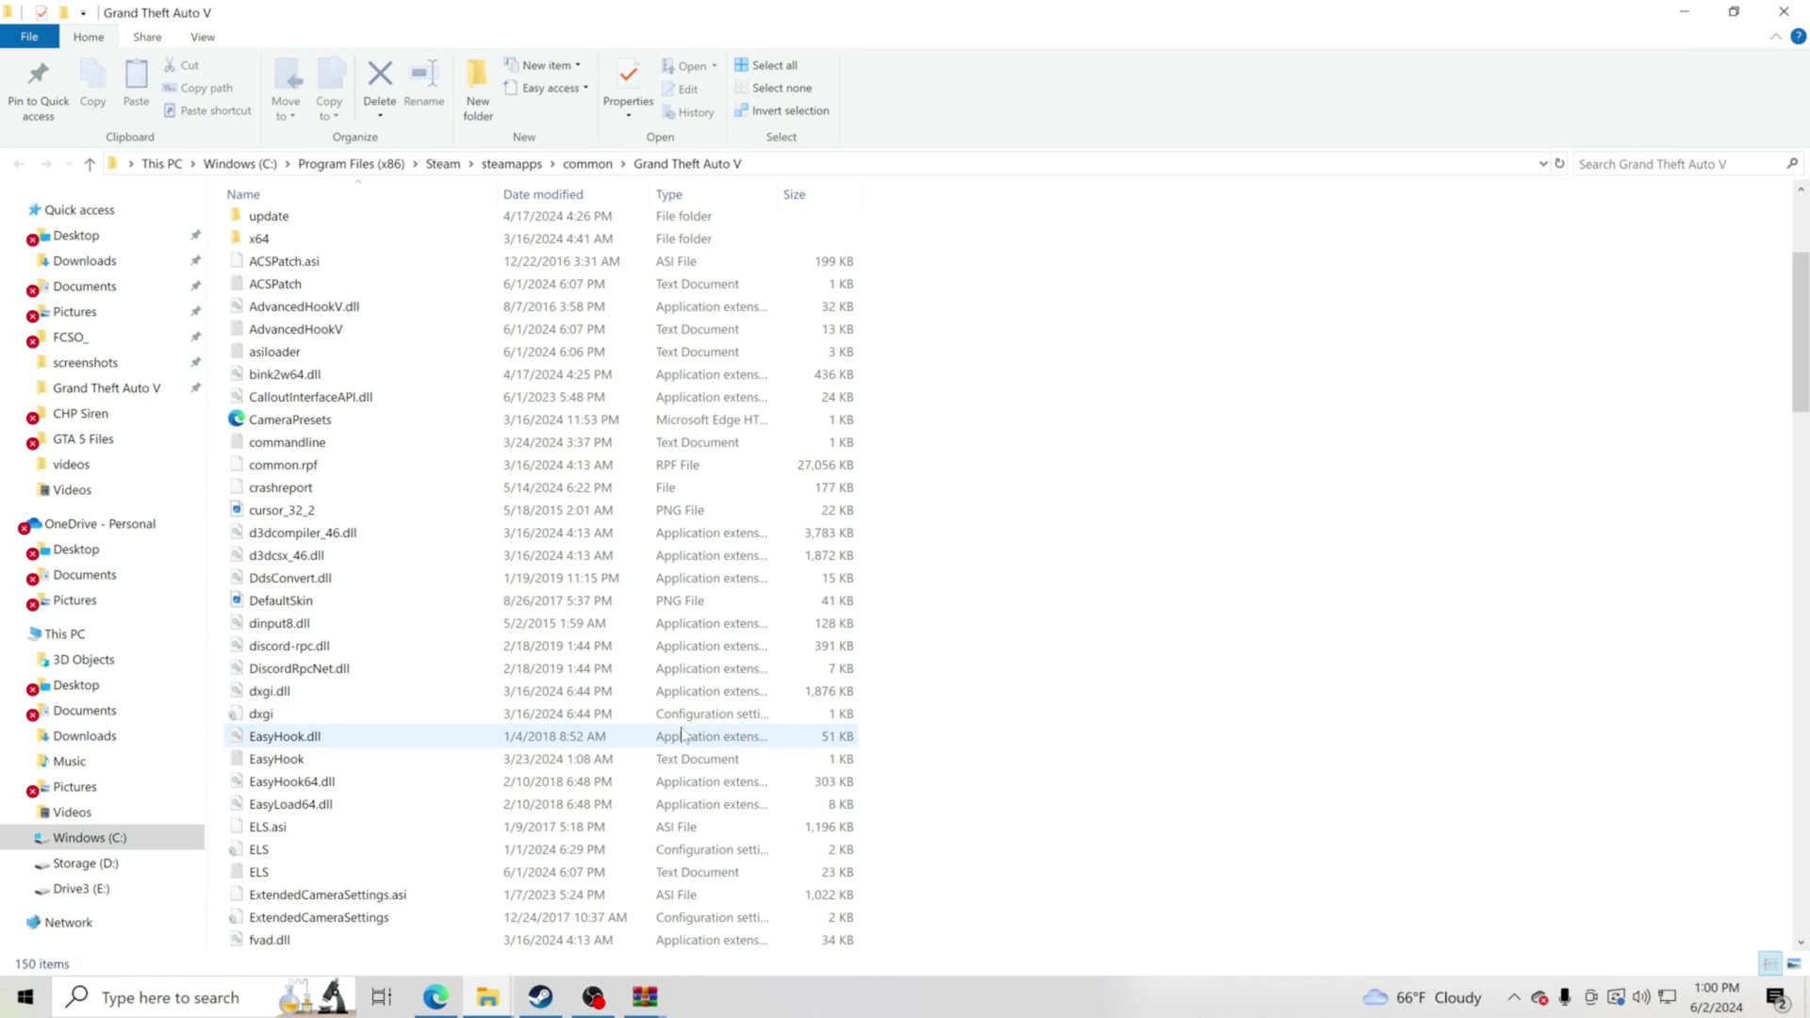
scroll(563, 765, "down", 10)
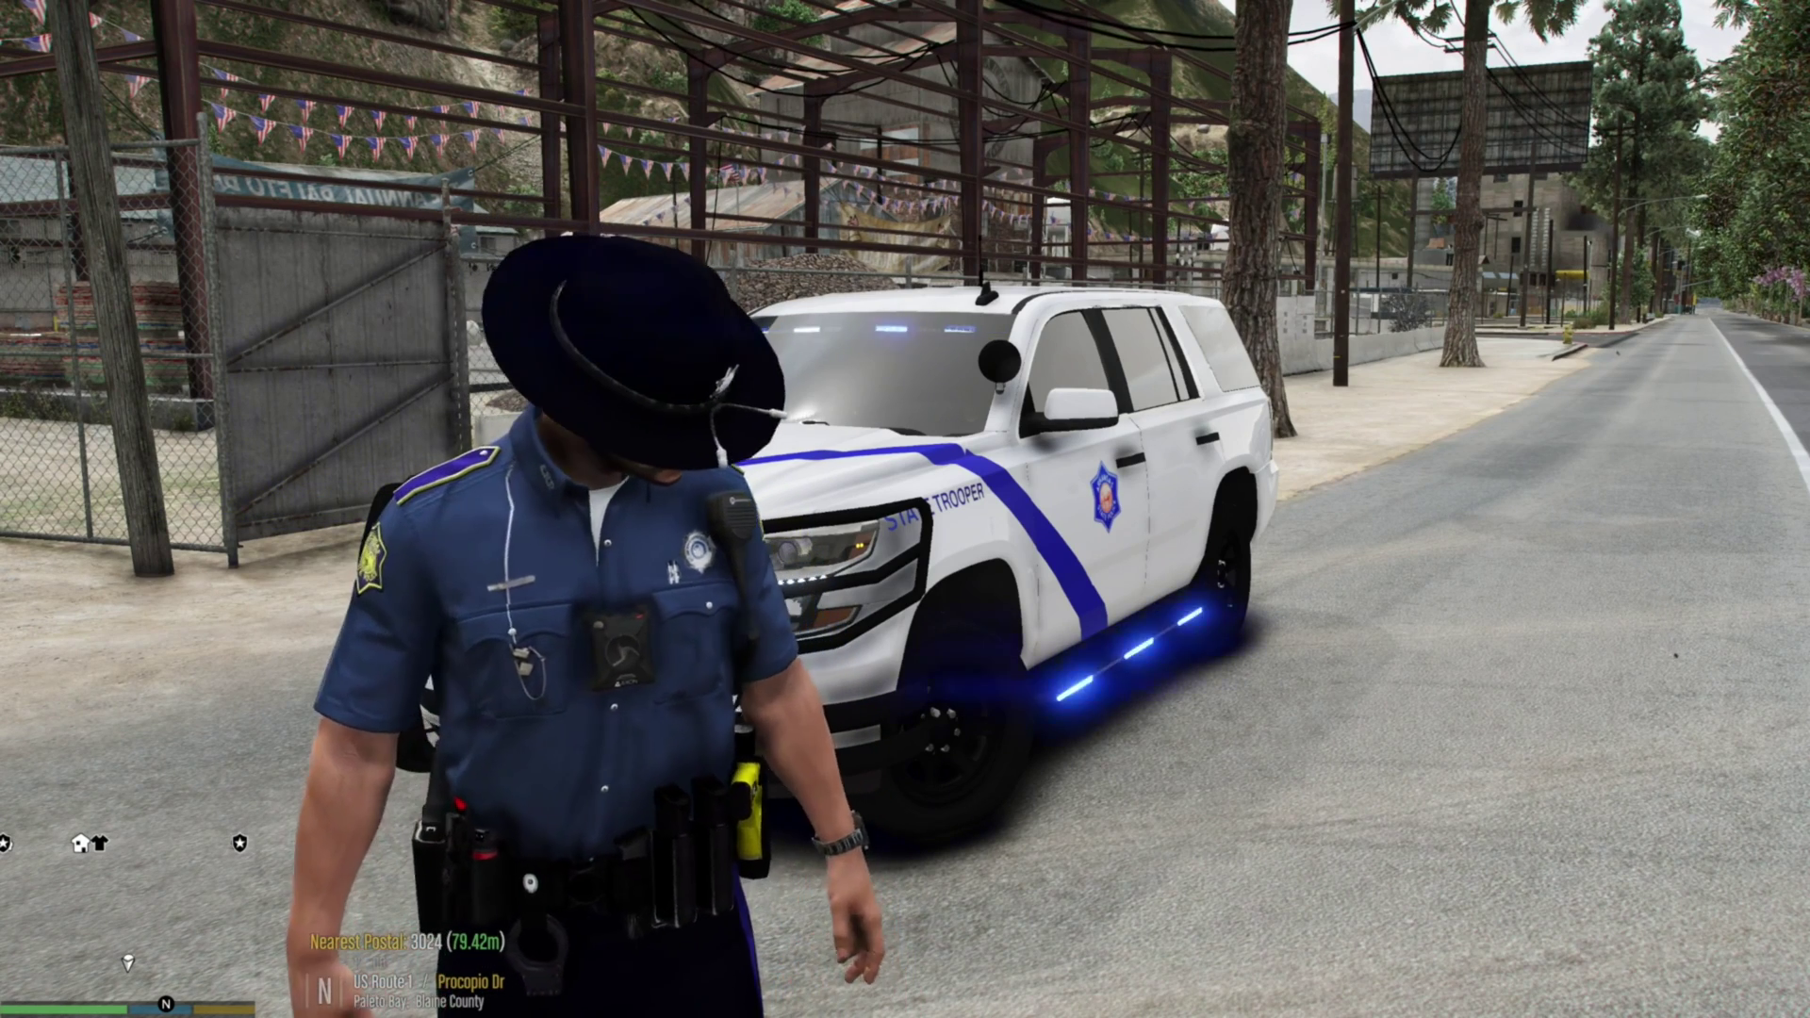
Check the RAGE Plugin Hook console for XScanner, then close it and bring up the Native Trainer menu.
key("F4")
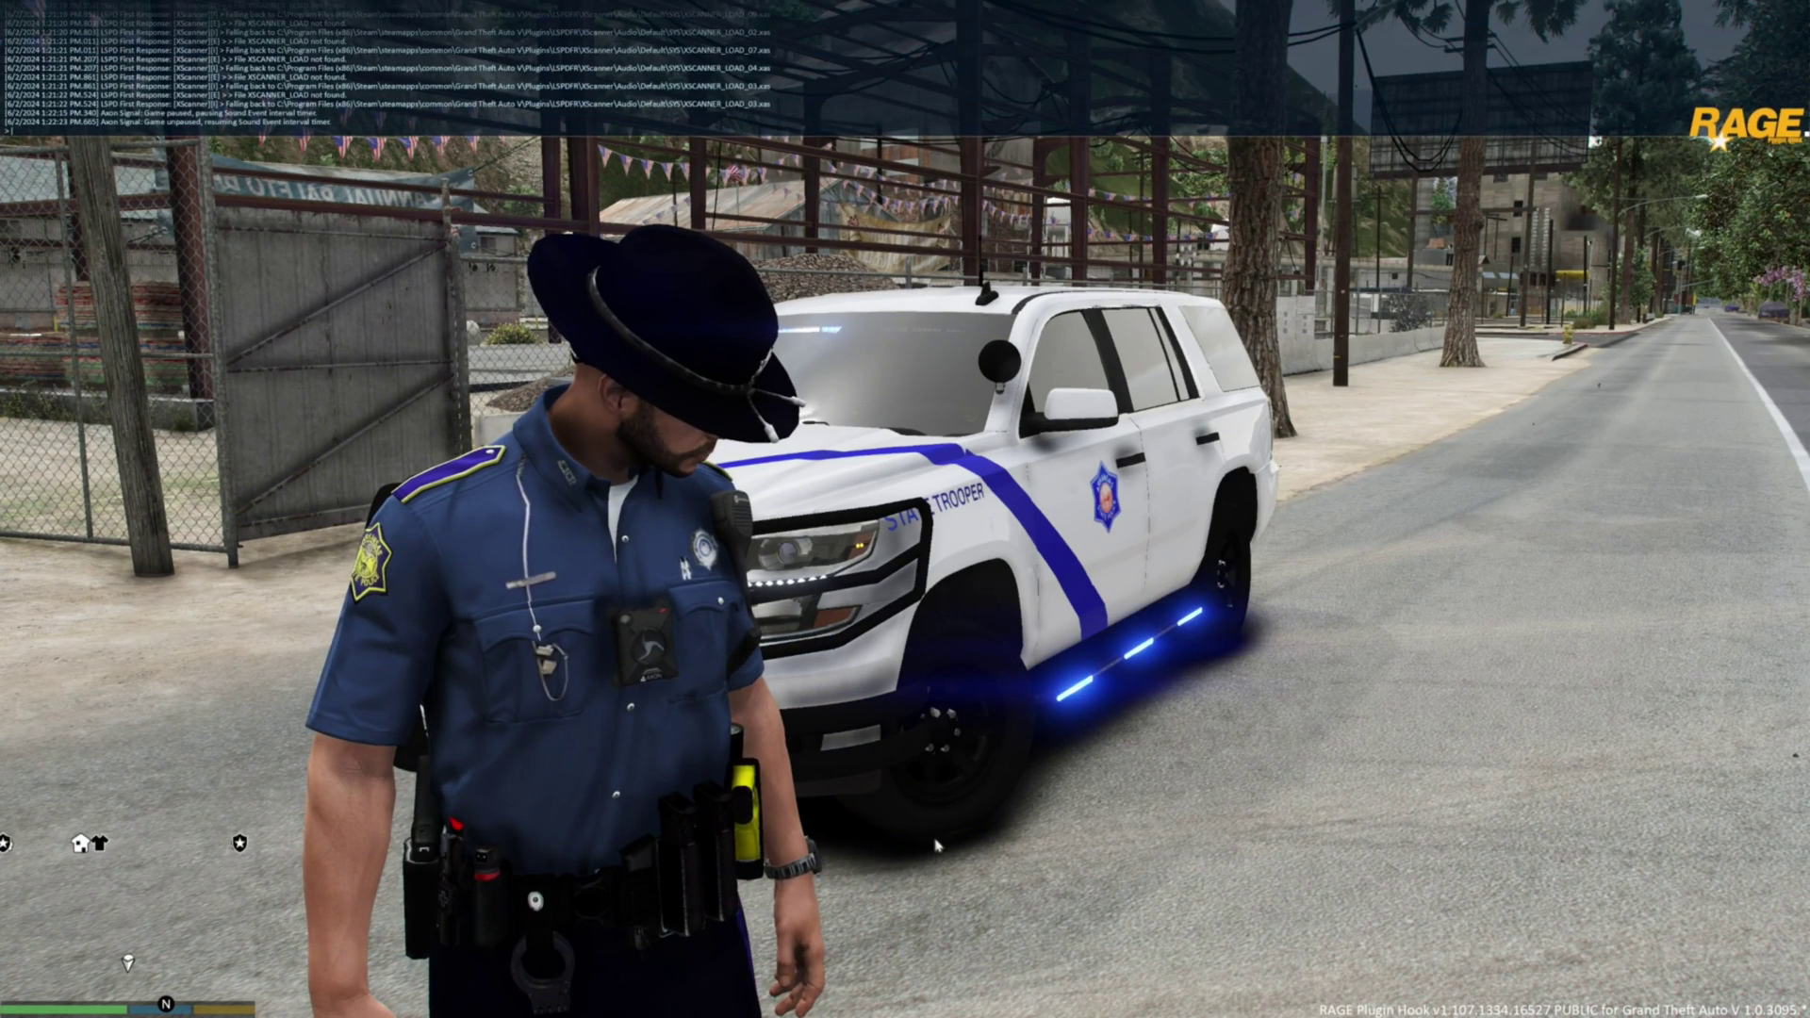
key("F4")
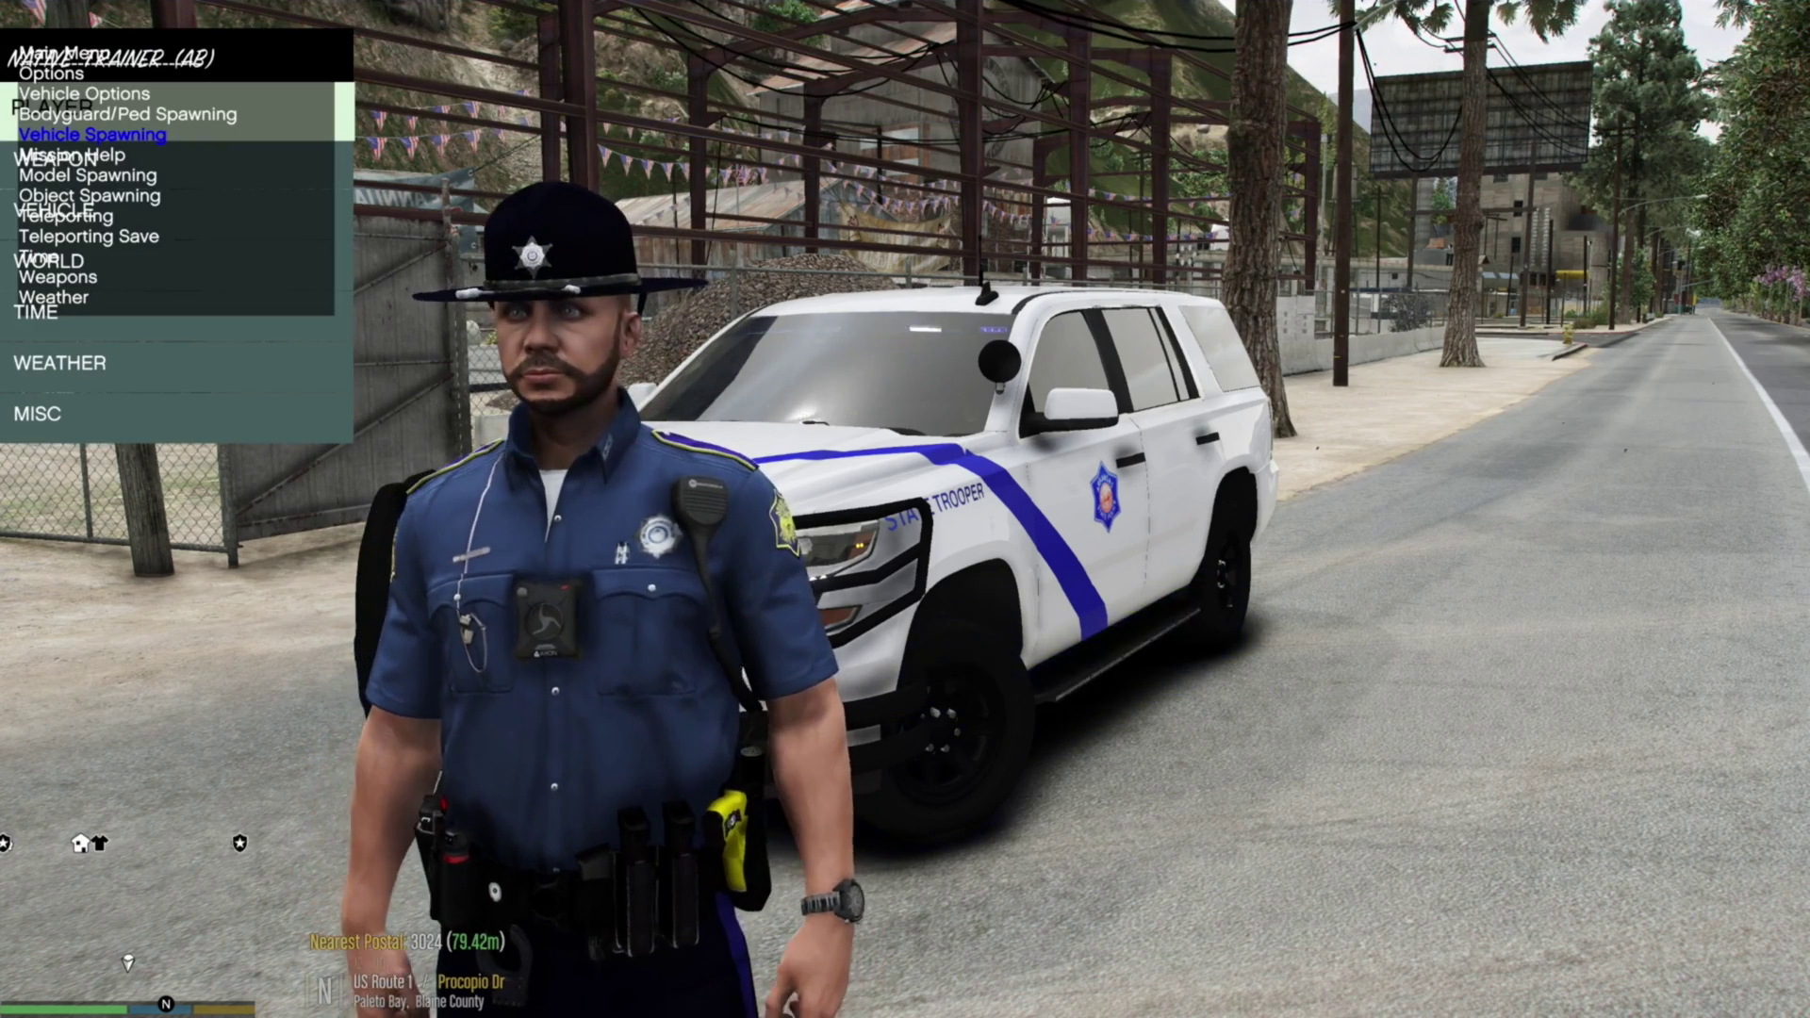